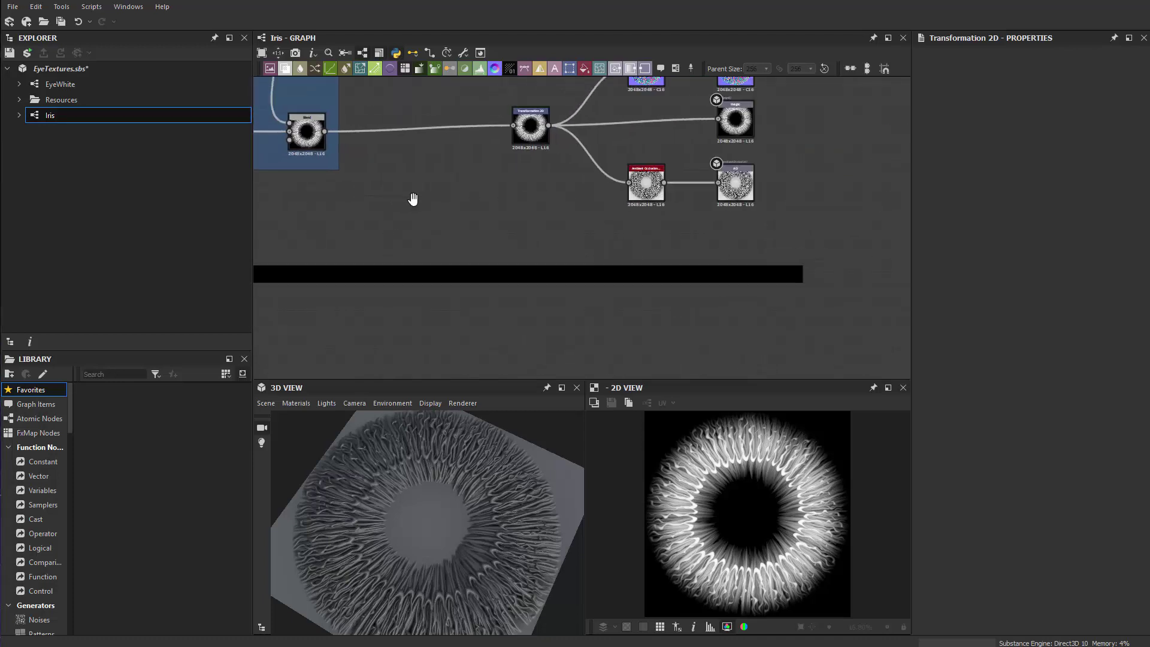
Add a Transformation 2D node below the main chain and feed it from the Blend node's output.
key("space")
type("tr")
left_click(526, 248)
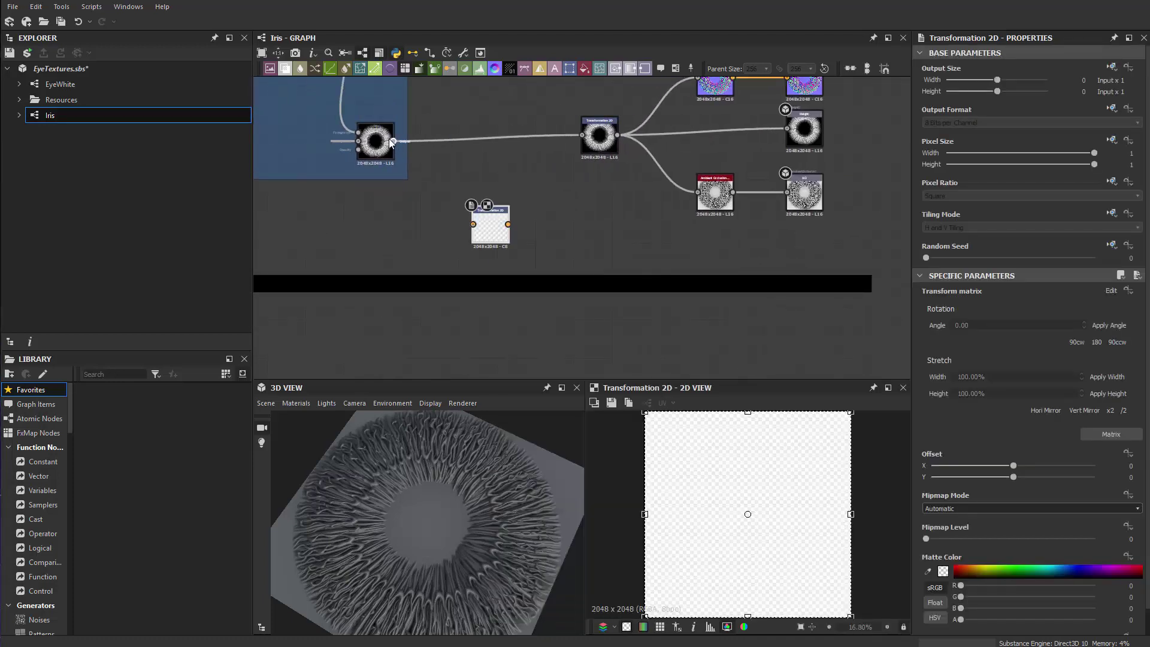
scroll(486, 231, "down", 4)
Move the new Transformation 2D node down the graph to sit ahead of the Uniform Color node.
left_click_drag(465, 222, 471, 346)
scroll(476, 199, "up", 4)
middle_click_drag(479, 335, 483, 101)
scroll(479, 120, "down", 6)
middle_click_drag(465, 158, 459, 423)
scroll(450, 251, "up", 4)
left_click_drag(575, 339, 485, 319)
scroll(453, 289, "down", 5)
left_click_drag(447, 278, 469, 359)
scroll(469, 339, "up", 2)
scroll(469, 336, "down", 2)
scroll(432, 90, "up", 2)
scroll(431, 86, "down", 2)
scroll(450, 318, "up", 4)
scroll(452, 318, "down", 2)
left_click_drag(452, 318, 429, 96)
scroll(429, 96, "up", 2)
middle_click_drag(457, 299, 429, 161)
scroll(430, 161, "up", 3)
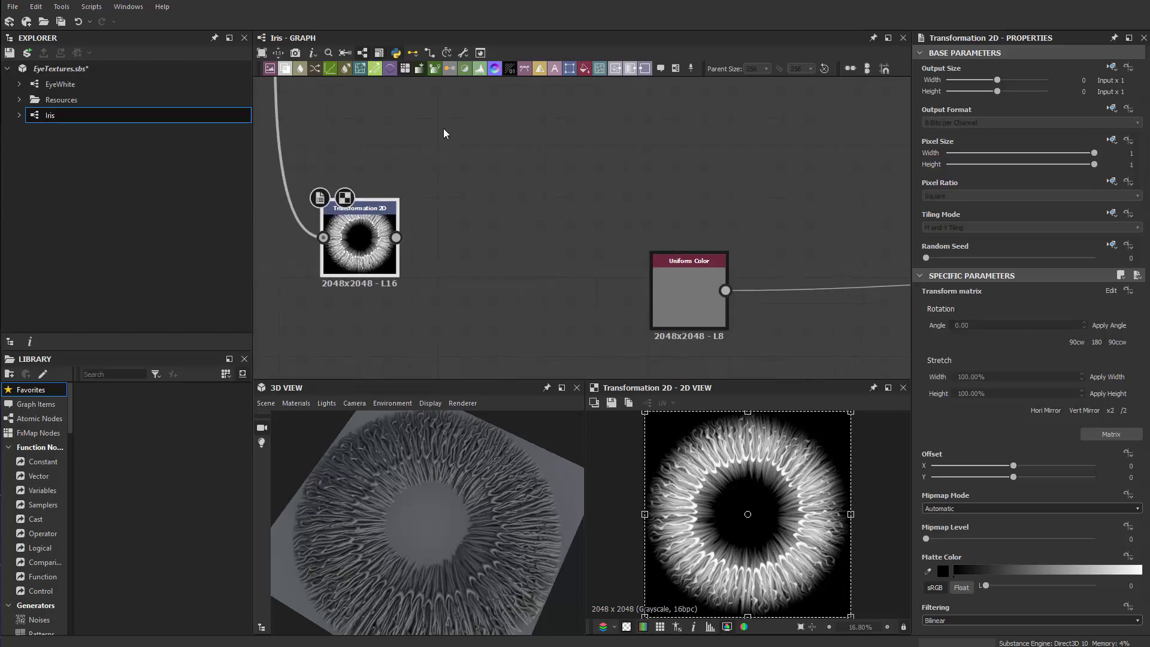
Add a Gradient Map node after the Transformation 2D node and open its Gradient Editor.
left_click(435, 68)
scroll(482, 216, "up", 4)
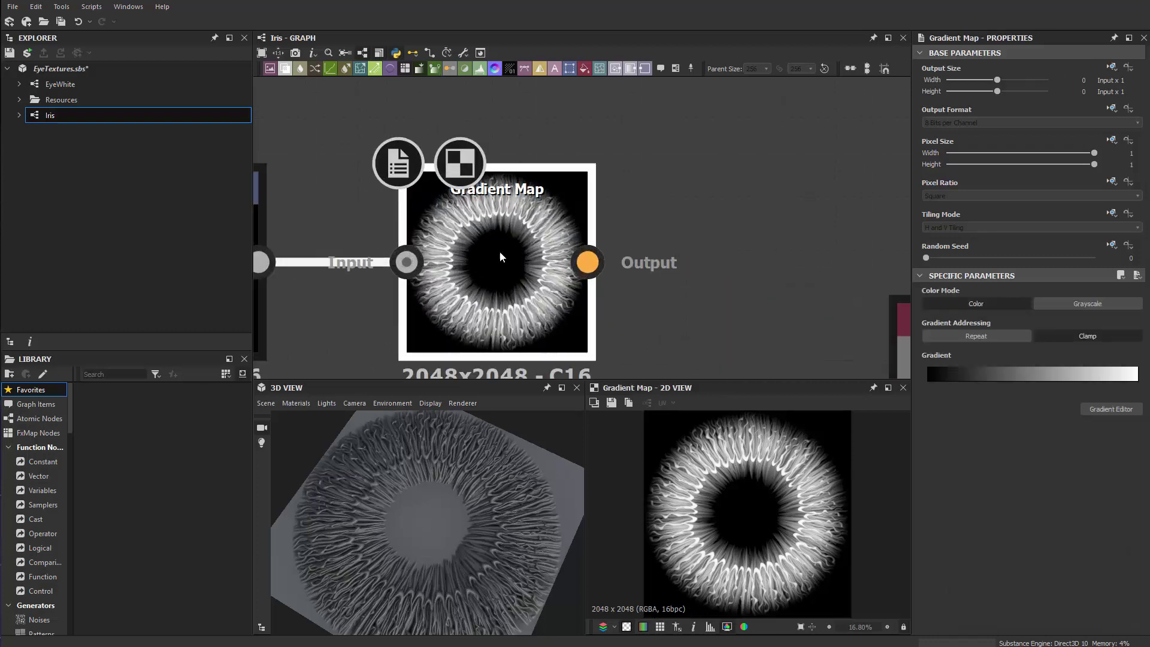
left_click(1112, 410)
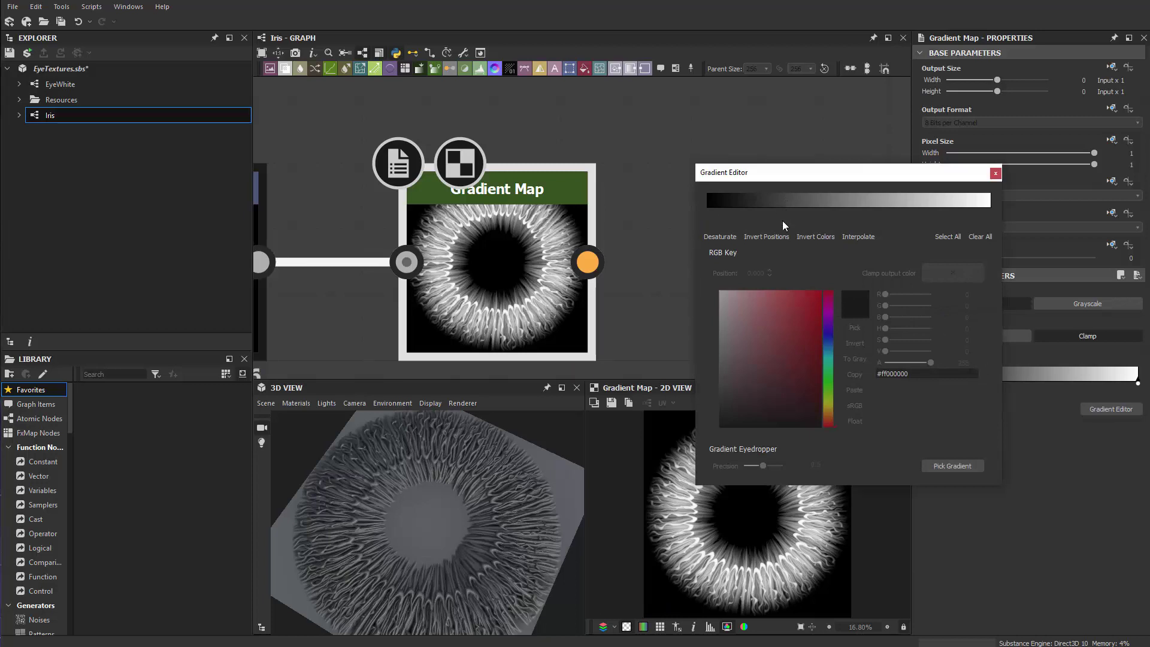
left_click(781, 203)
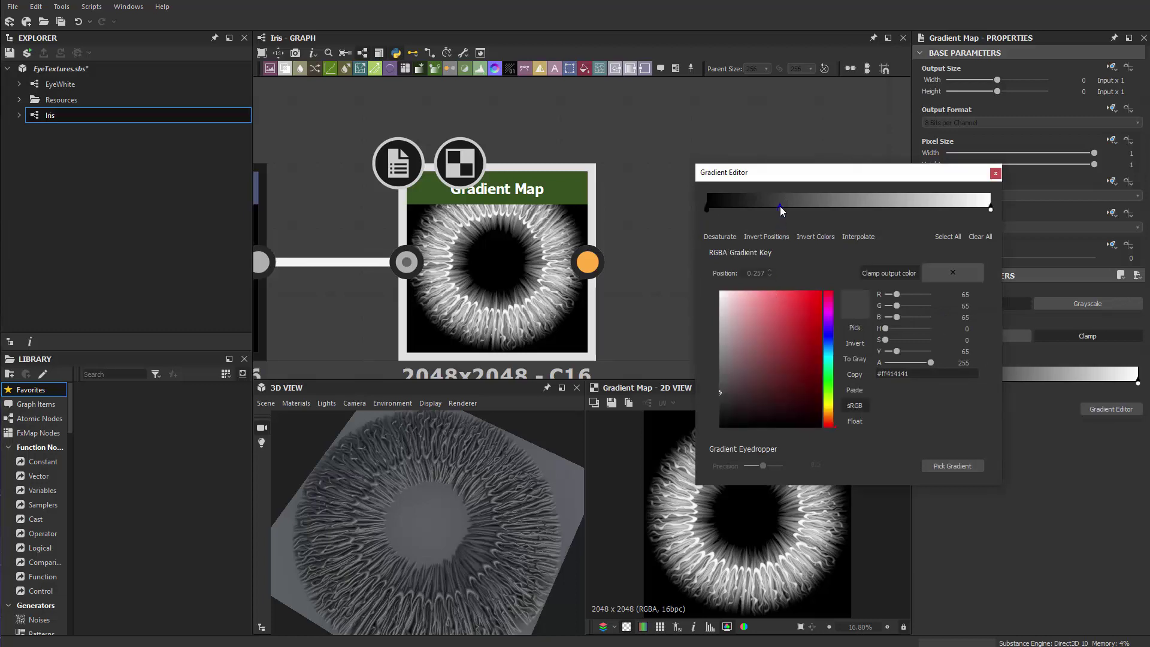
key("Delete")
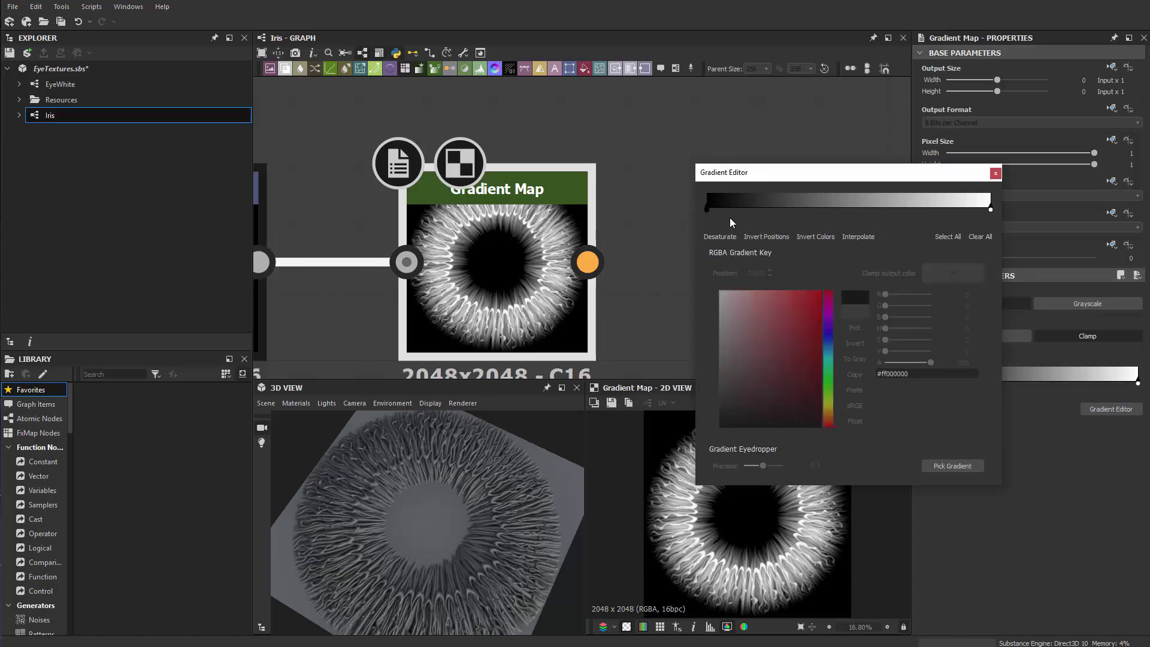
left_click(708, 210)
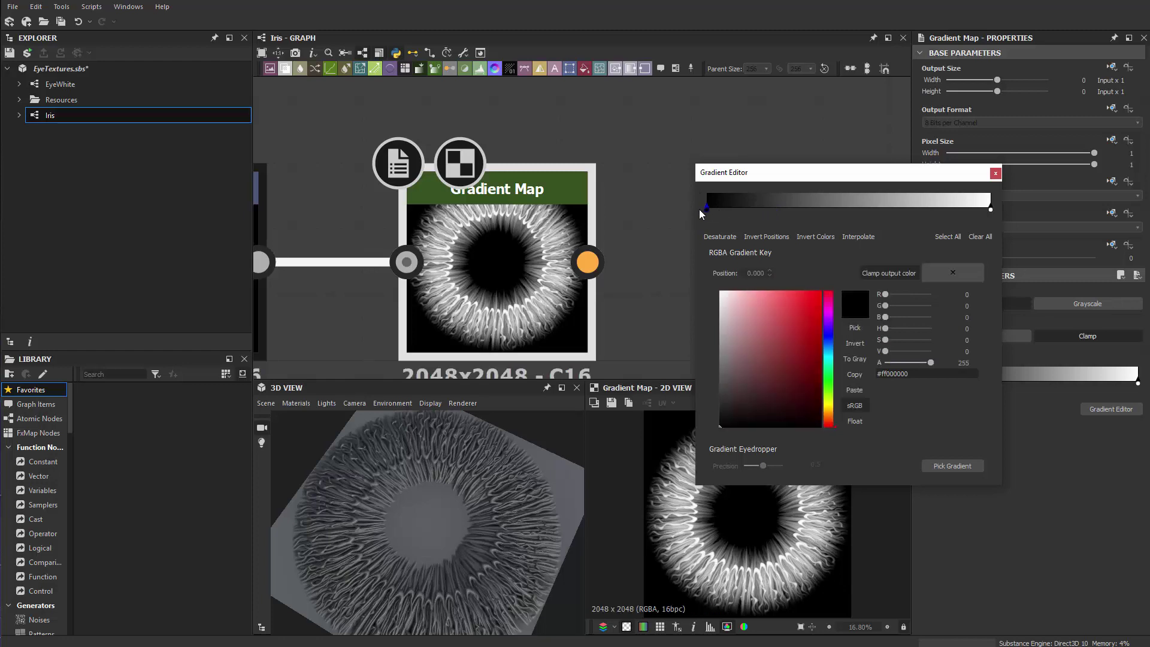
Connect the Gradient Map output to the Base Color output node and delete the Uniform Color node.
scroll(634, 196, "down", 3)
middle_click_drag(534, 162, 129, 180)
scroll(353, 229, "down", 4)
scroll(349, 226, "up", 2)
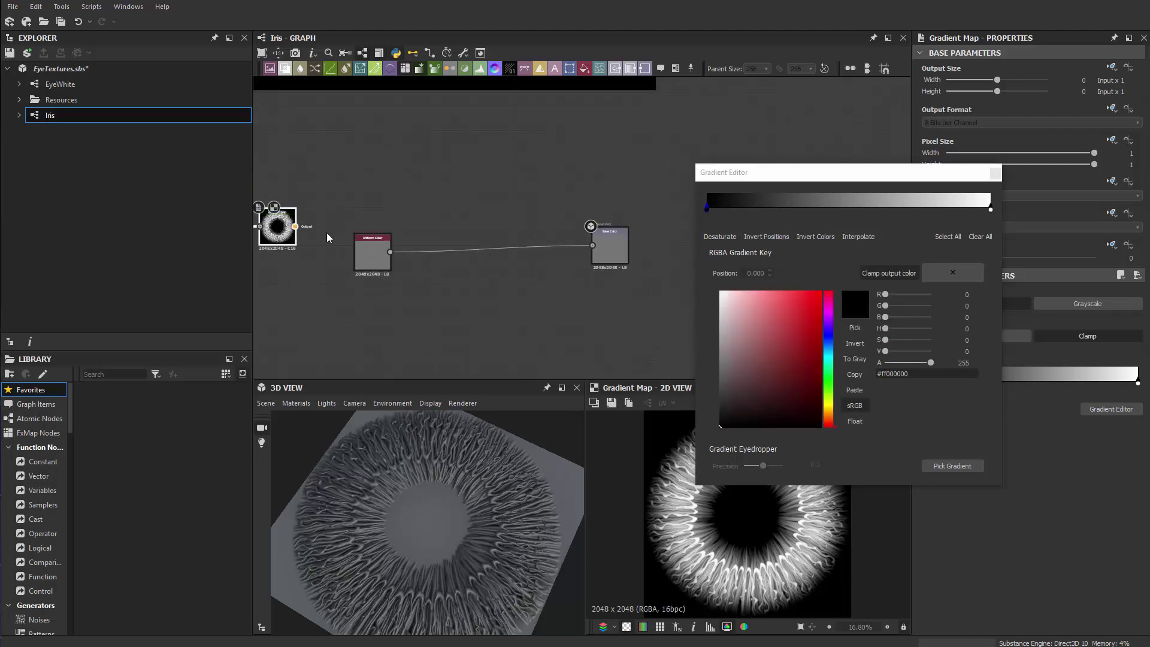
left_click_drag(295, 226, 593, 245)
left_click_drag(377, 254, 374, 274)
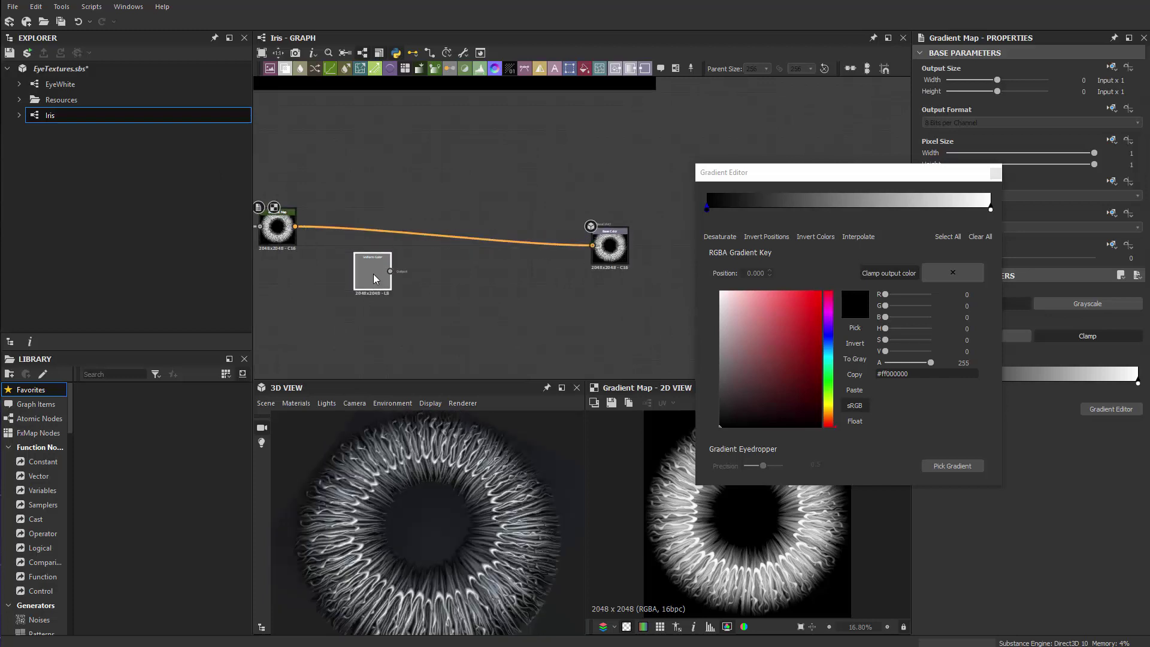
key("Delete")
Add a gradient key at position 0.103 and colour it dark blue, #ff3b4a68.
middle_click_drag(326, 285, 696, 307)
scroll(645, 295, "up", 4)
middle_click_drag(638, 269, 498, 335)
scroll(498, 309, "up", 4)
left_click_drag(495, 276, 492, 277)
scroll(436, 546, "down", 2)
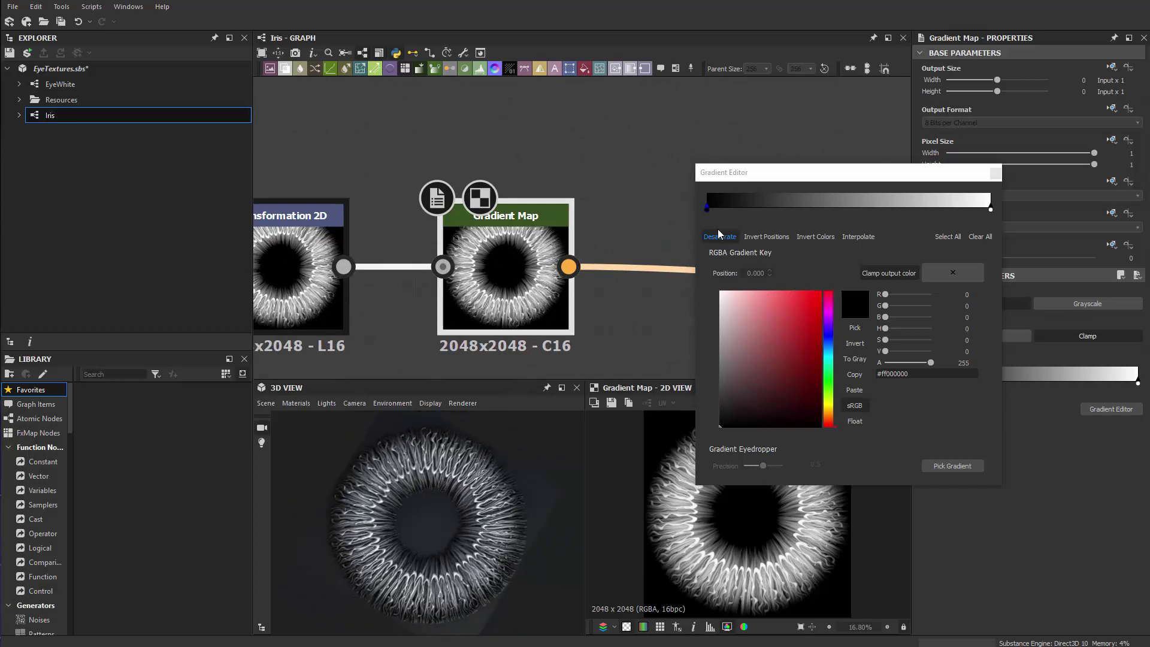
left_click(736, 209)
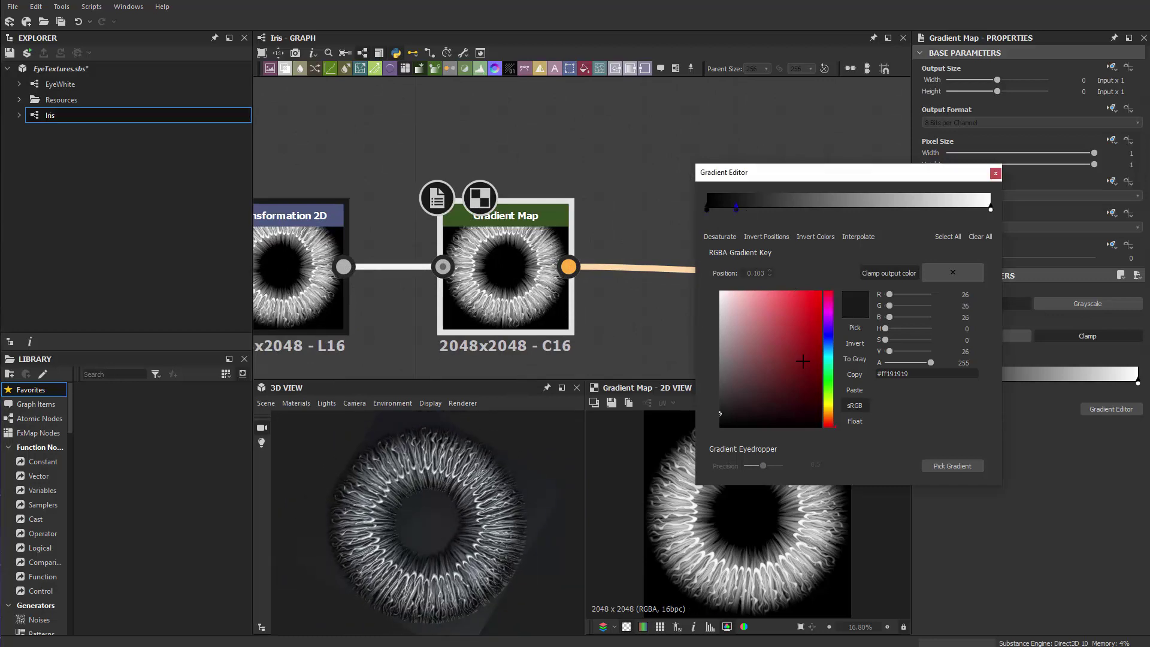
left_click(832, 332)
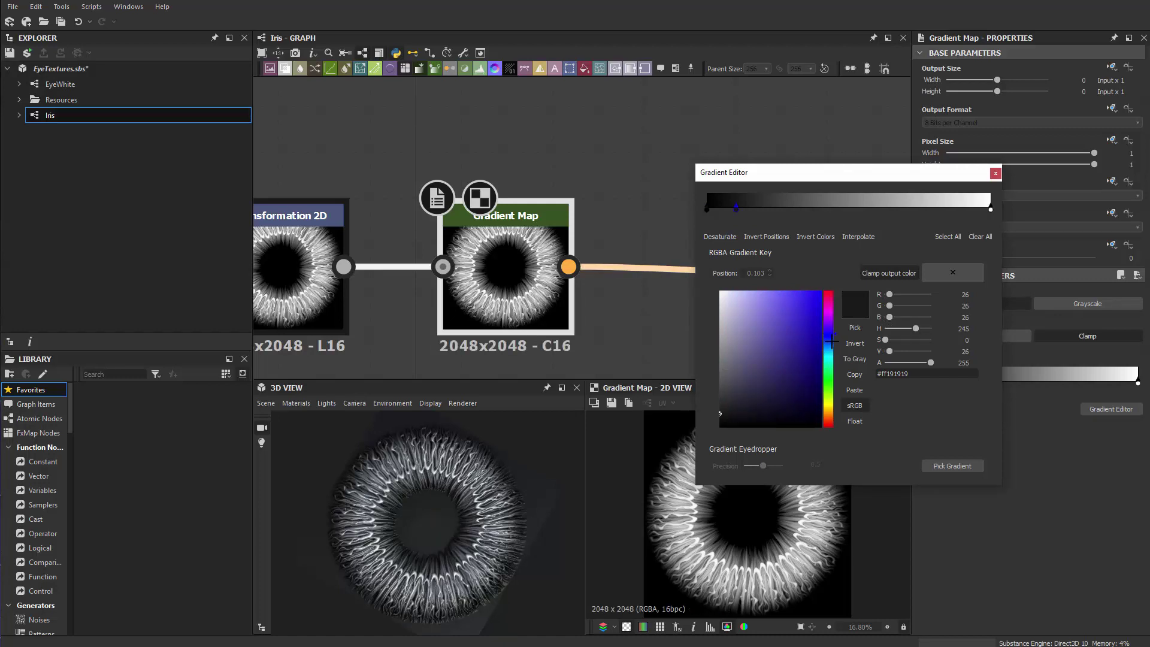
left_click(832, 342)
left_click(764, 375)
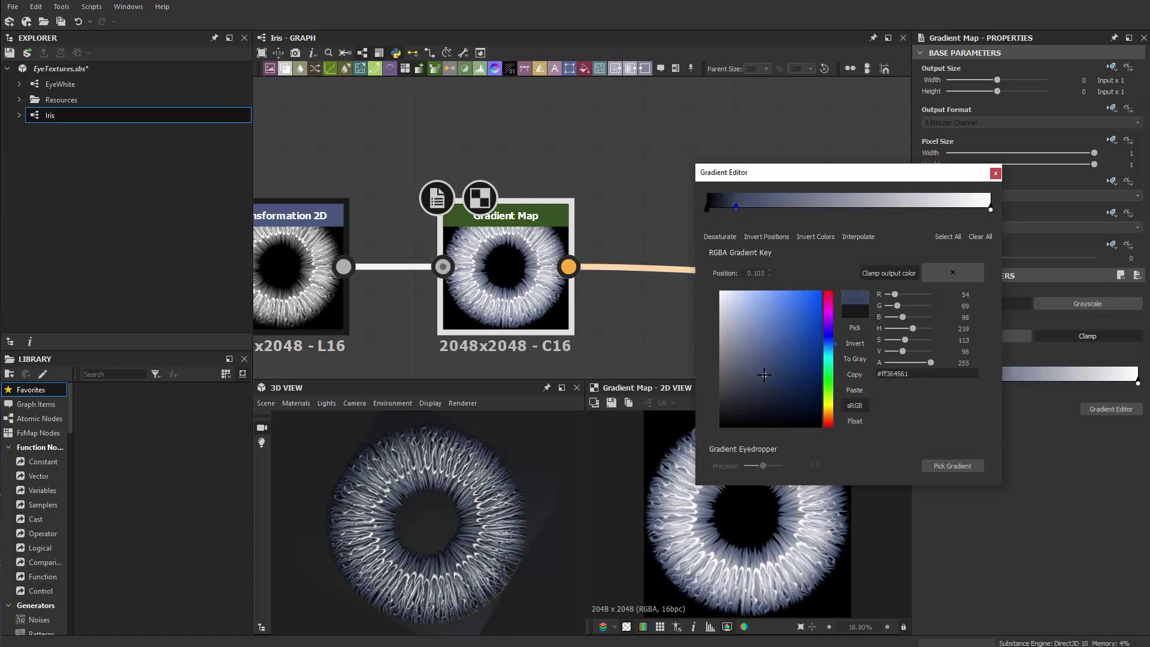
left_click(764, 371)
Add a gradient key at position 0.500 and colour it muted teal, #ff5c8d95.
left_click(849, 207)
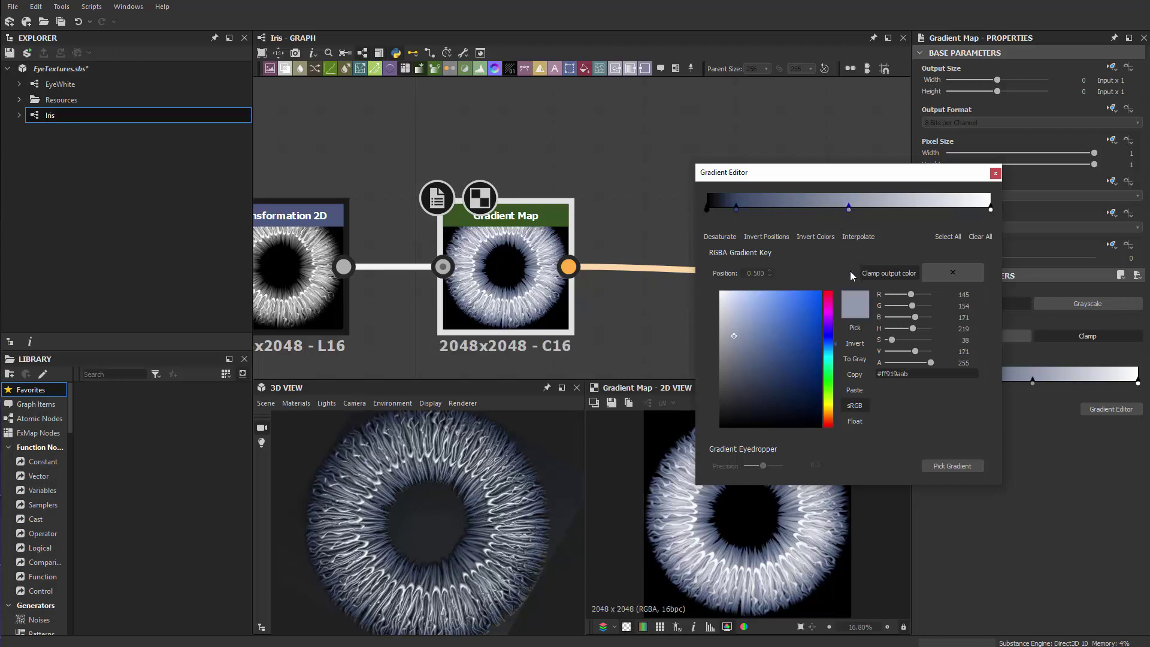
left_click(834, 355)
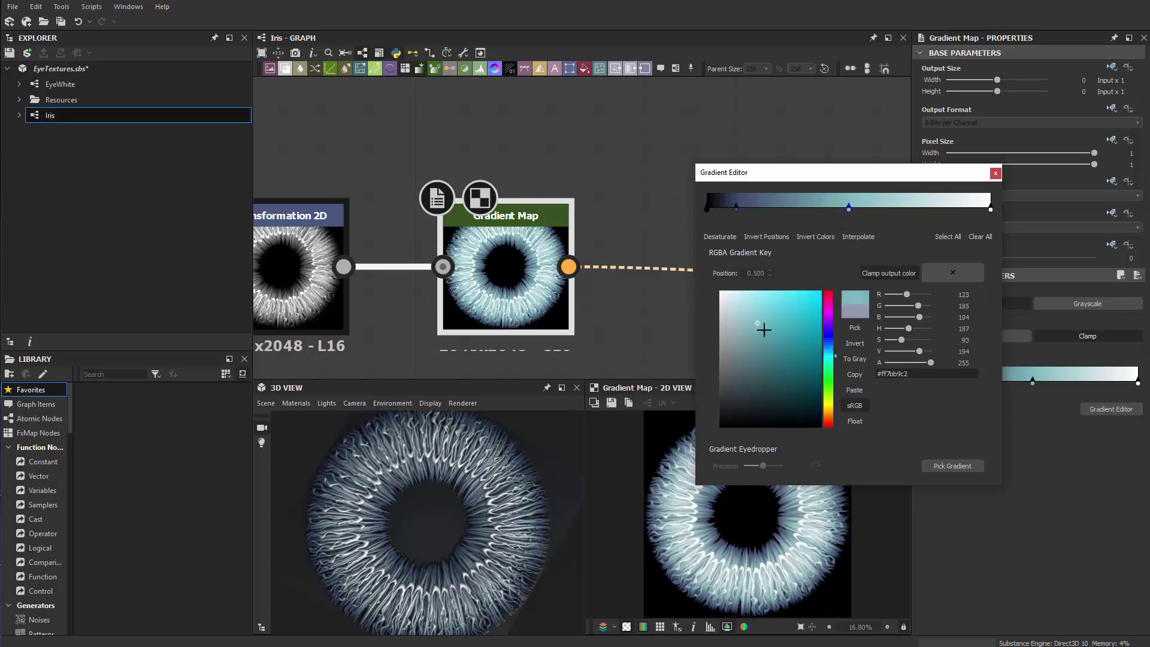
left_click(759, 355)
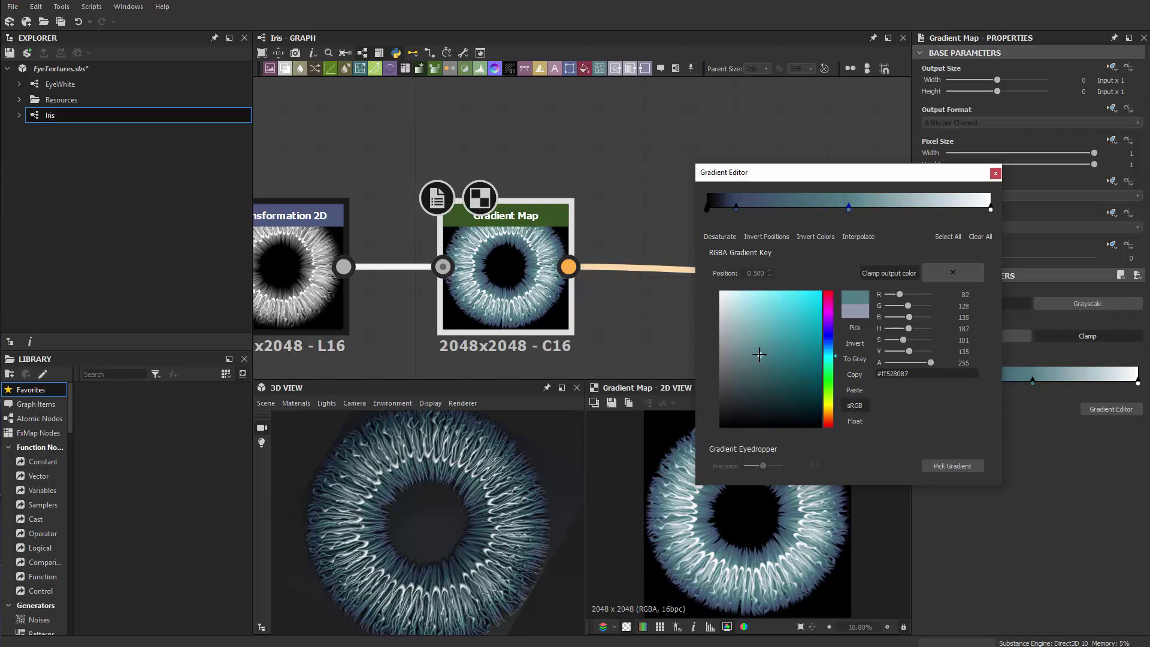
left_click_drag(759, 354, 757, 349)
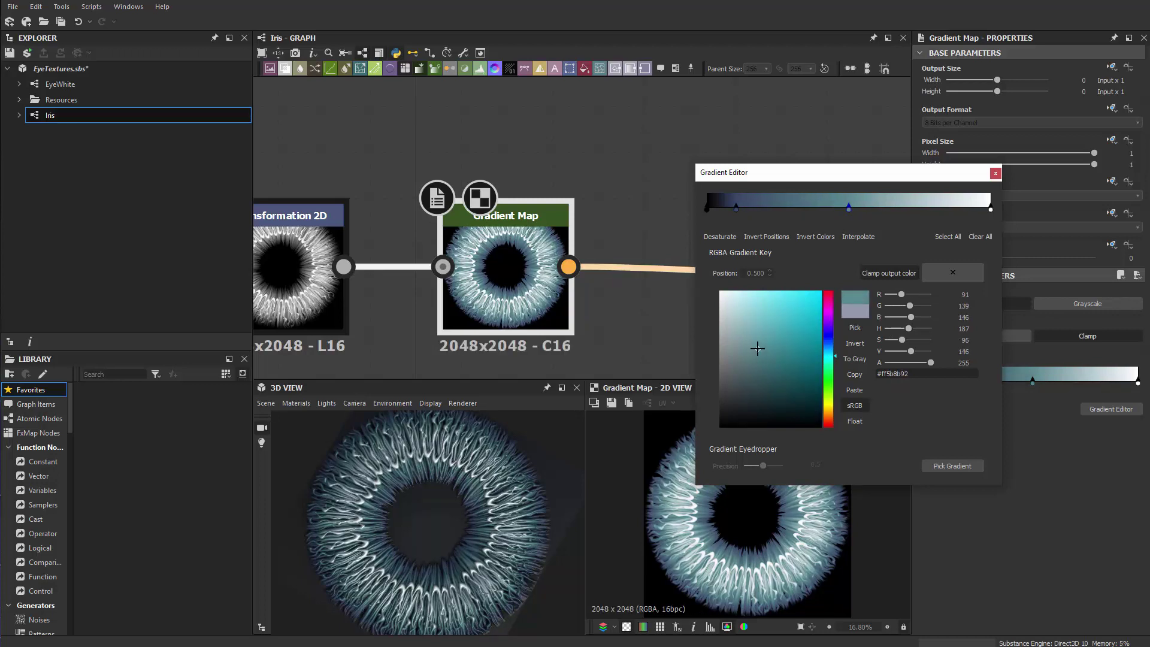
scroll(692, 537, "up", 5)
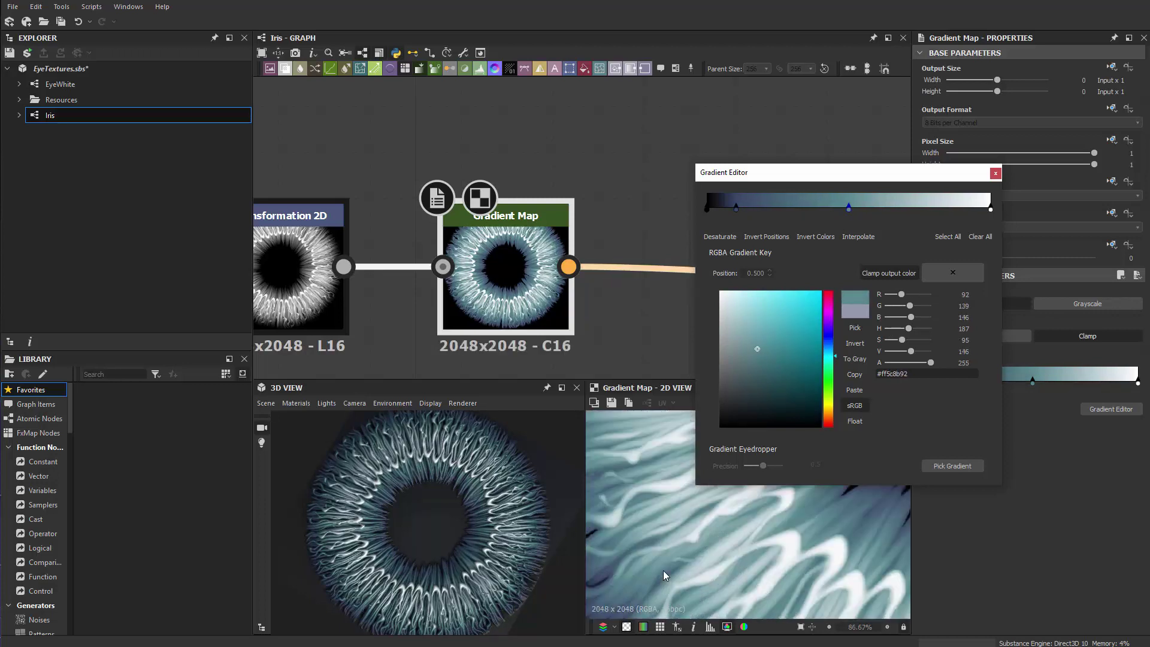
scroll(666, 566, "down", 2)
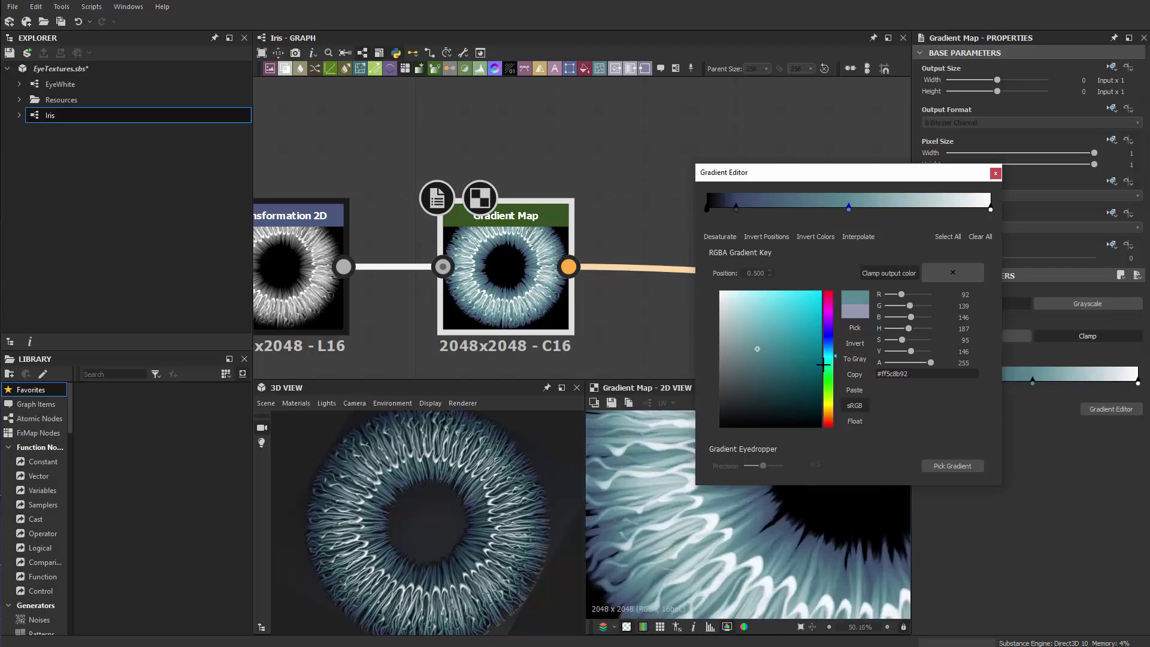
left_click(756, 348)
left_click(757, 348)
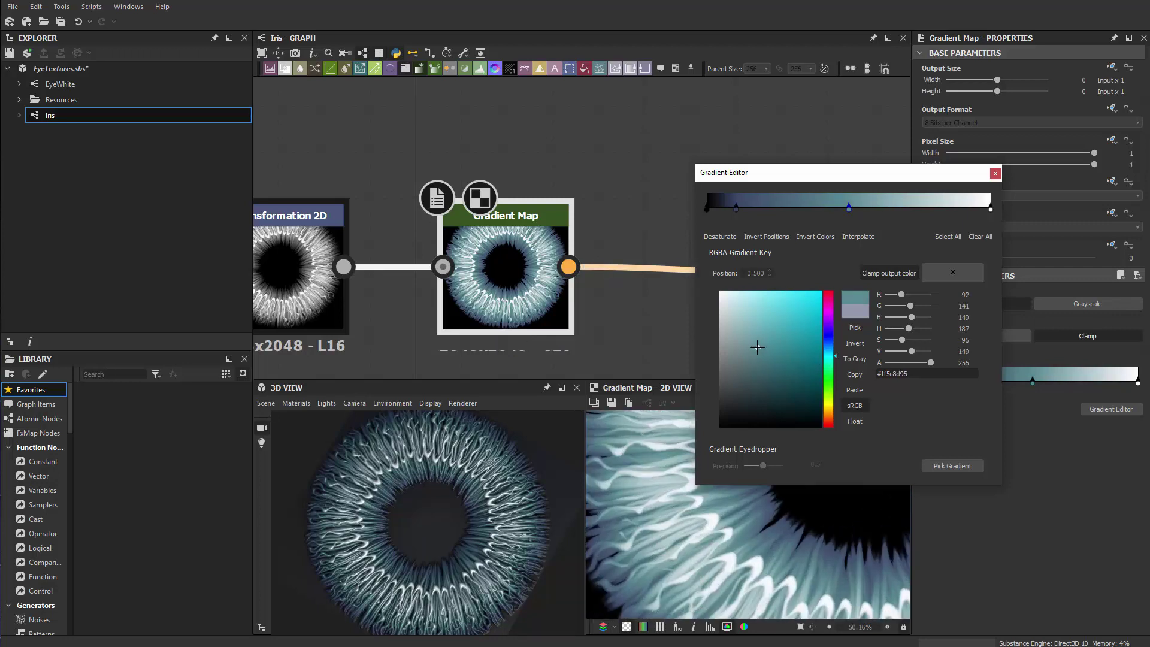
Recolour the white end key of the gradient to a desaturated yellowish grey, #ffa0a299.
left_click(990, 210)
left_click_drag(828, 358, 828, 401)
left_click_drag(756, 359, 729, 334)
scroll(713, 543, "down", 5)
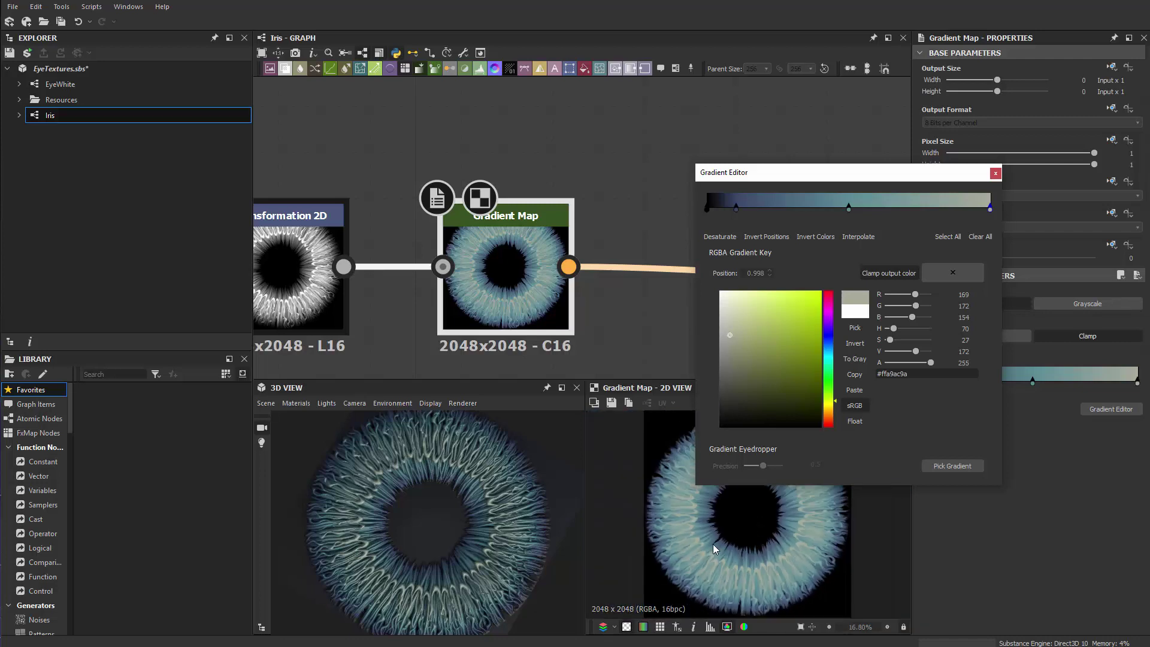
scroll(720, 549, "up", 2)
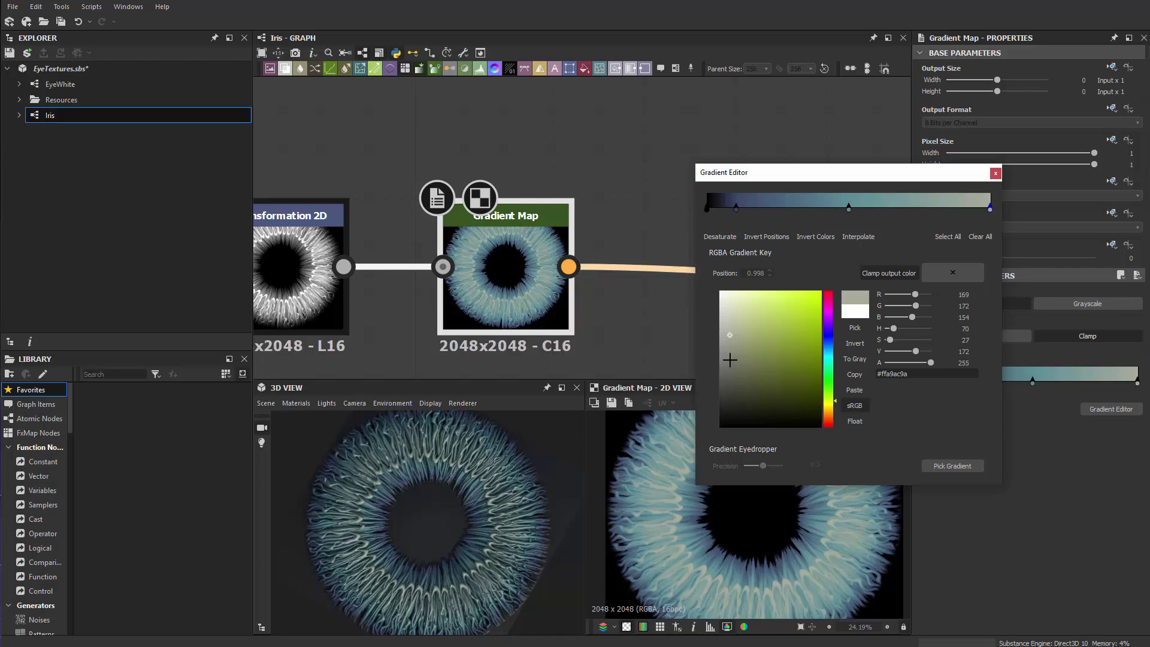
mouse_move(732, 335)
left_mouse_down()
mouse_move(731, 353)
mouse_move(736, 336)
left_mouse_up()
scroll(465, 517, "down", 3)
left_click_drag(465, 518, 447, 497)
scroll(481, 520, "up", 3)
scroll(457, 504, "up", 3)
left_click(724, 340)
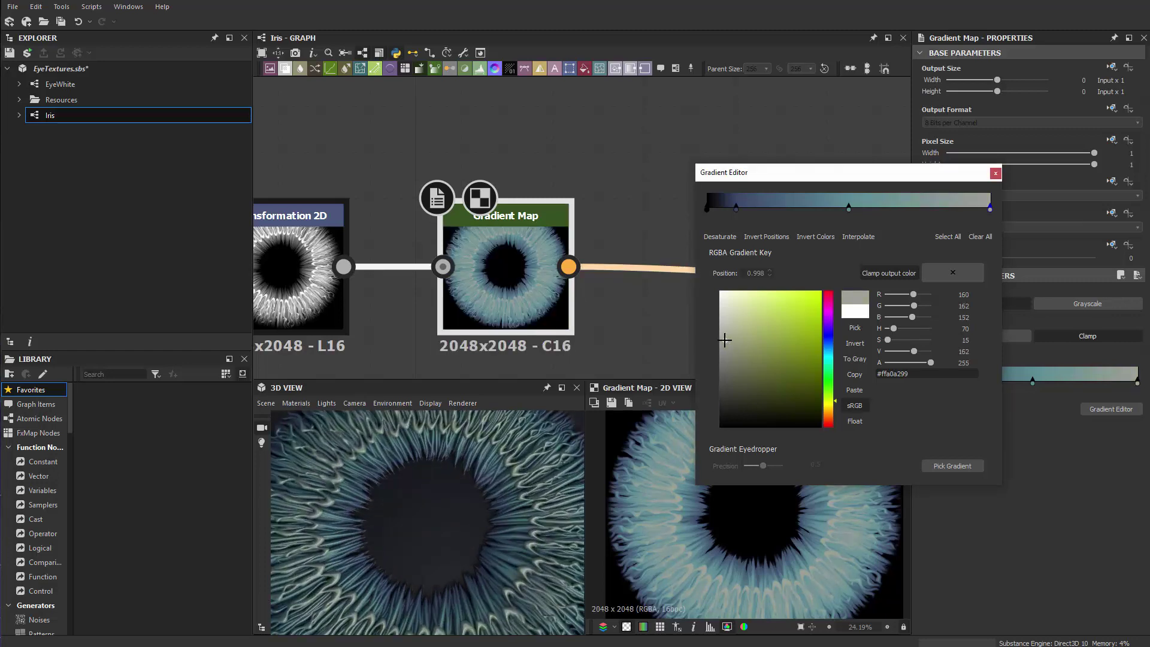
scroll(443, 523, "down", 3)
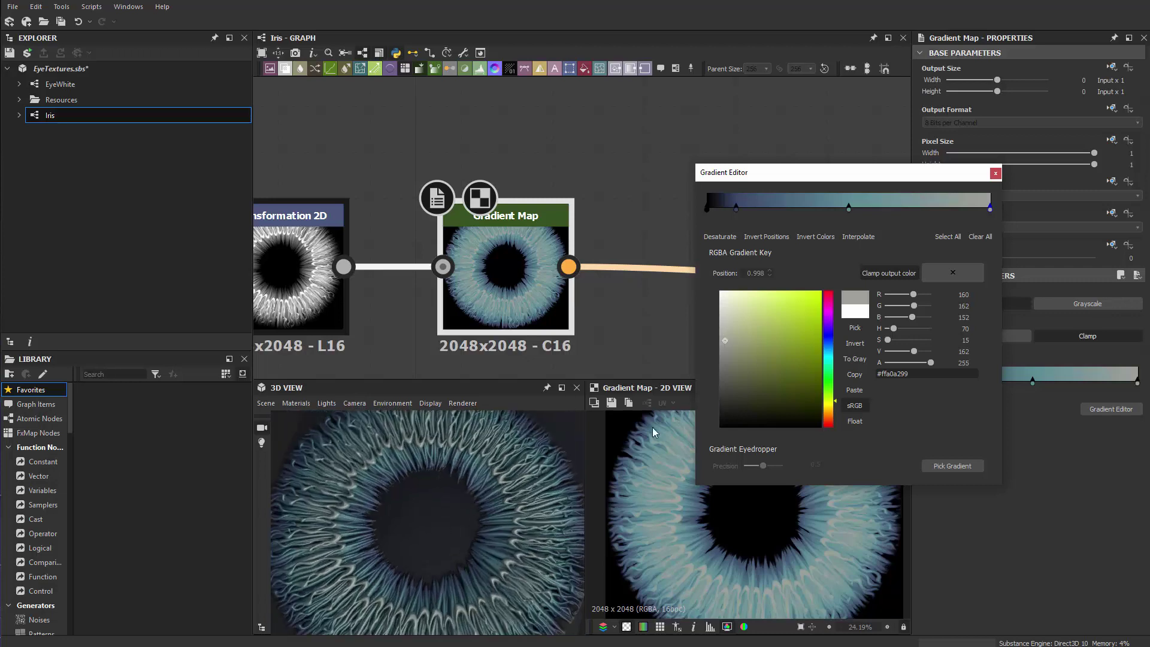
Fine-tune the hue of the teal gradient key at position 0.500.
left_click(849, 210)
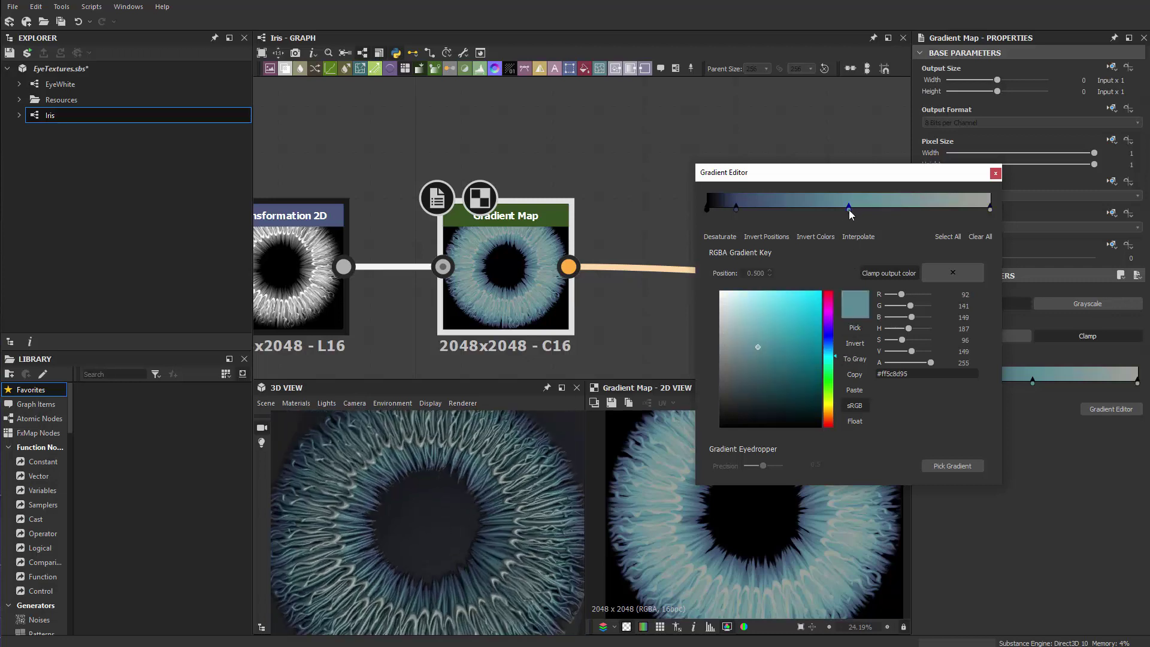
left_click(835, 371)
left_click_drag(835, 372, 834, 354)
Darken the blue key at 0.103 to #ff353e4f and shift the black start key to position 0.021.
left_click(737, 209)
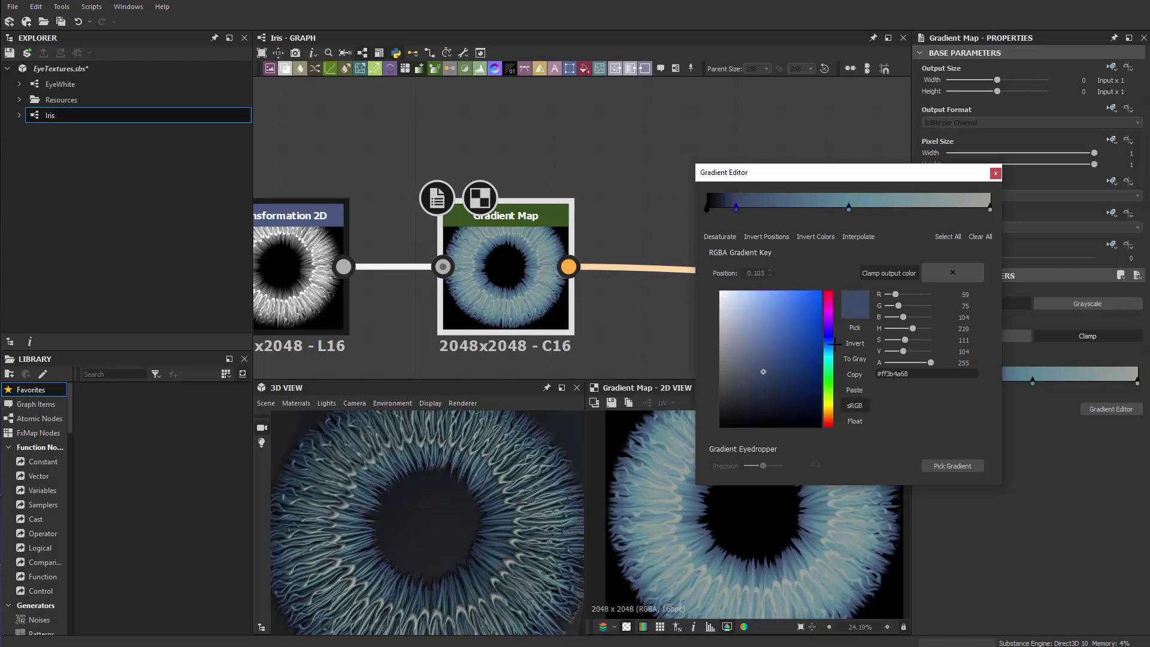
left_click_drag(761, 373, 743, 393)
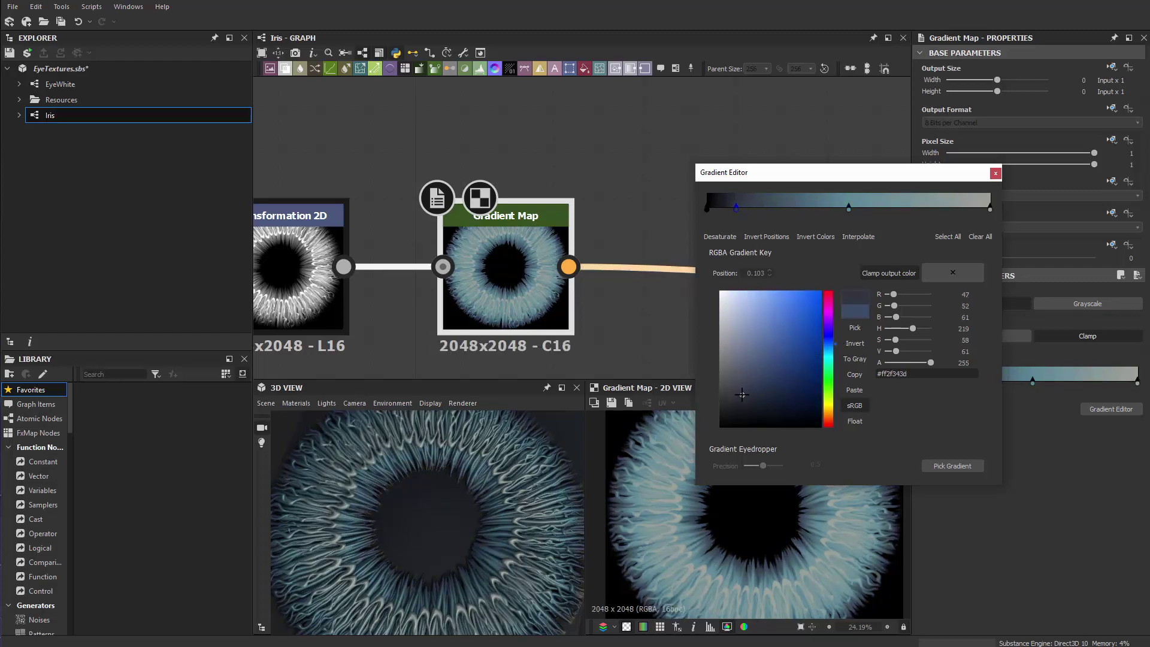
left_click_drag(743, 396, 752, 389)
scroll(446, 549, "down", 3)
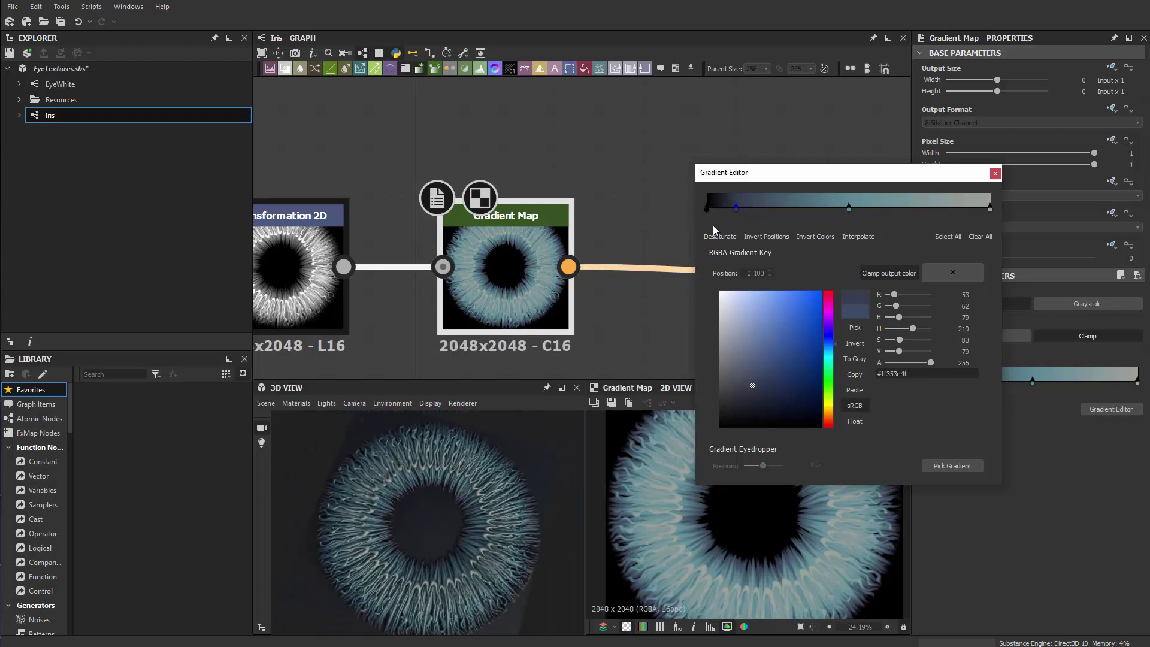
mouse_move(707, 210)
left_mouse_down()
mouse_move(729, 216)
mouse_move(713, 226)
left_mouse_up()
Examine the coloured iris in the 3D preview from close up, from far away and at different angles.
scroll(437, 536, "down", 1)
scroll(435, 545, "up", 8)
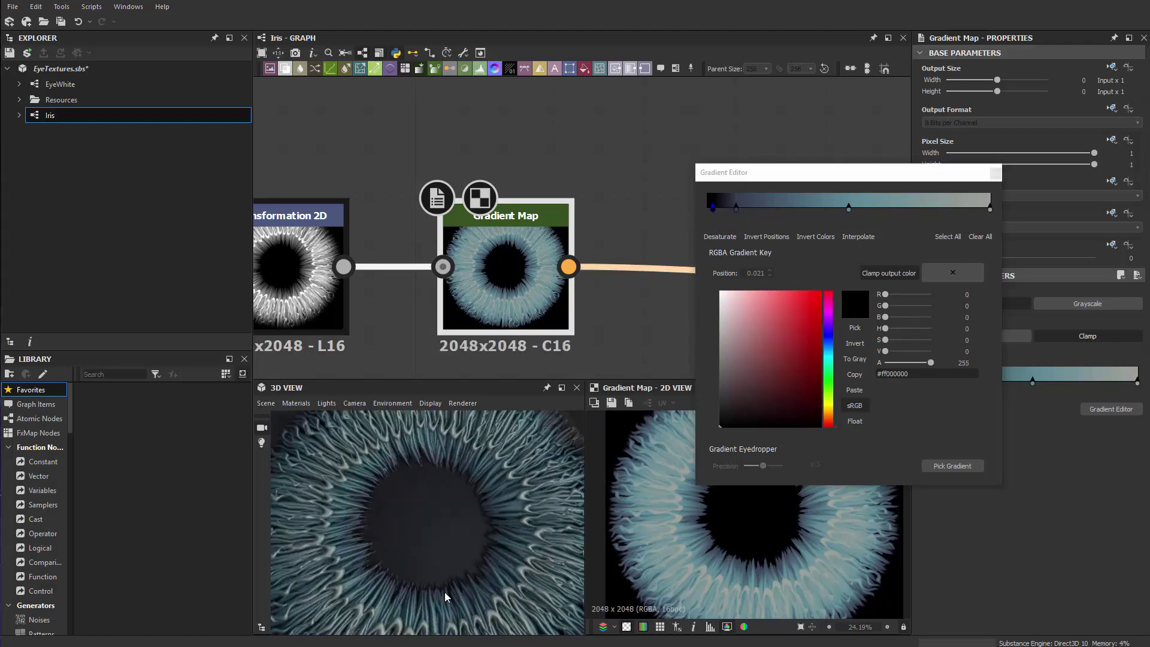
scroll(435, 552, "down", 10)
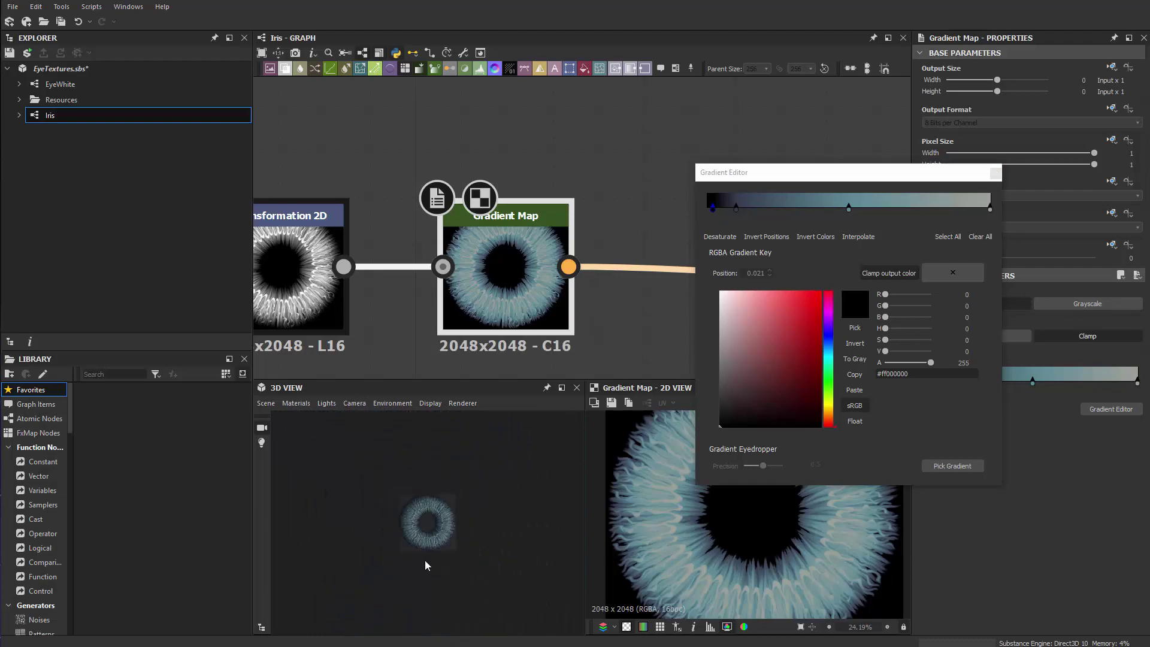
scroll(426, 565, "up", 10)
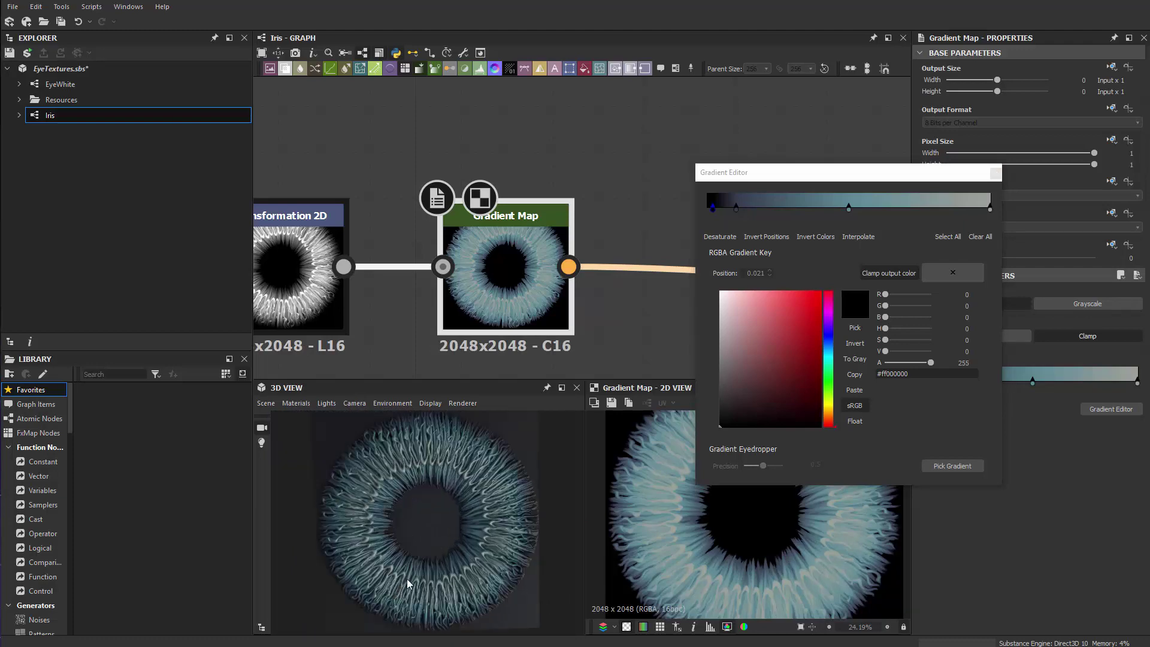
left_click_drag(400, 465, 482, 475)
scroll(675, 313, "up", 1)
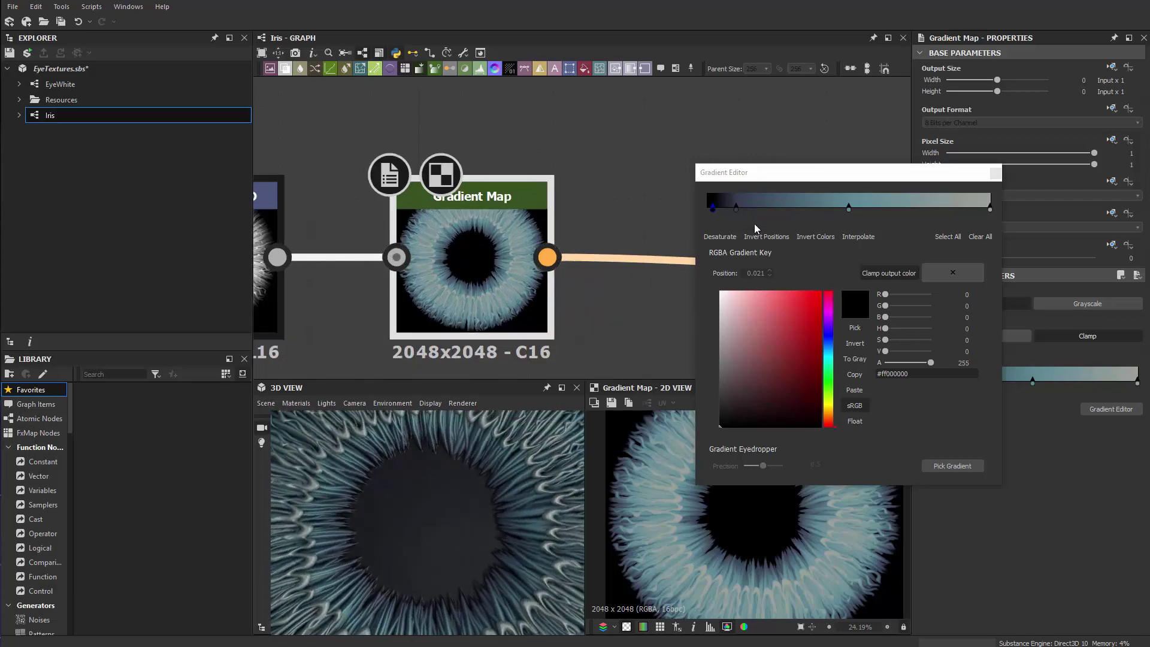
scroll(432, 521, "down", 5)
left_click_drag(428, 530, 390, 524)
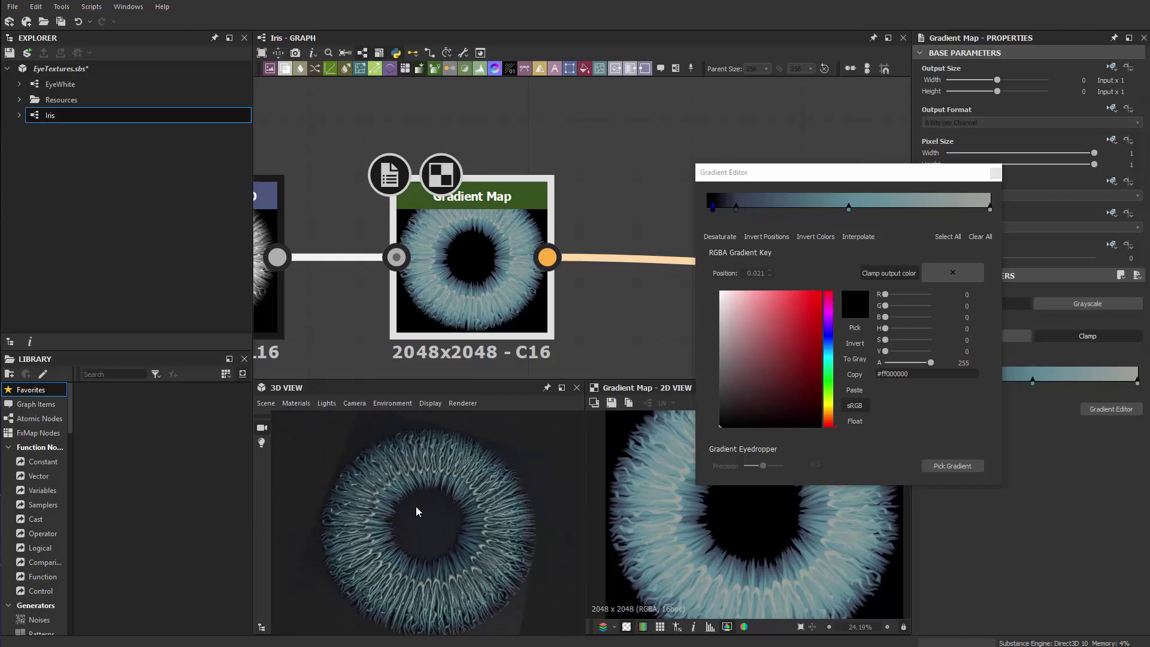
scroll(433, 511, "up", 2)
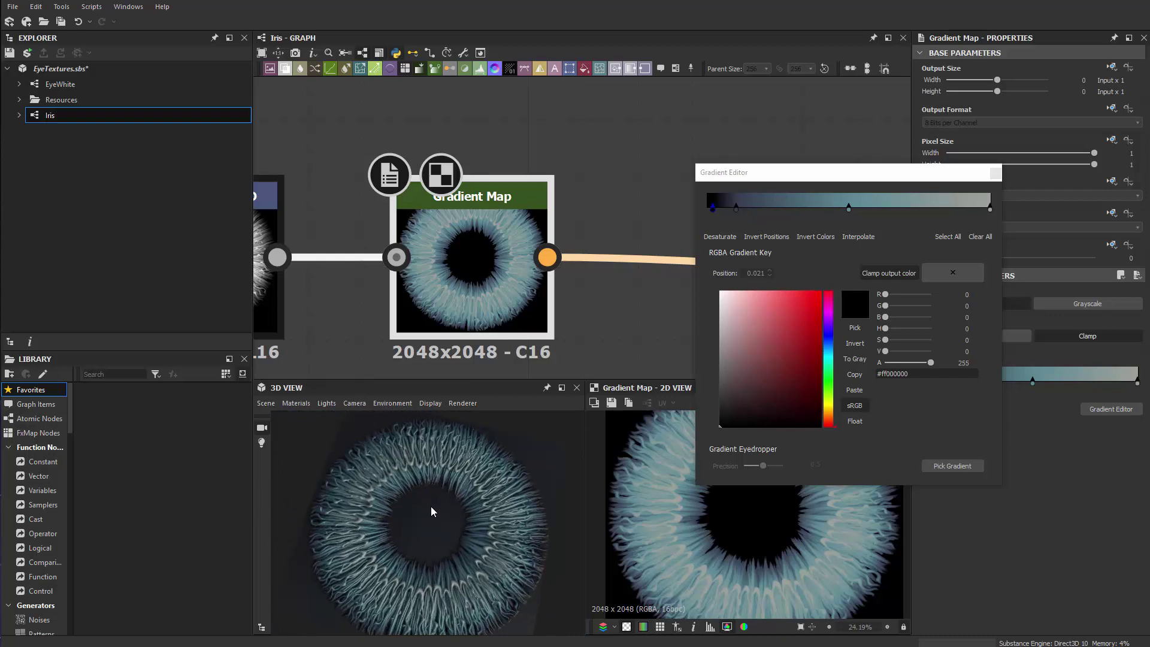
right_click_drag(431, 511, 472, 538)
middle_click_drag(513, 482, 477, 510)
scroll(478, 511, "down", 3)
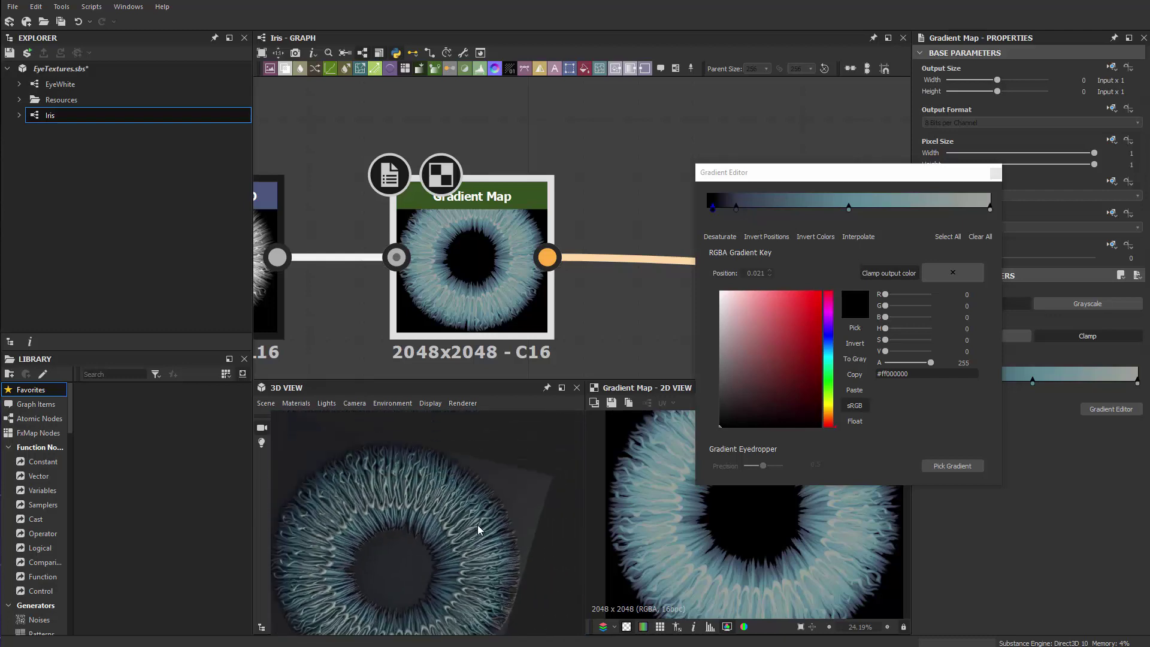
Move the Gradient Map node away from Transformation 2D to open a gap between the two nodes.
scroll(434, 375, "down", 4)
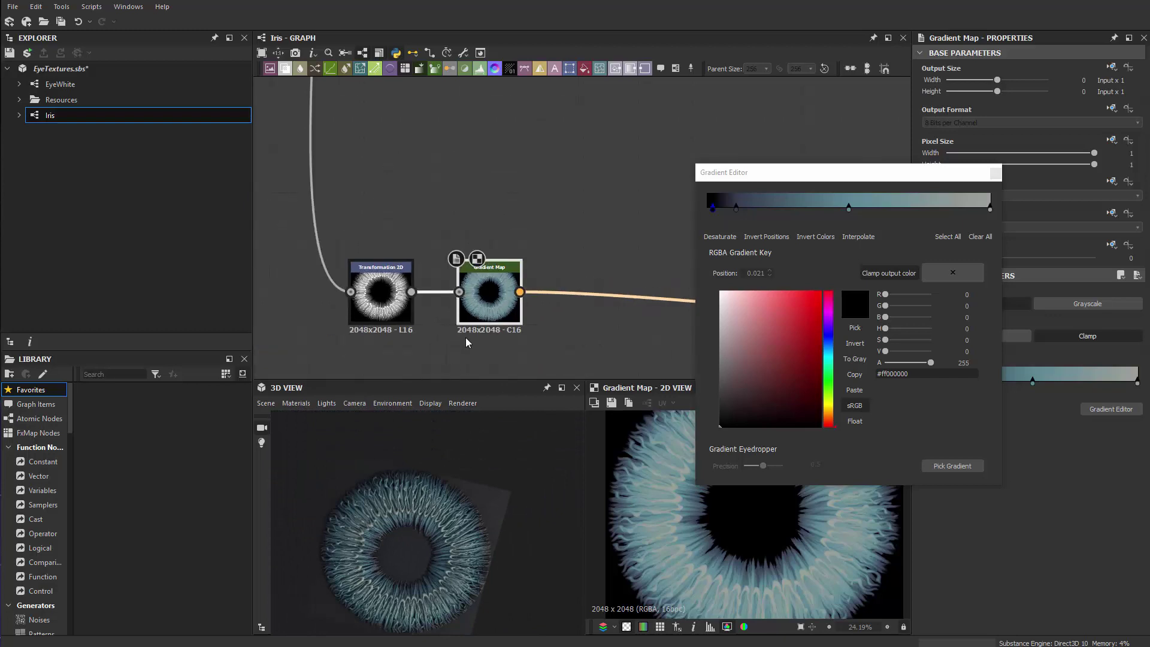
scroll(434, 375, "down", 3)
scroll(389, 358, "up", 3)
scroll(450, 293, "up", 3)
middle_click_drag(536, 302, 465, 300)
left_click_drag(415, 210, 445, 331)
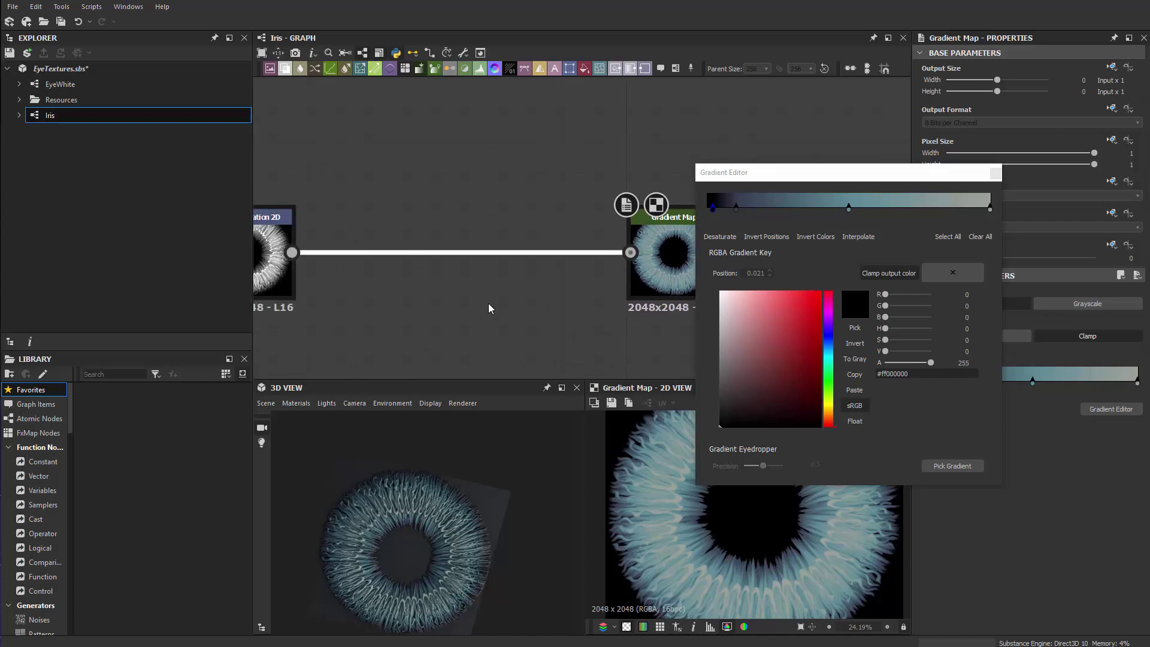
Add a Warp node in the gap between Transformation 2D and Gradient Map.
key("space")
type("b")
left_click(422, 299)
key("space")
type("w")
left_click(456, 324)
left_click_drag(435, 293, 467, 293)
Wire Transformation 2D into the Warp's main input and its output into Gradient Map, and align Warp with that row.
left_click_drag(293, 252, 429, 285)
key("ctrl+z")
left_click_drag(291, 252, 408, 273)
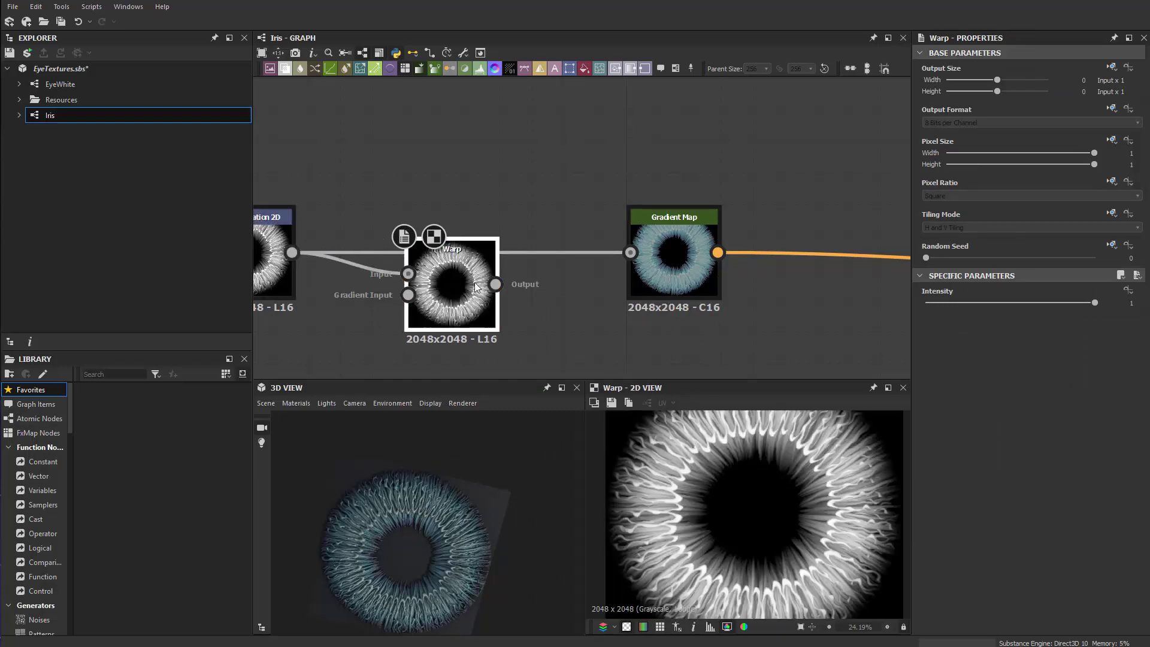
left_click_drag(599, 259, 629, 252)
left_click_drag(452, 276, 483, 244)
Add a Perlin Noise node and connect it to the Warp's Gradient Input.
key("space")
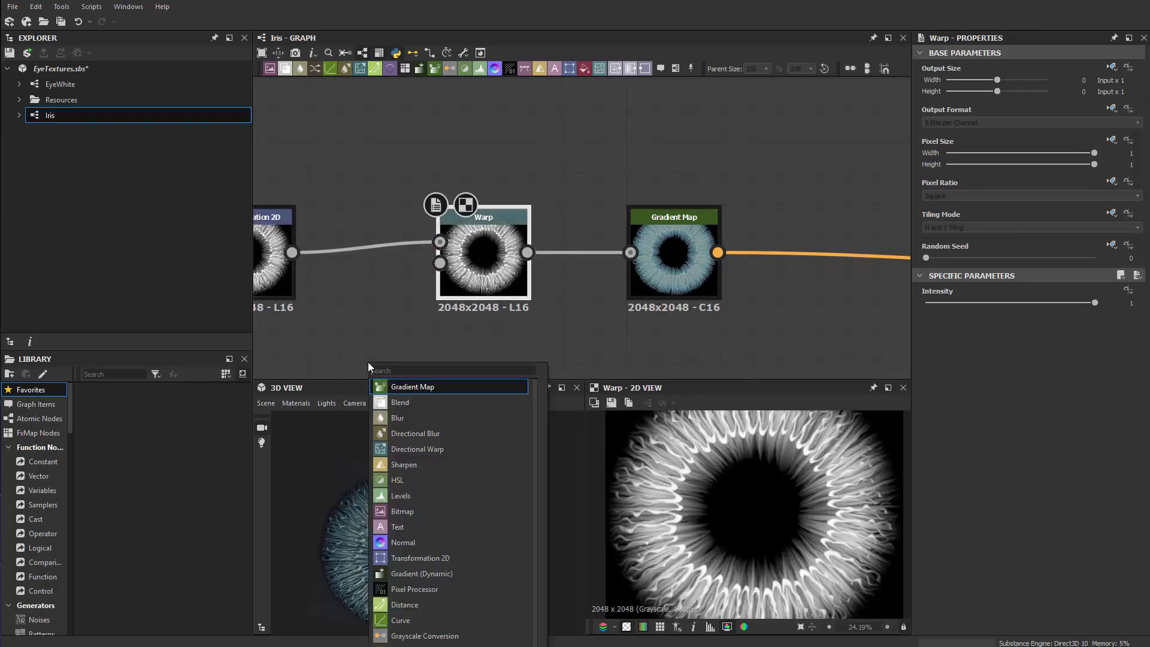
type("perlin")
key("Return")
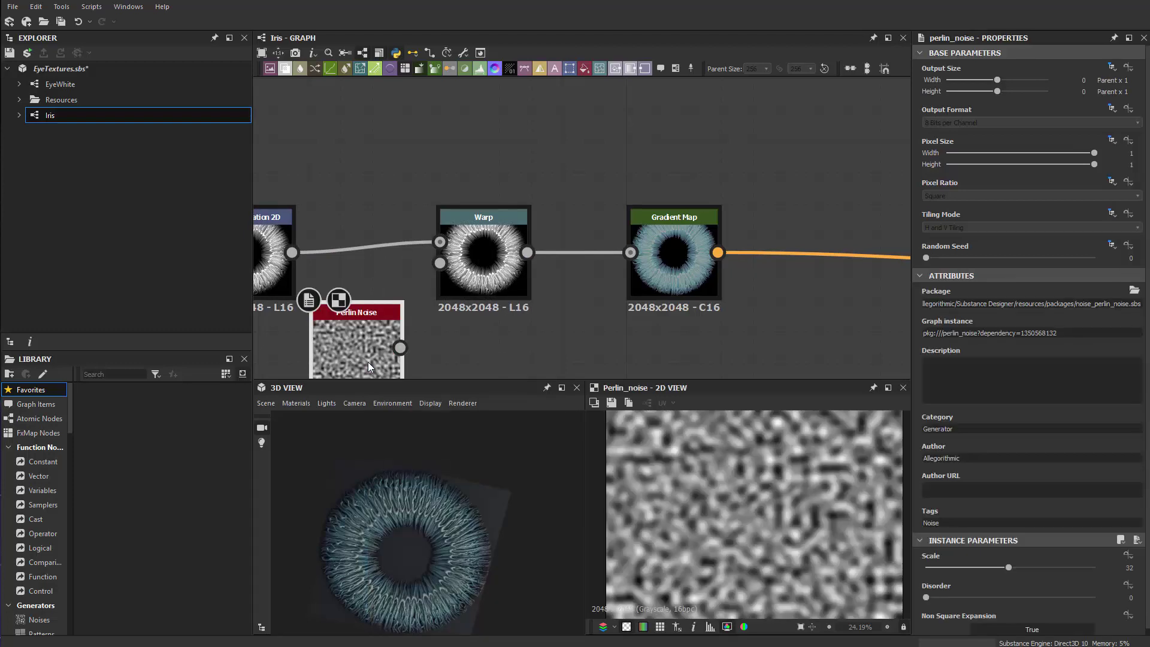
left_click_drag(400, 348, 439, 263)
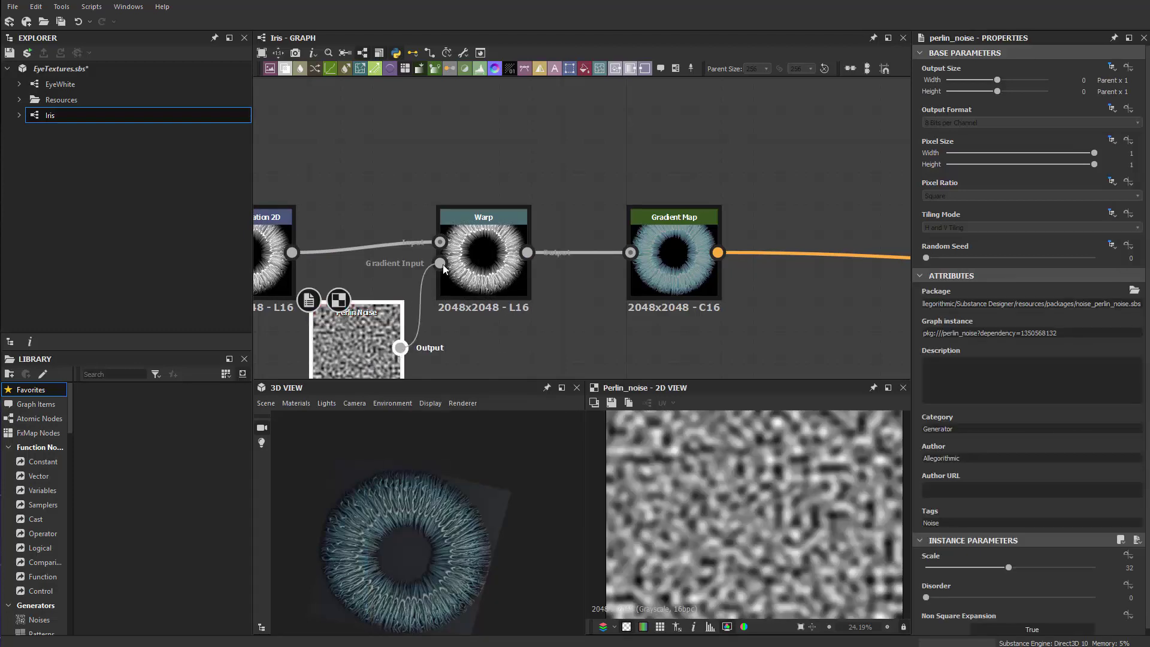
Try a Warp intensity of 0.11 and check the distorted fibres up close.
left_click(491, 266)
double_click(491, 266)
left_click(939, 303)
left_click_drag(944, 302, 945, 302)
scroll(318, 439, "up", 3)
scroll(366, 358, "up", 2)
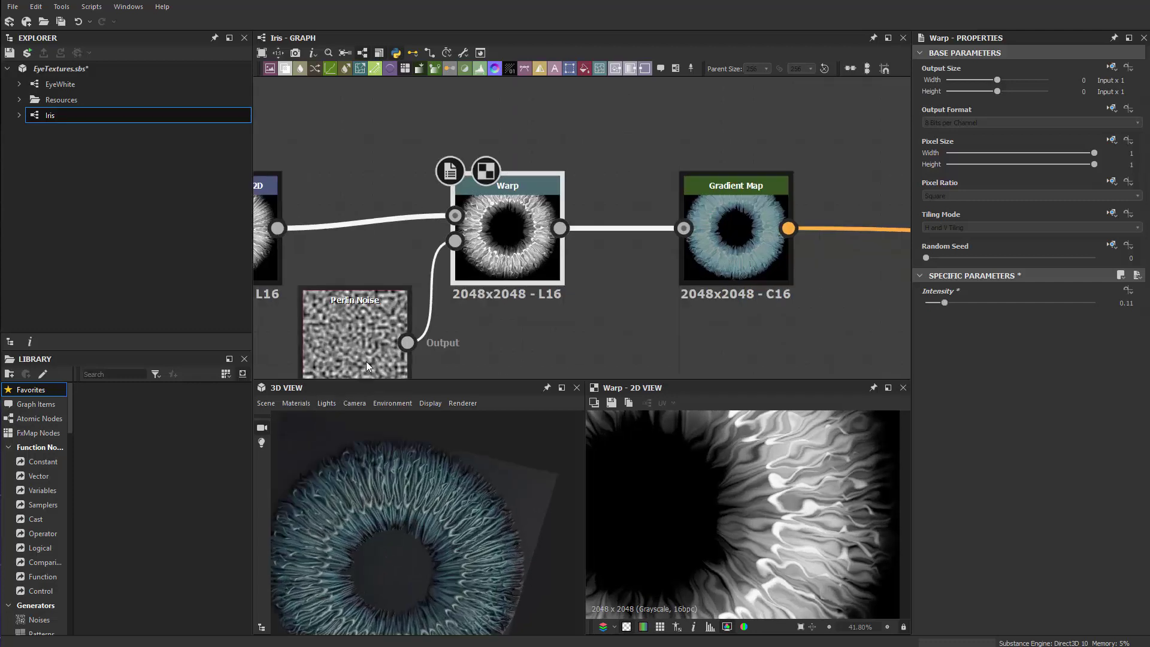
Try a Perlin Noise scale of 5 together with a stronger Warp intensity.
double_click(348, 358)
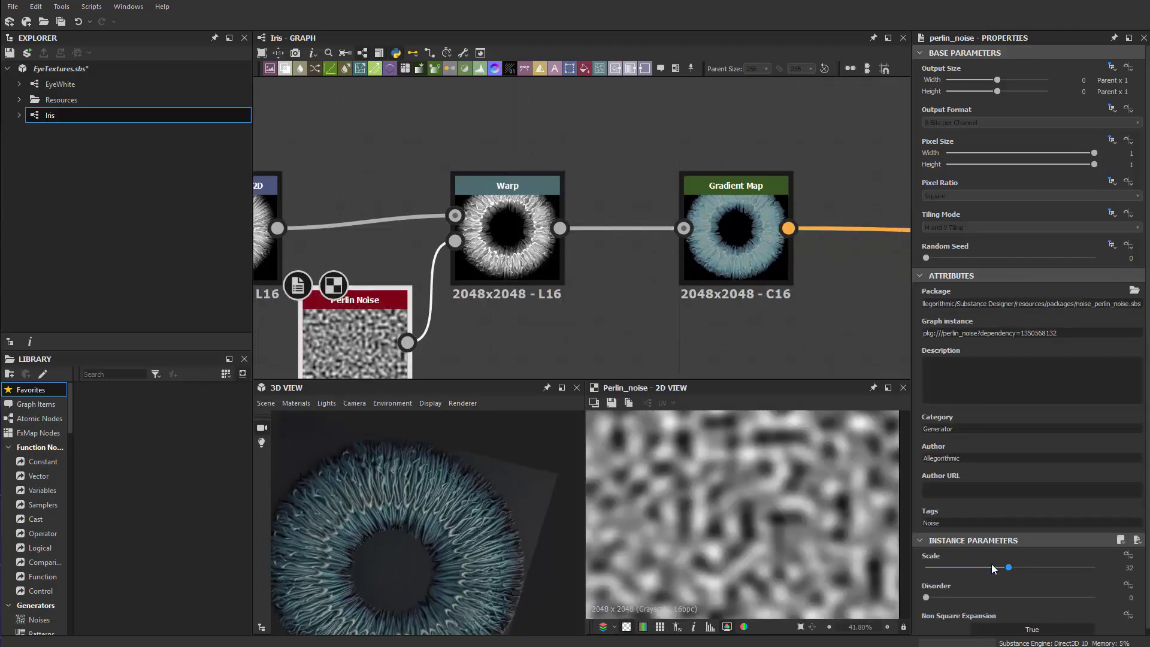
left_click_drag(992, 570, 938, 571)
double_click(536, 281)
left_click_drag(940, 310, 1055, 309)
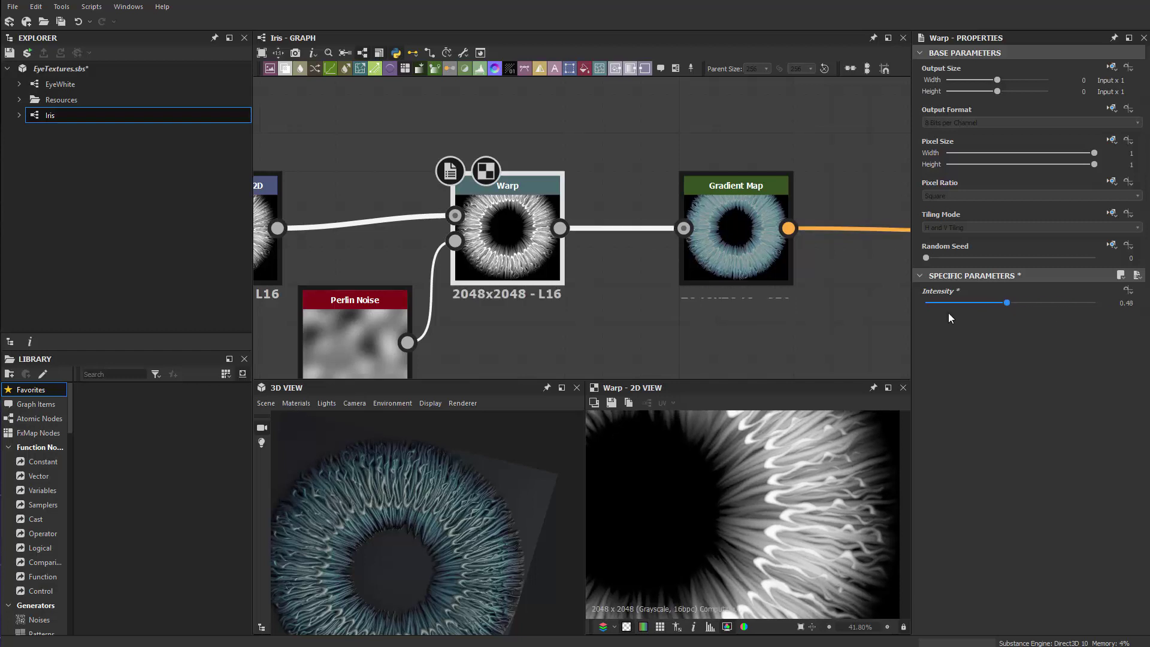
Set the Perlin Noise scale to 17 and lower the Warp intensity, checking the result through the Gradient Map.
left_click(354, 339)
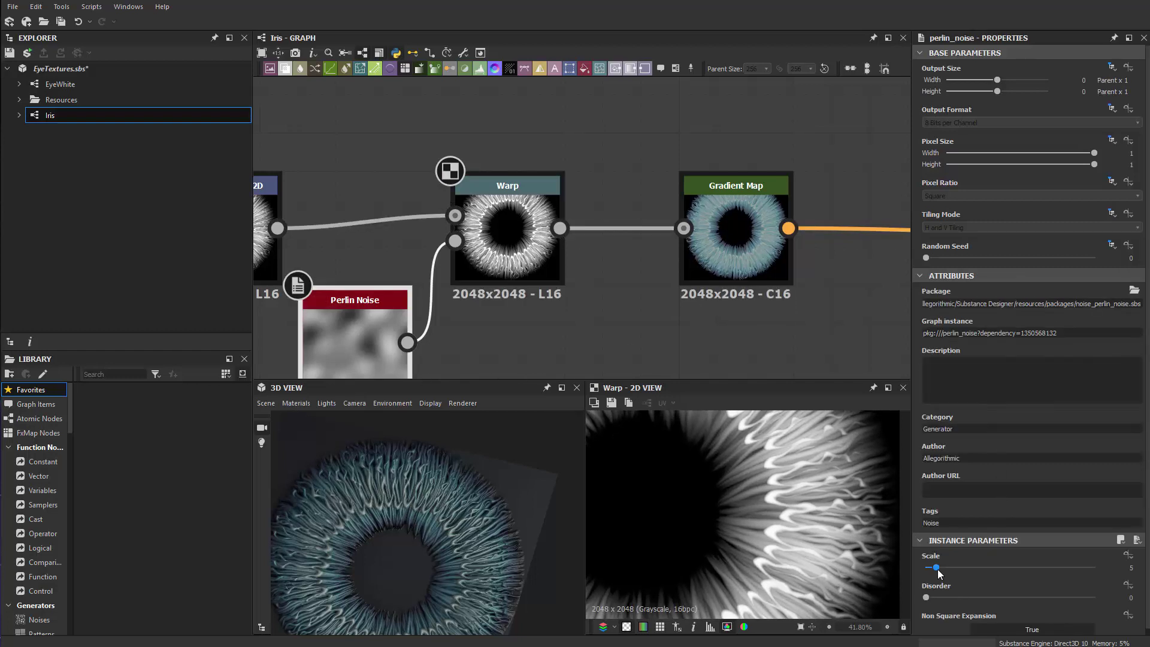
left_click_drag(936, 567, 968, 566)
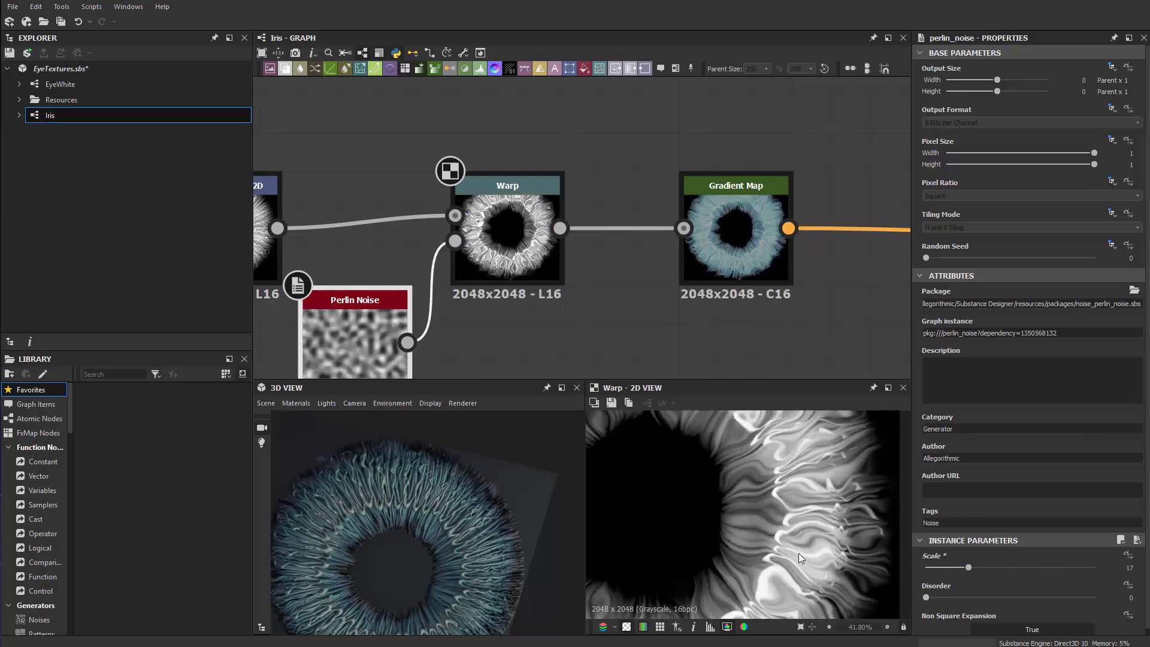
scroll(746, 552, "down", 3)
left_click(519, 238)
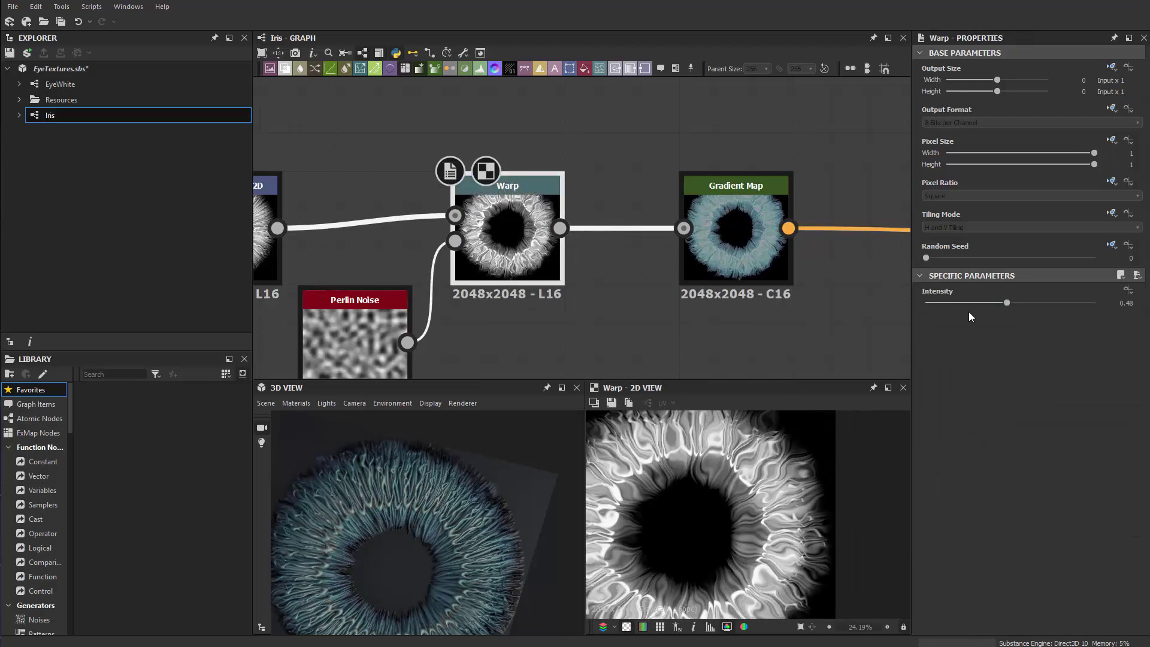
mouse_move(971, 302)
left_mouse_down()
mouse_move(952, 302)
mouse_move(971, 302)
left_mouse_up()
left_click(735, 254)
scroll(778, 489, "up", 4)
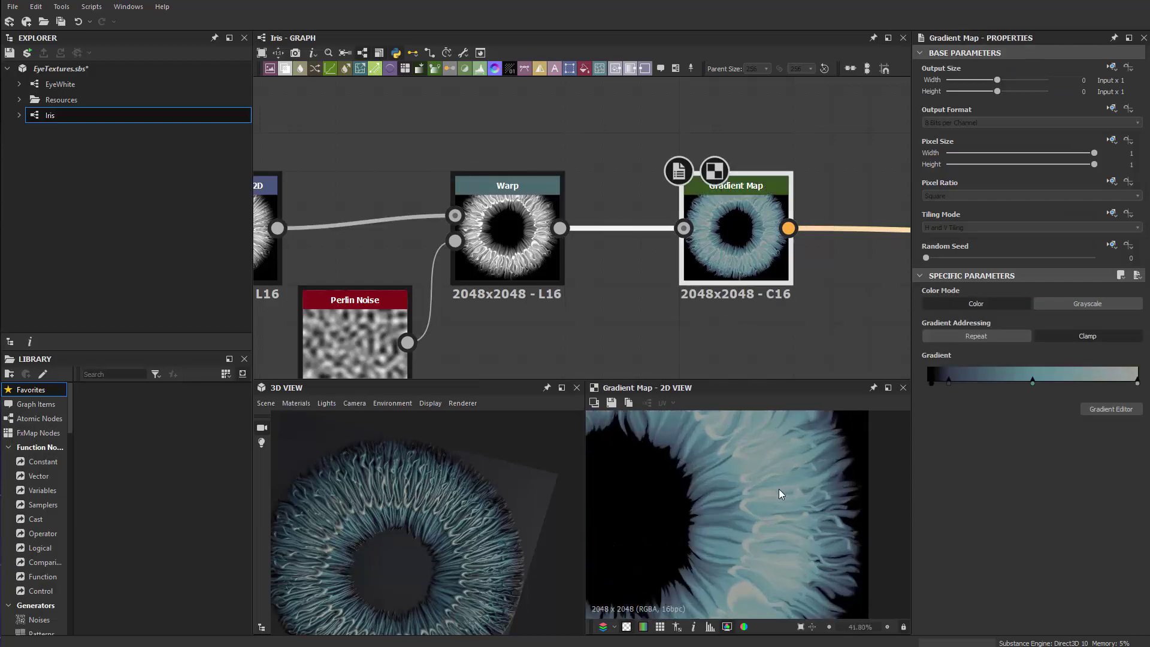
left_click_drag(427, 559, 469, 556)
scroll(468, 556, "down", 3)
scroll(500, 279, "down", 2)
Rearrange the Transformation 2D, Warp and Perlin Noise nodes to free space in front of Gradient Map.
middle_click_drag(500, 279, 598, 206)
scroll(490, 205, "down", 3)
scroll(490, 204, "up", 2)
middle_click_drag(490, 204, 496, 304)
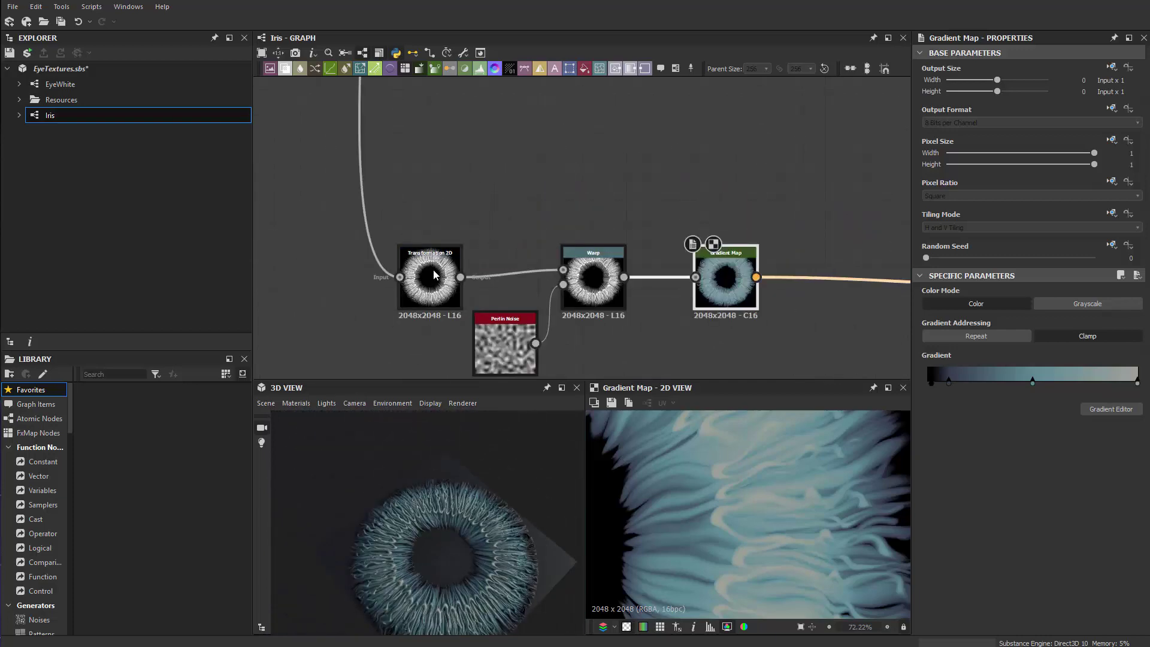
left_click_drag(430, 276, 427, 223)
left_click_drag(594, 272, 549, 227)
left_click_drag(508, 326, 441, 326)
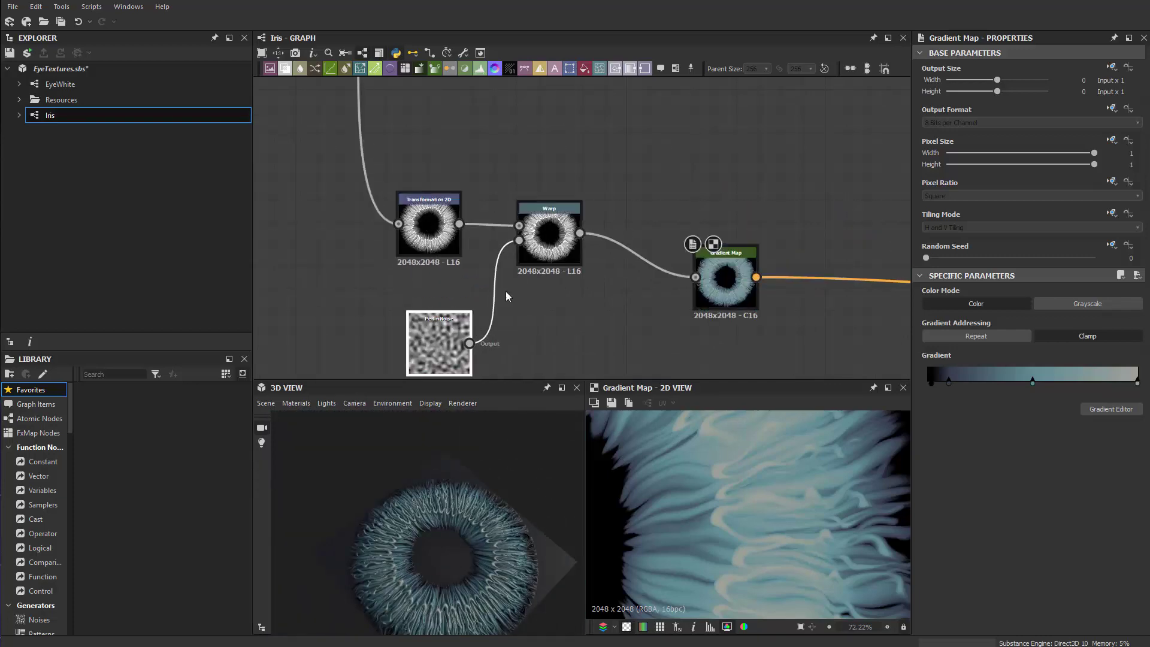
left_click_drag(561, 242, 521, 320)
Add a Blend node with Transformation 2D as foreground and Warp as background, and feed its output into Gradient Map.
scroll(538, 242, "up", 2)
scroll(538, 245, "down", 2)
scroll(596, 206, "up", 2)
key("space")
type("blend")
left_click(673, 223)
left_click_drag(574, 319, 415, 242)
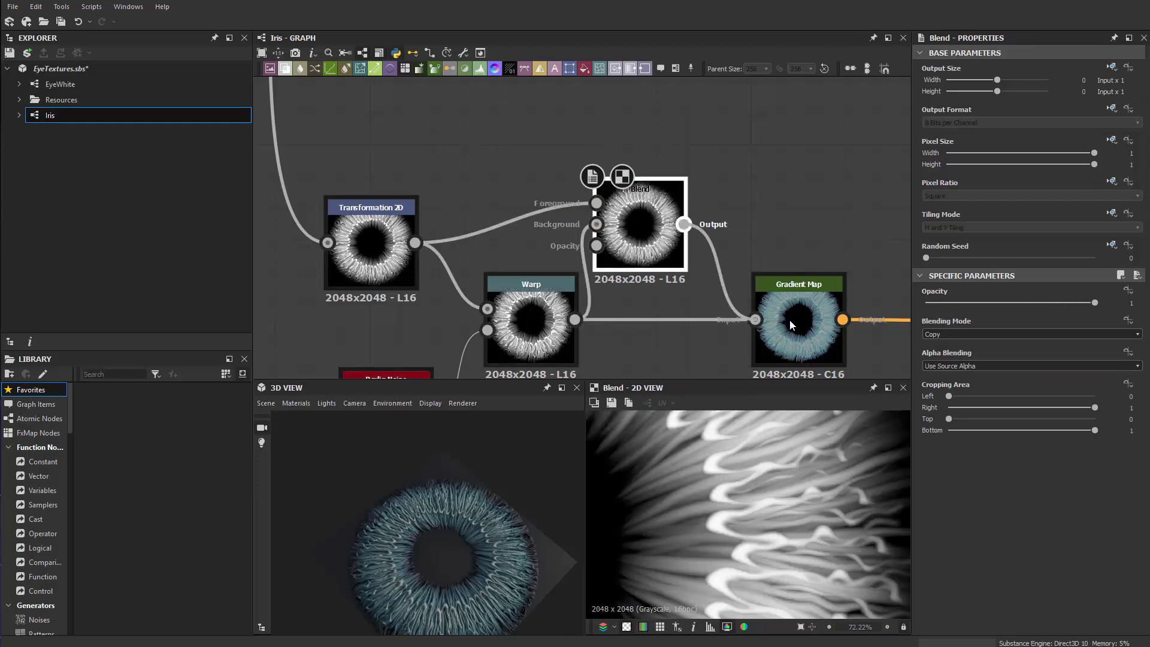
left_click_drag(789, 318, 778, 309)
left_click_drag(649, 253, 664, 274)
Try an opacity of 0.41 on the Blend node, keeping the Copy blending mode.
scroll(710, 313, "up", 3)
left_click(954, 335)
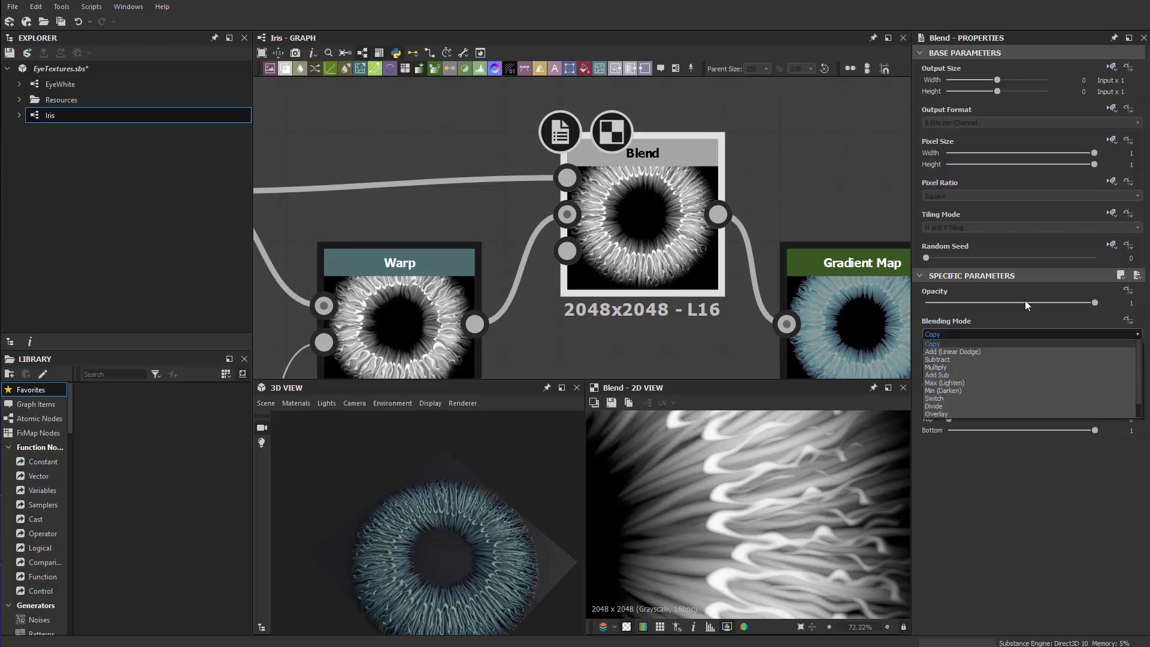
left_click_drag(1025, 303, 989, 303)
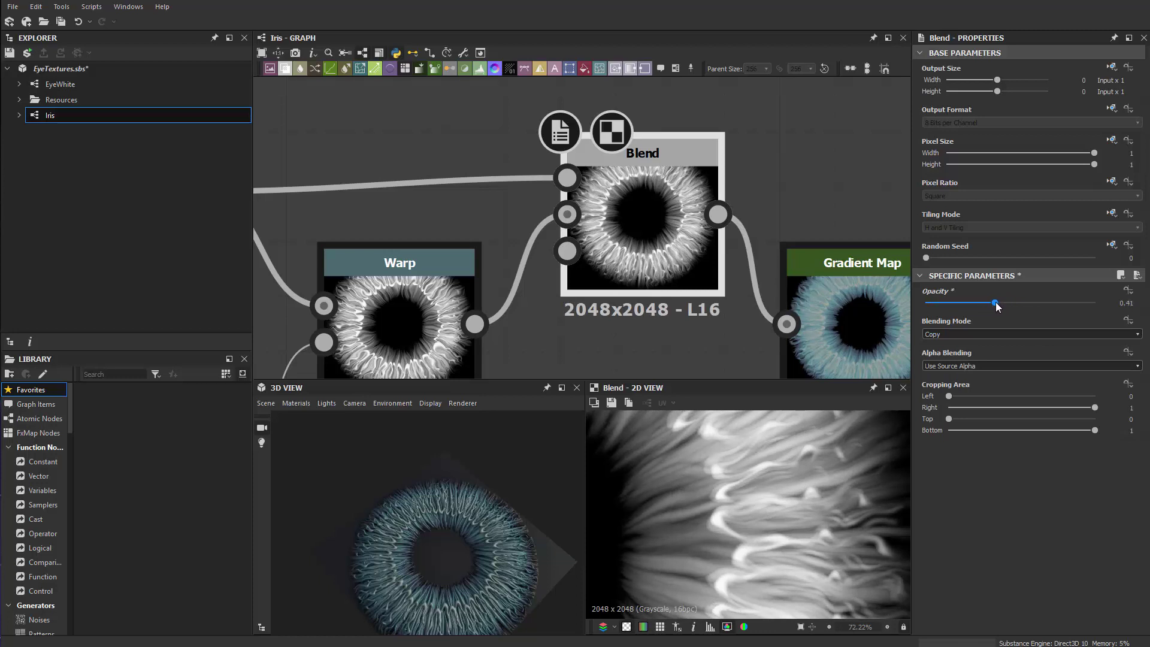
scroll(742, 337, "down", 3)
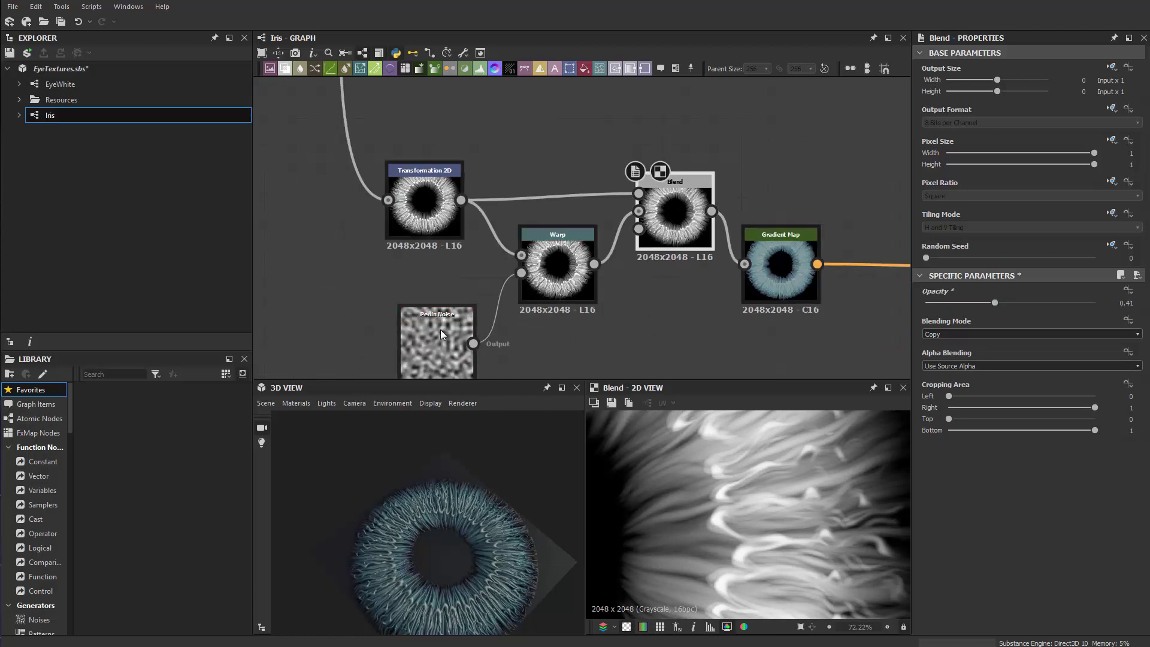
scroll(480, 601, "up", 3)
scroll(482, 599, "up", 3)
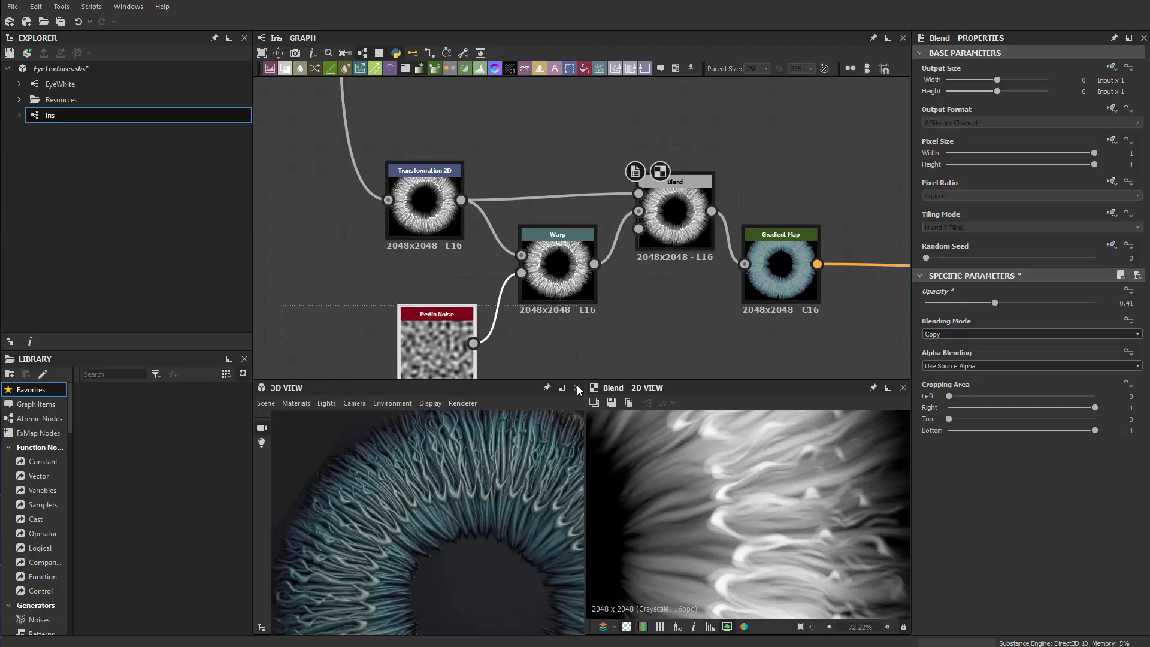
Shift Warp and Perlin Noise back and insert a Blur HQ Grayscale node between Warp and Blend.
left_click_drag(378, 280, 566, 371)
left_click_drag(560, 302, 518, 329)
left_click(602, 229)
key("space")
type("b")
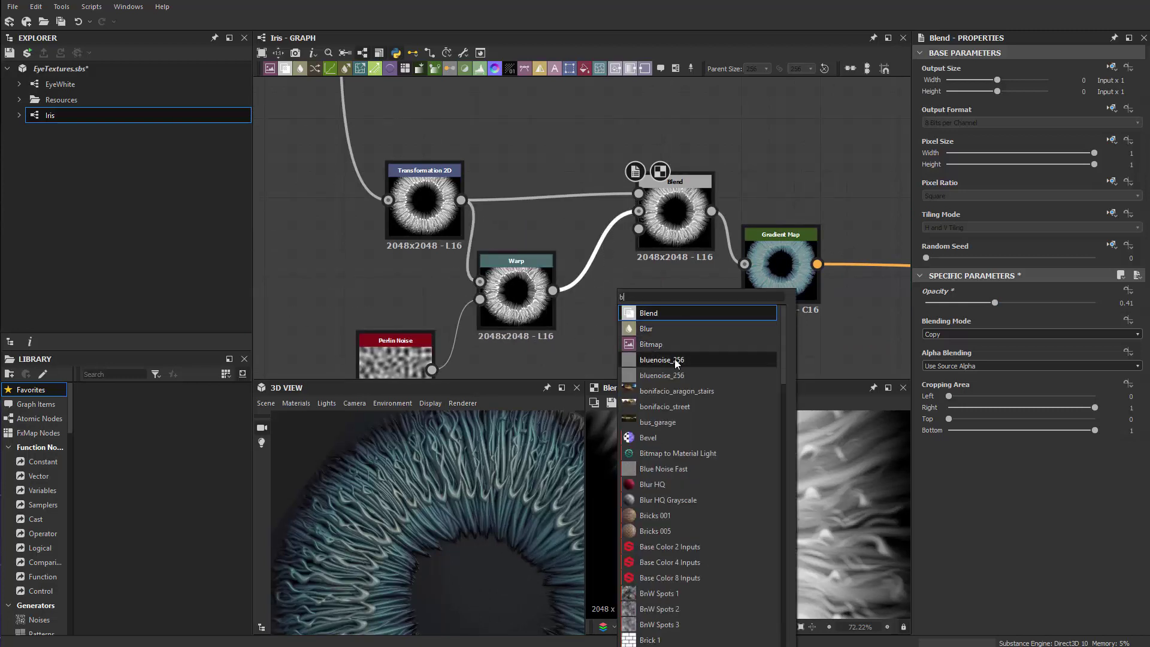
type("lur")
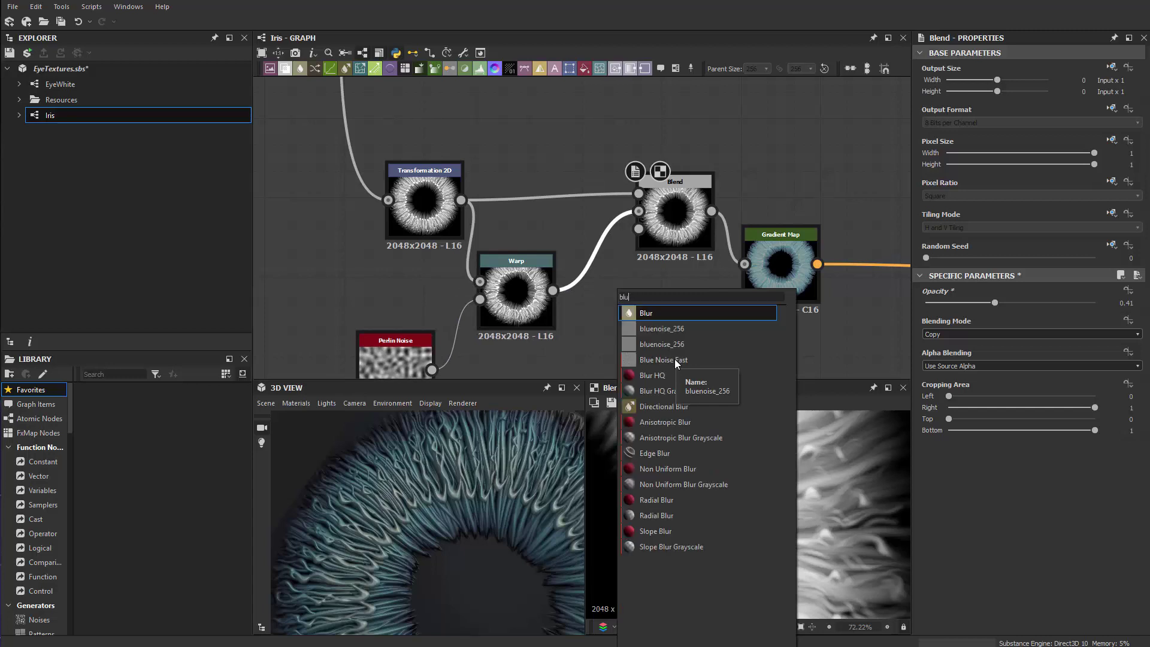
key("Down")
key("Down")
key("Return")
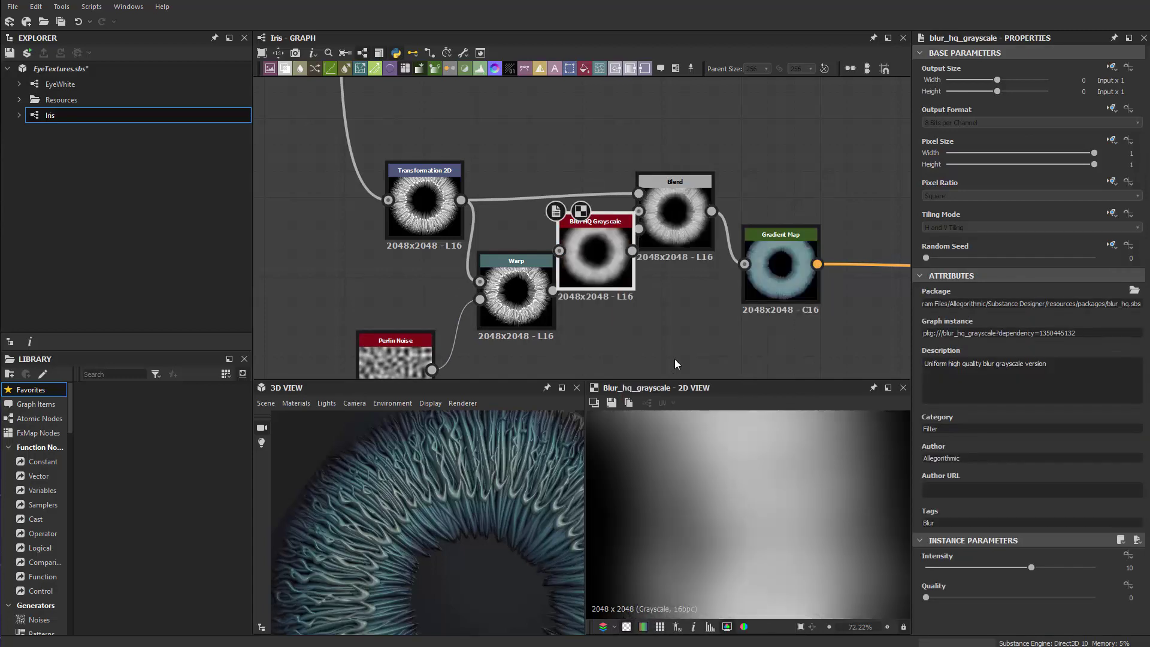
left_click_drag(614, 258, 625, 297)
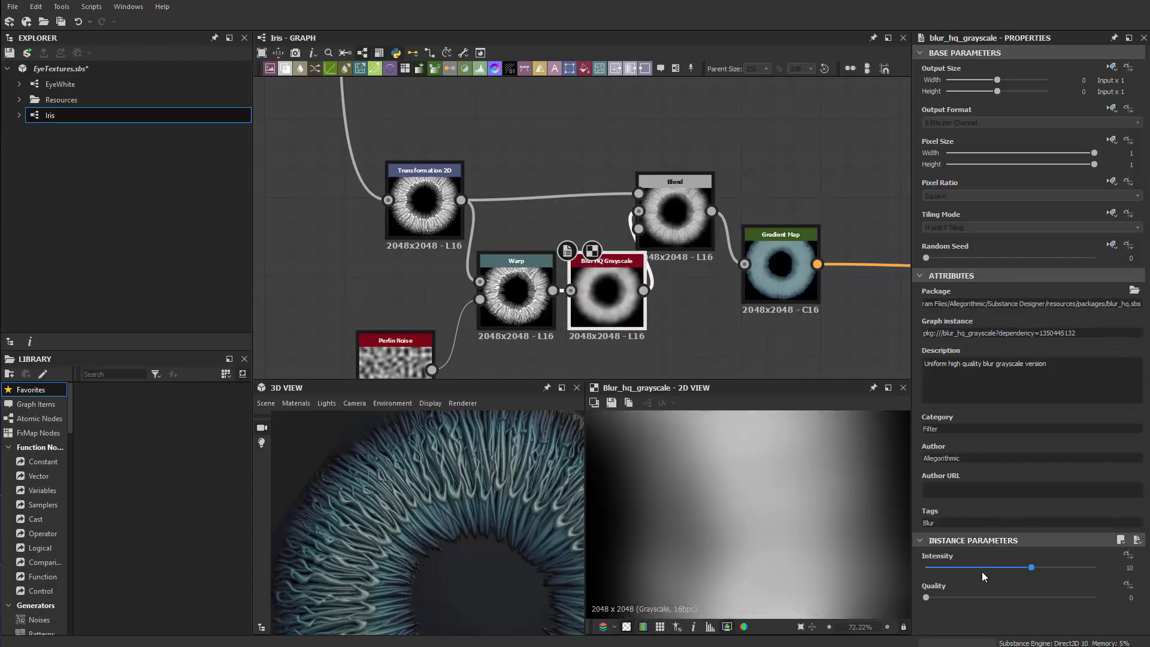
Set the Blur HQ Grayscale intensity to 3.11 and check the iris fibres in the 3D preview.
left_click_drag(978, 569, 958, 572)
scroll(438, 579, "down", 3)
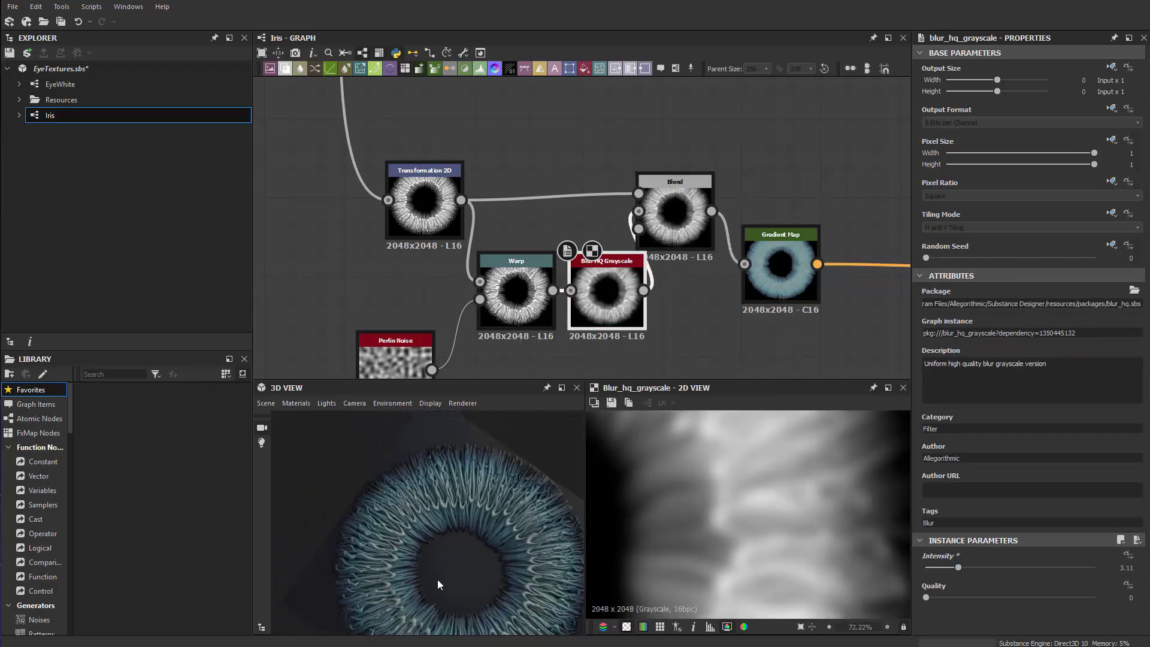
left_click_drag(437, 580, 437, 526)
scroll(440, 526, "up", 6)
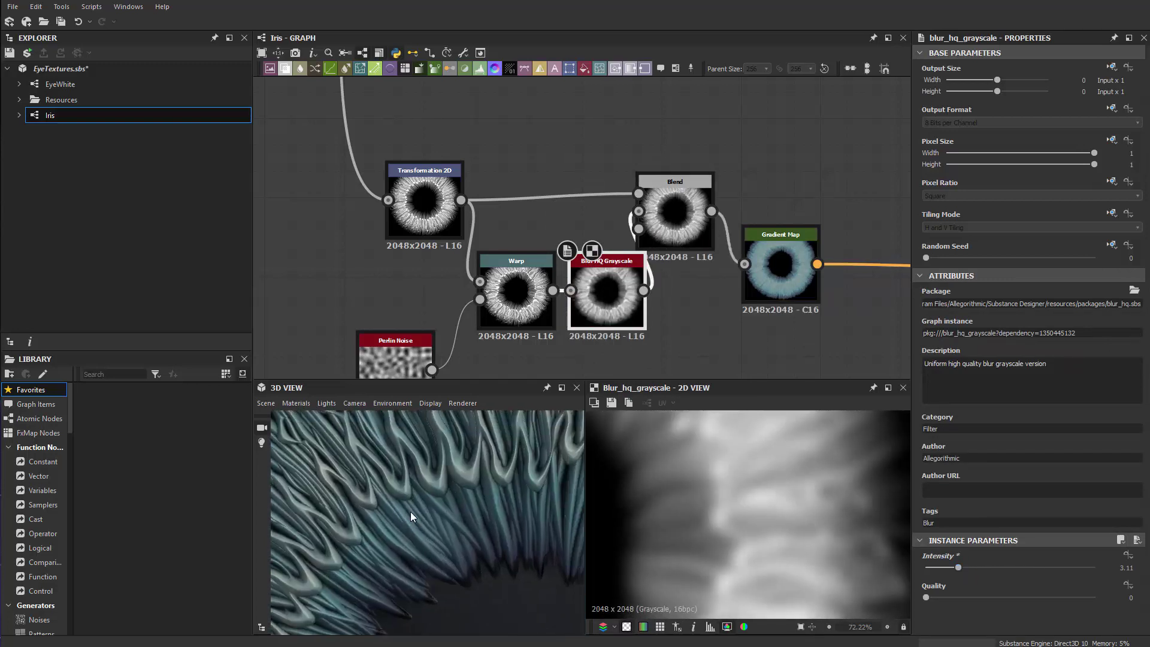
Set the Blend node's opacity to 0.53 and check the iris in the 3D preview.
left_click(664, 219)
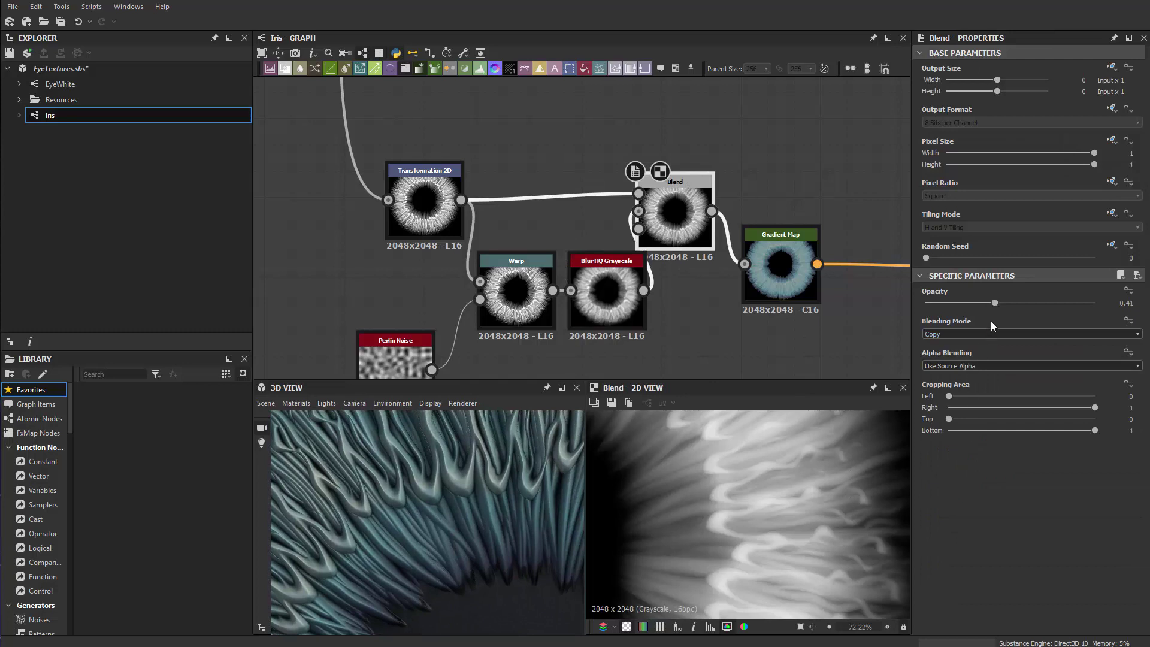
mouse_move(995, 302)
left_mouse_down()
mouse_move(1143, 318)
mouse_move(931, 311)
mouse_move(1040, 307)
mouse_move(1015, 307)
left_mouse_up()
scroll(443, 552, "down", 3)
scroll(455, 520, "down", 3)
left_click_drag(454, 519, 500, 510)
Space out the Blend and Gradient Map nodes after Blur HQ Grayscale.
middle_click_drag(597, 335, 394, 316)
scroll(576, 264, "up", 1)
left_click_drag(576, 265, 608, 265)
left_click_drag(491, 221, 541, 232)
left_click_drag(637, 256, 637, 288)
scroll(700, 259, "up", 1)
middle_click_drag(699, 259, 601, 210)
Insert an HSL node between Gradient Map and Base Color and place it directly above Gradient Map.
key("space")
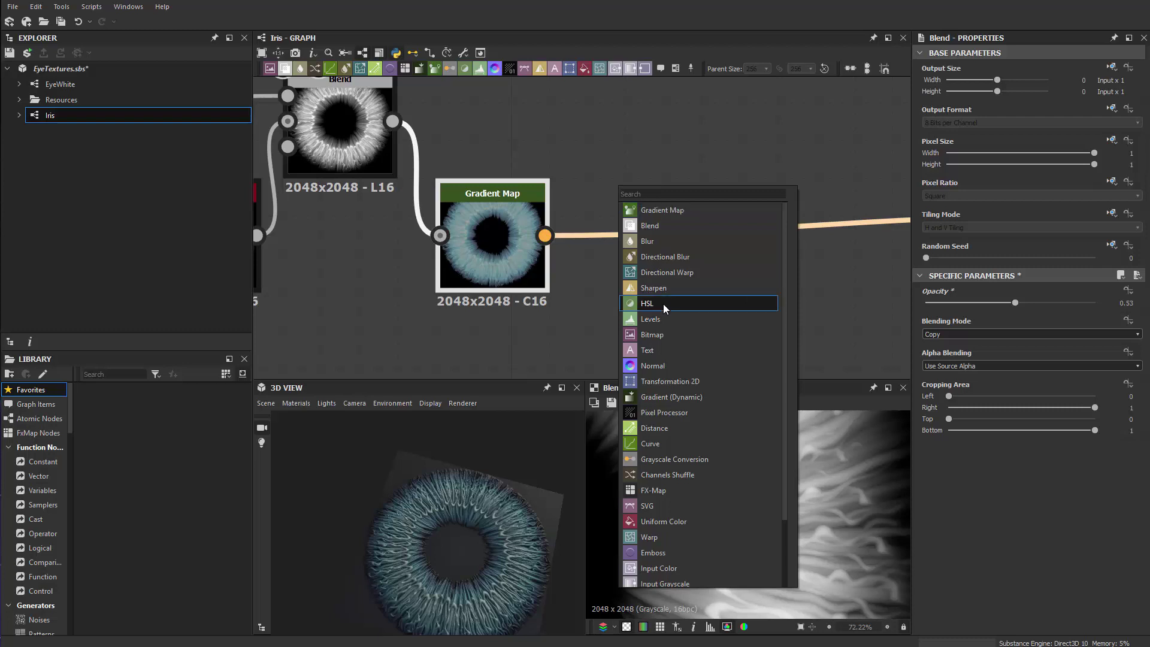
left_click(663, 304)
scroll(658, 257, "down", 2)
left_click_drag(562, 243, 585, 265)
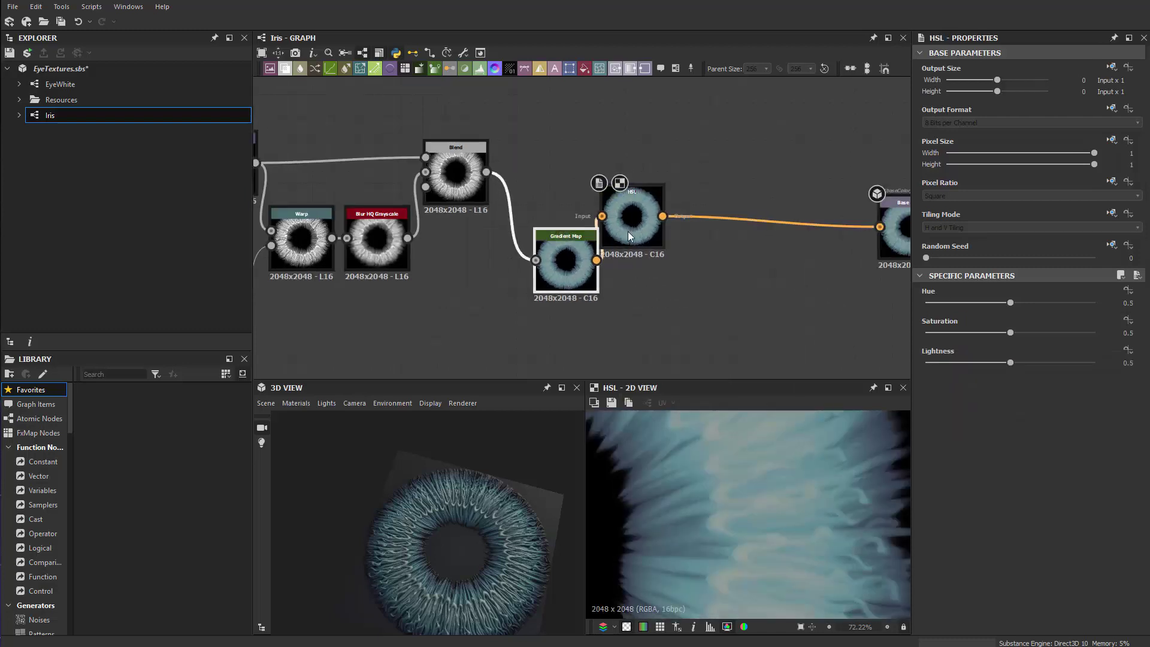
left_click_drag(630, 227, 564, 161)
left_click_drag(569, 247, 569, 225)
left_click(563, 156)
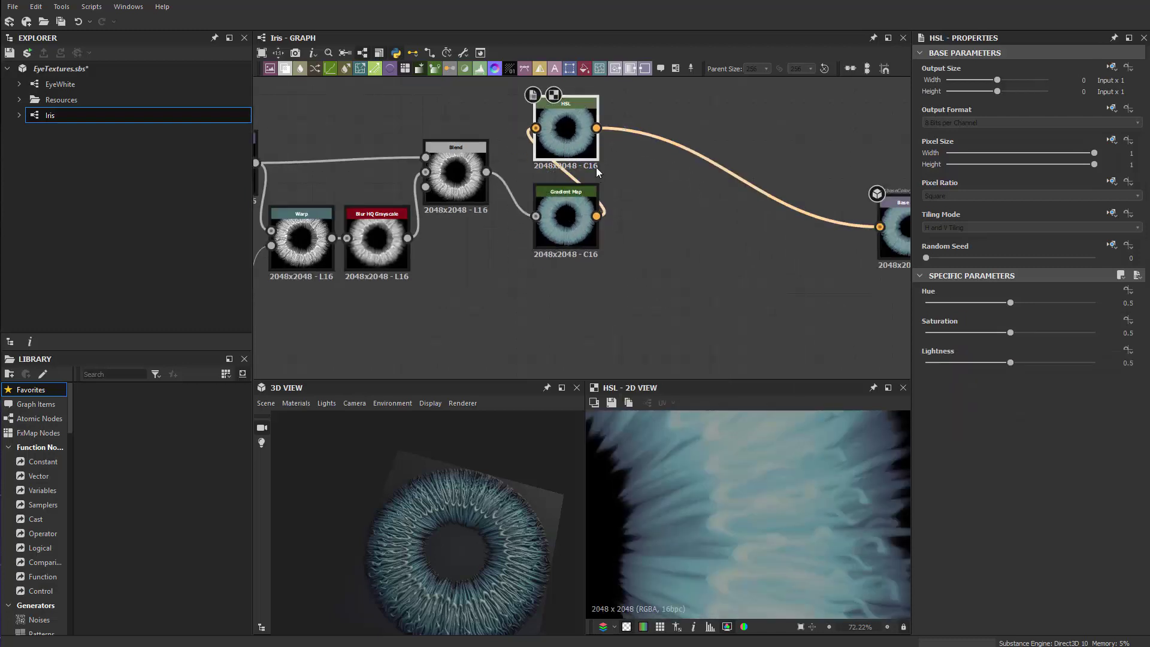
Shift the iris to brown in the HSL node with hue 0.28, saturation 0.49 and lightness 0.43.
middle_click_drag(621, 187, 591, 228)
scroll(600, 217, "up", 2)
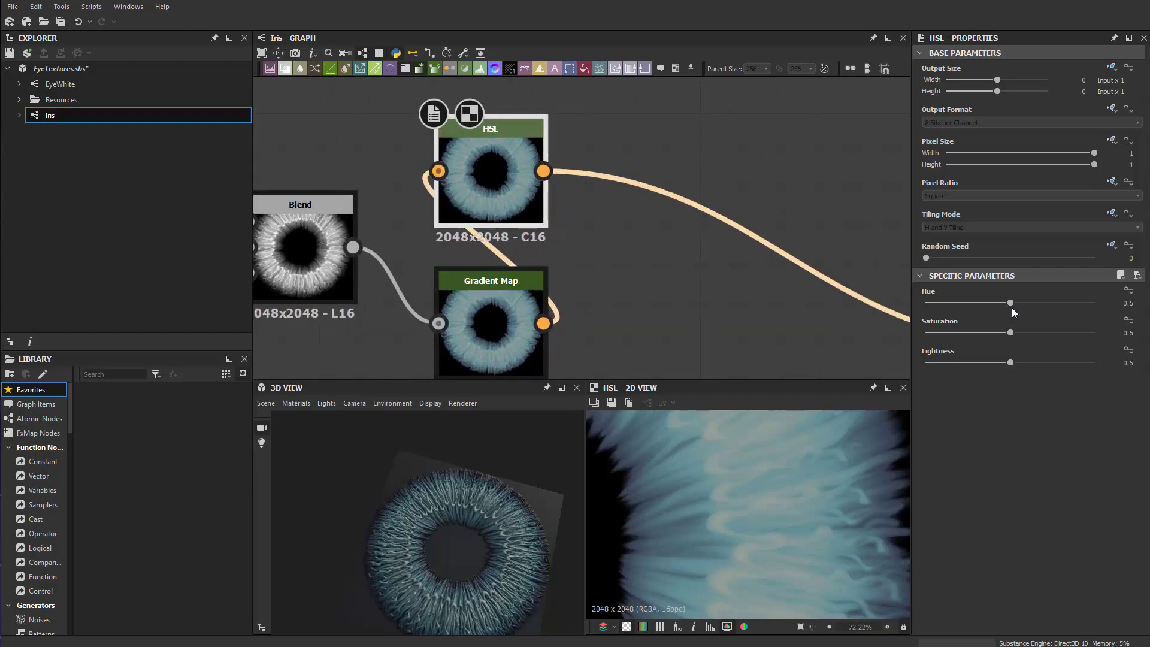
left_click_drag(1010, 302, 1008, 333)
scroll(659, 281, "down", 4)
scroll(632, 230, "up", 3)
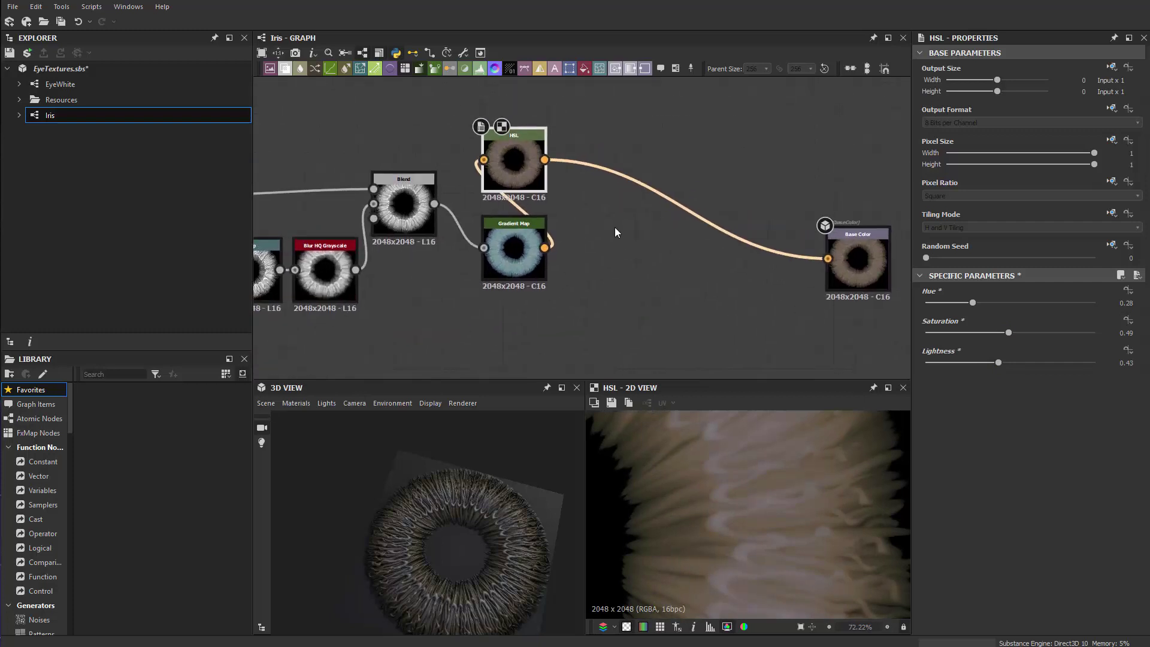
Add a Blend node before Base Color with HSL as foreground and Gradient Map as background, and tidy its placement.
key("space")
type("blend")
left_click(649, 257)
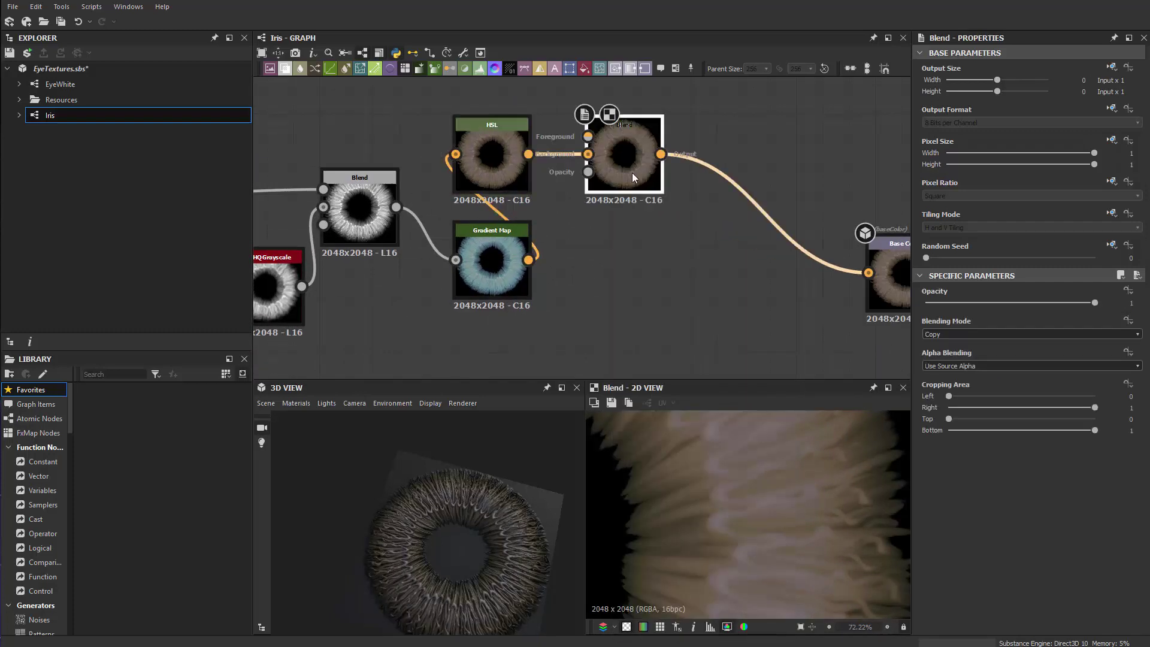
left_click_drag(632, 173, 672, 241)
left_click_drag(629, 205, 565, 235)
left_click_drag(614, 206, 528, 260)
left_click_drag(529, 153, 661, 273)
scroll(599, 300, "down", 3)
middle_click_drag(526, 311, 350, 302)
scroll(491, 221, "up", 2)
left_click_drag(598, 229, 598, 228)
left_click_drag(791, 243, 800, 232)
Connect the Perlin Noise output to the Opacity input of the Blend that mixes HSL and Gradient Map.
scroll(727, 259, "down", 2)
scroll(532, 291, "down", 2)
middle_click_drag(507, 292, 452, 304)
scroll(536, 280, "up", 3)
scroll(451, 304, "up", 2)
middle_click_drag(595, 289, 732, 329)
scroll(732, 329, "down", 2)
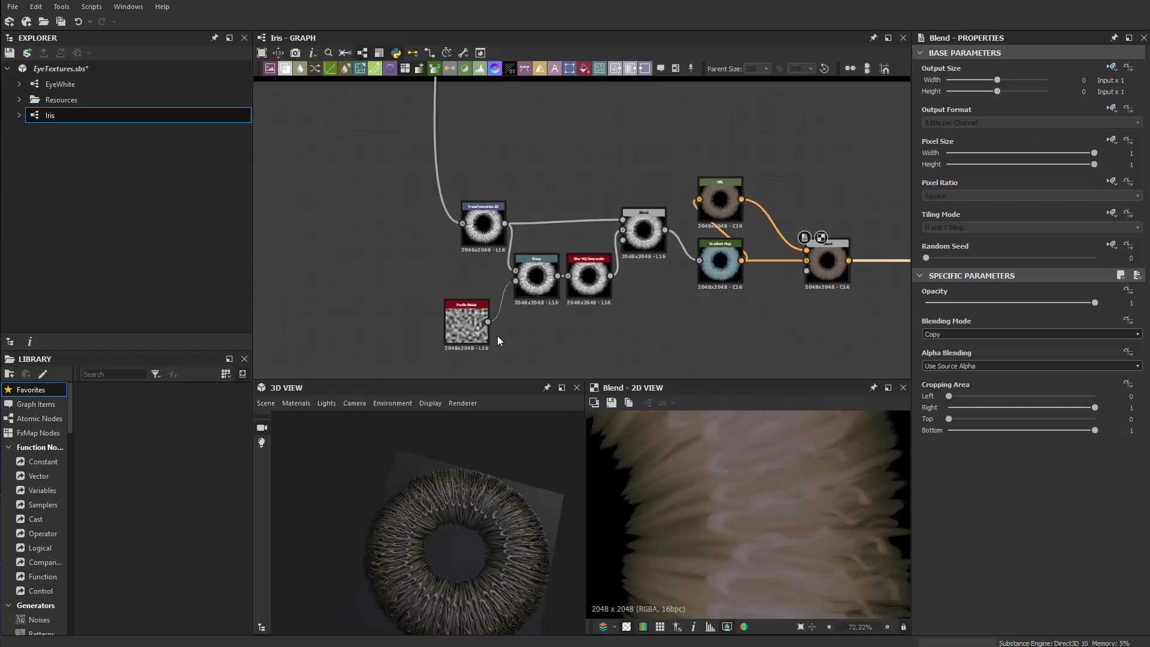
left_click_drag(488, 322, 808, 271)
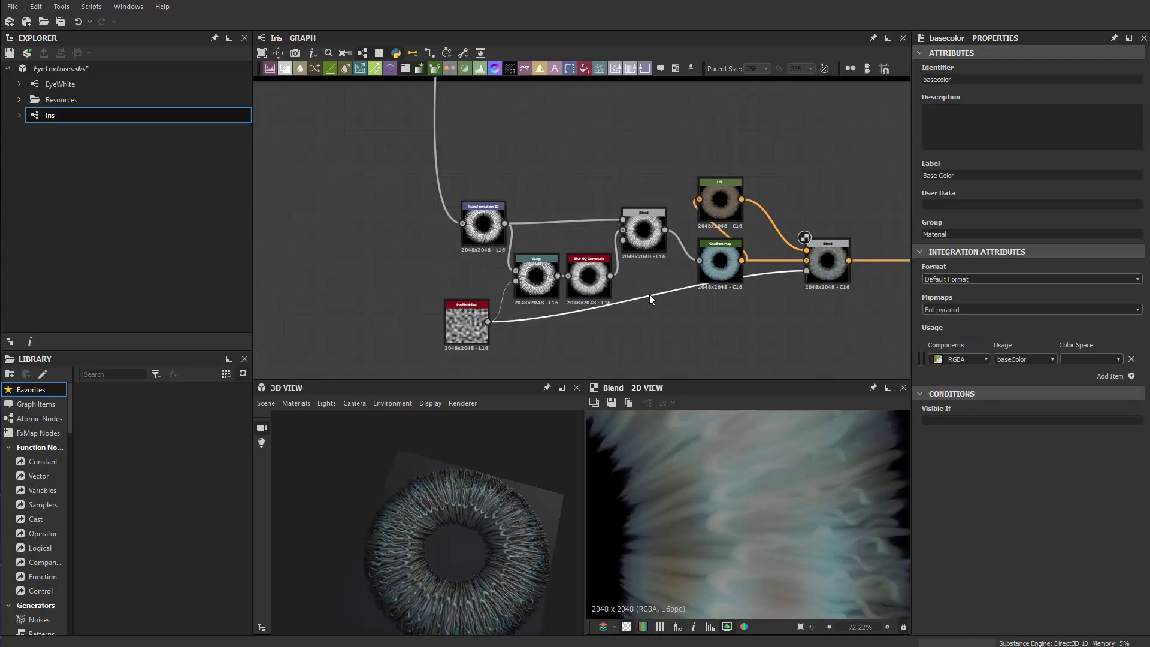
Add a dot node on the link from Perlin Noise to the colour Blend's Opacity input, level with the Perlin Noise output.
scroll(655, 295, "up", 2)
scroll(656, 295, "down", 2)
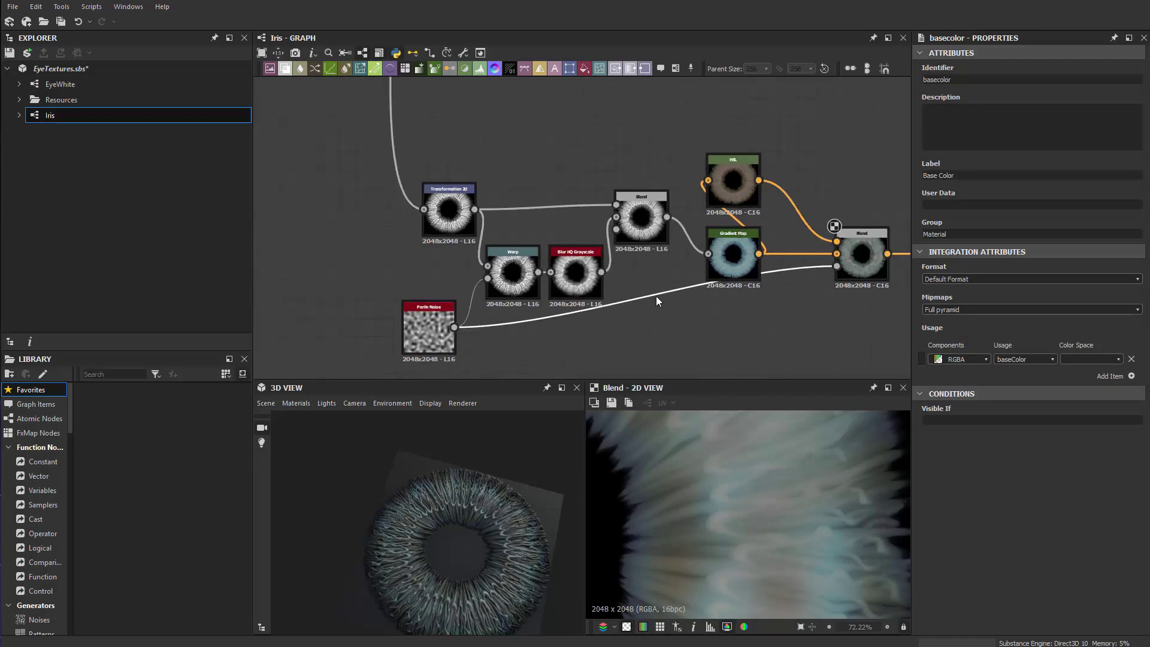
scroll(652, 296, "up", 1)
key("space")
left_click(614, 308)
left_click(429, 326)
key("alt")
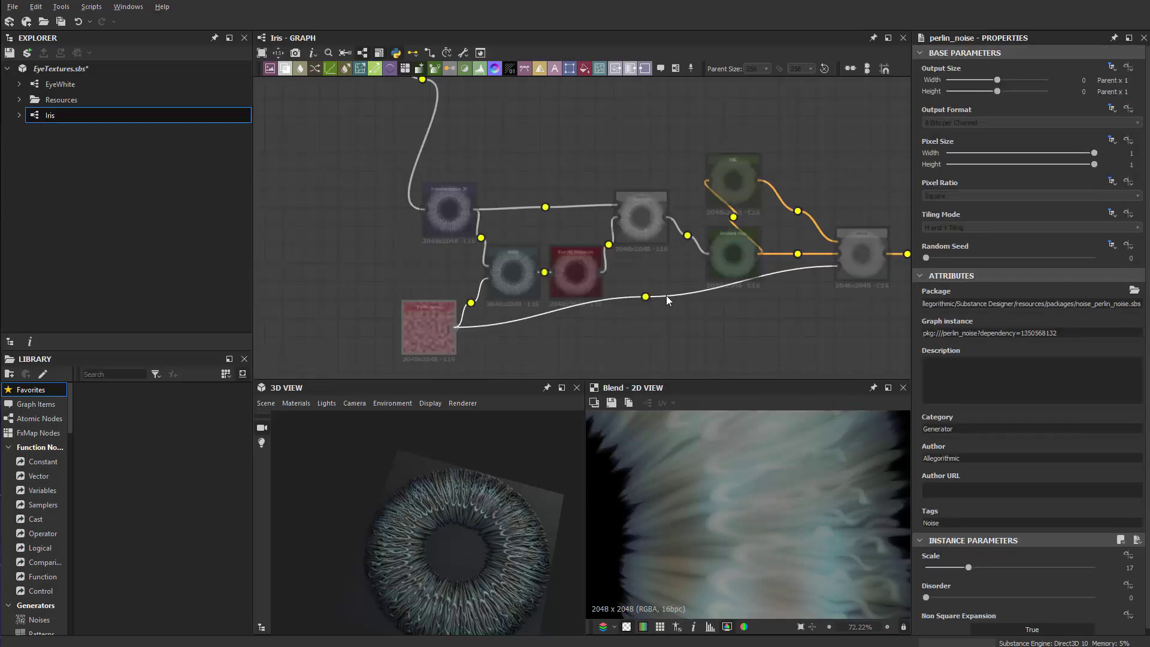
left_click_drag(646, 298, 765, 330, "alt")
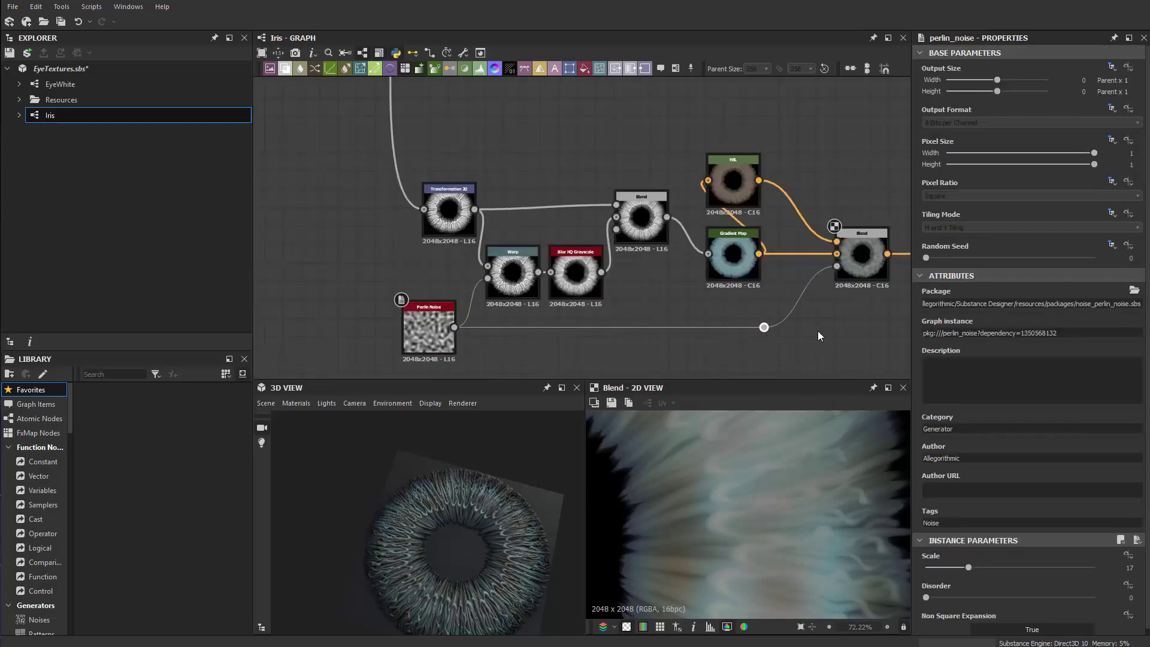
Examine the noise-masked blue and brown mix on the iris in the 3D and 2D previews.
middle_click_drag(752, 328, 590, 327)
scroll(648, 339, "up", 2)
scroll(454, 556, "down", 3)
scroll(479, 555, "up", 7)
scroll(488, 530, "down", 3)
left_click_drag(488, 530, 570, 394)
scroll(629, 317, "up", 2)
middle_click_drag(629, 317, 561, 314)
scroll(427, 523, "down", 3)
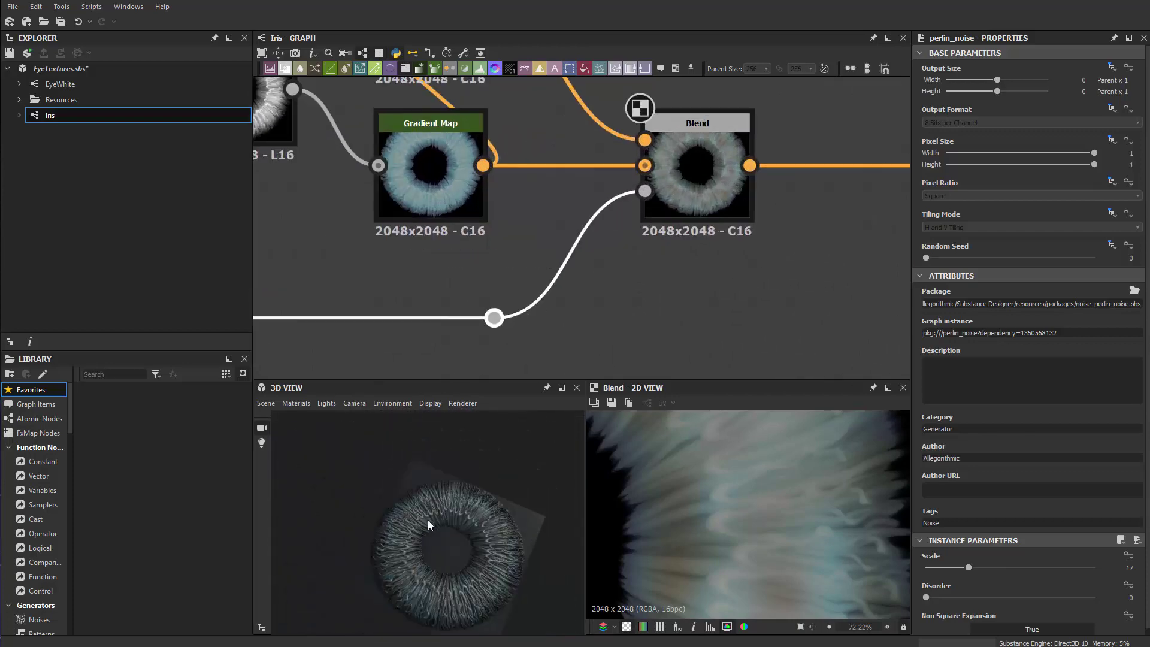
left_click_drag(428, 522, 742, 494)
scroll(742, 500, "down", 5)
scroll(744, 497, "up", 6)
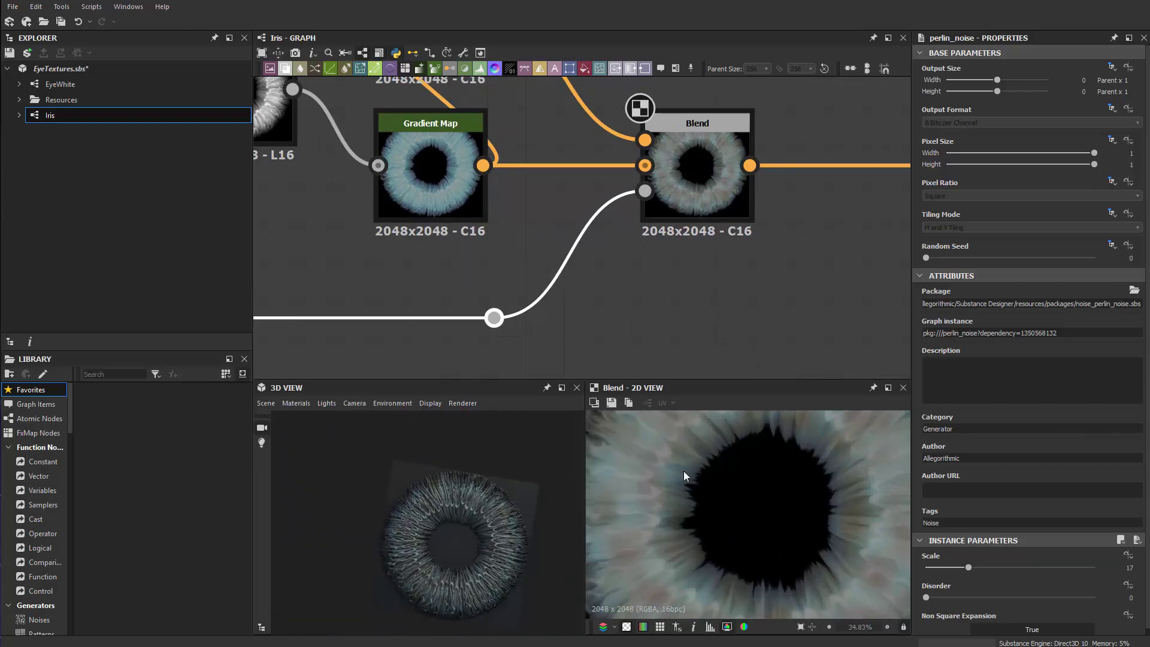
middle_click_drag(683, 471, 647, 558)
scroll(551, 272, "up", 1)
Insert a Curve node below Gradient Map on the Perlin Noise mask link and bend its curve down to 0.19 at 0.62.
middle_click_drag(538, 343, 849, 293)
middle_click_drag(641, 290, 699, 279)
scroll(699, 279, "down", 3)
scroll(467, 533, "up", 4)
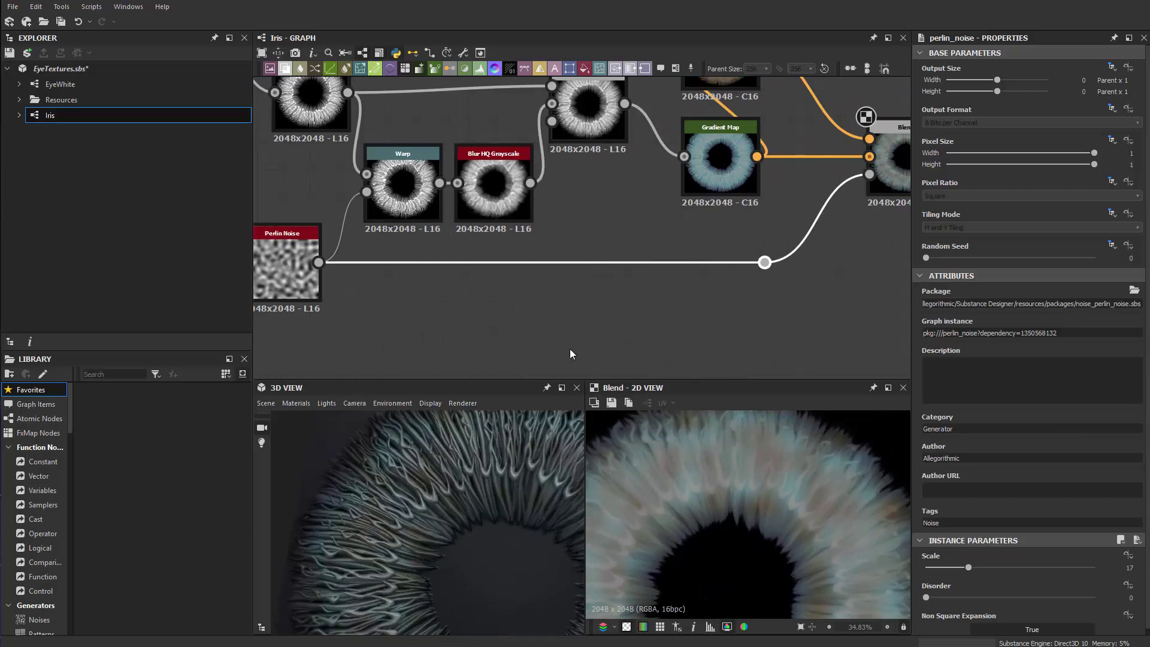
scroll(624, 231, "up", 1)
key("space")
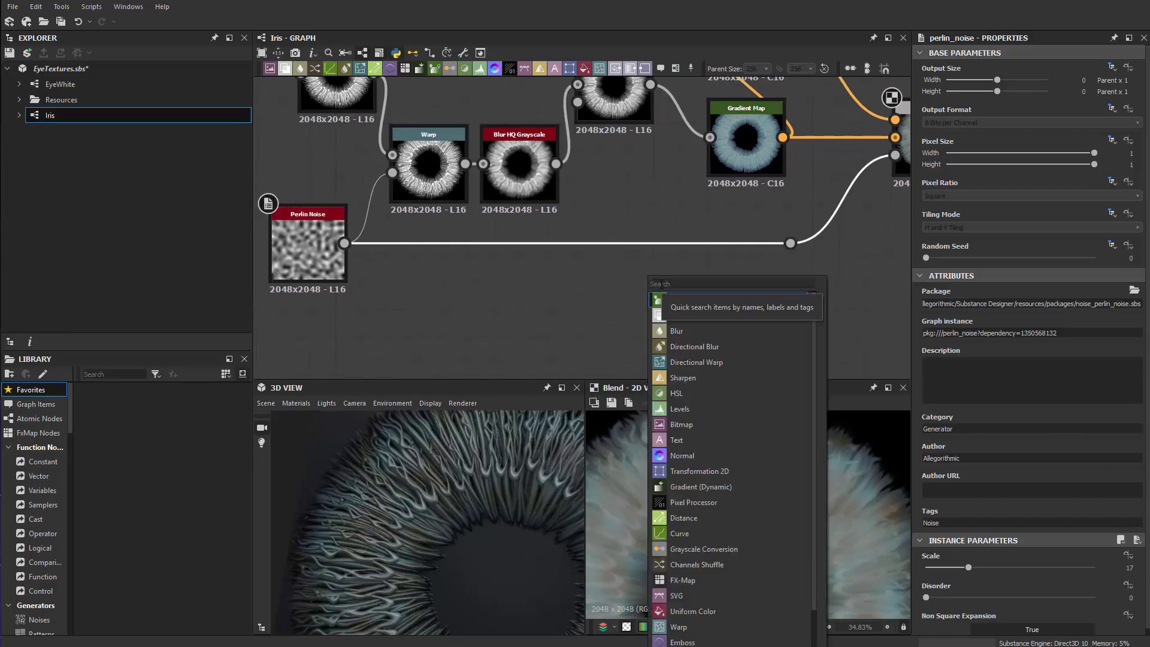
type("c")
left_click(670, 303)
left_click_drag(622, 200, 747, 258)
left_click_drag(1034, 440, 1063, 493)
Inspect the curve-adjusted mask on the 3D iris and preview the colour Blend's output in 2D.
scroll(466, 551, "down", 3)
scroll(508, 527, "up", 3)
left_click_drag(508, 527, 446, 546)
middle_click_drag(675, 323, 495, 381)
scroll(381, 529, "up", 3)
scroll(398, 531, "down", 5)
mouse_move(415, 533)
left_mouse_down()
mouse_move(408, 551)
mouse_move(398, 526)
mouse_move(431, 535)
left_mouse_up()
scroll(437, 521, "down", 2)
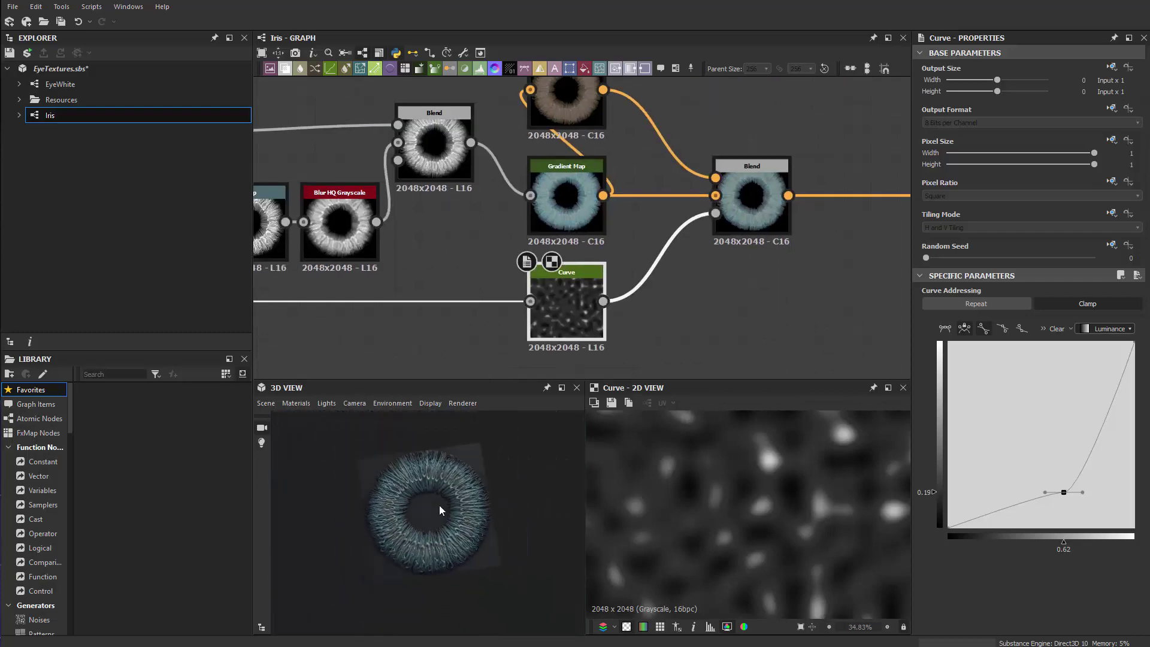
middle_click_drag(755, 305, 572, 343)
scroll(575, 321, "up", 2)
left_click(584, 221)
double_click(583, 223)
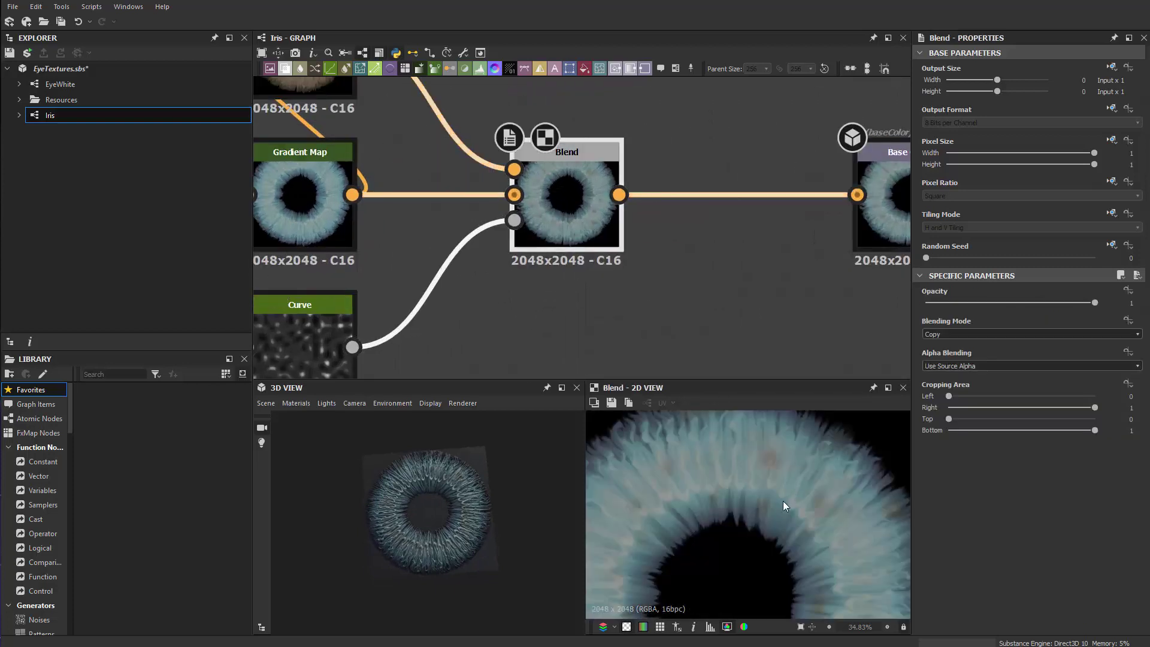
scroll(773, 516, "down", 2)
scroll(774, 516, "up", 2)
middle_click_drag(774, 516, 738, 507)
scroll(742, 515, "up", 2)
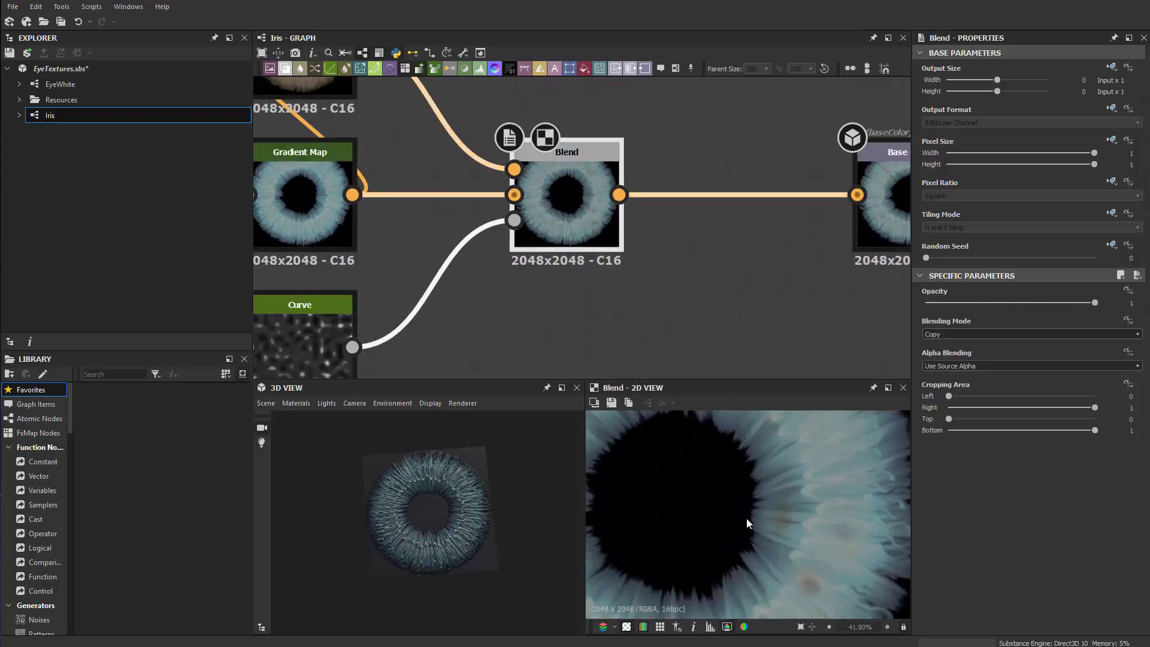
Insert a Warp node between Curve and the colour Blend's Opacity input.
middle_click_drag(539, 327, 667, 325)
scroll(668, 305, "down", 2)
left_click(546, 319)
scroll(574, 310, "up", 2)
key("space")
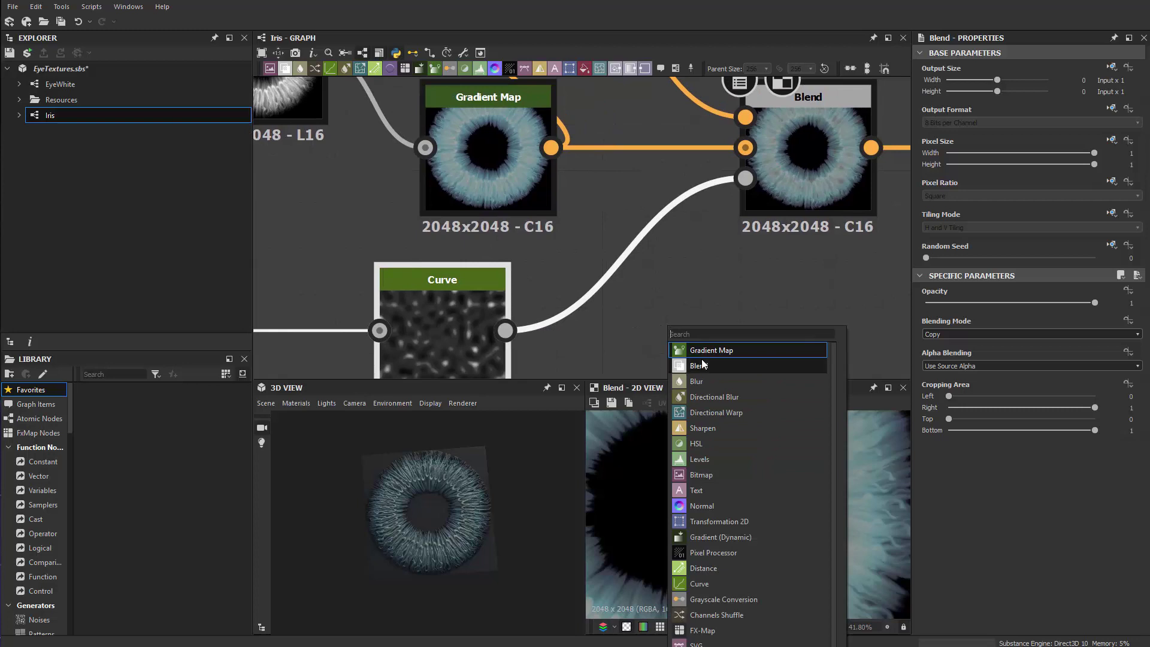
type("warp")
key("Return")
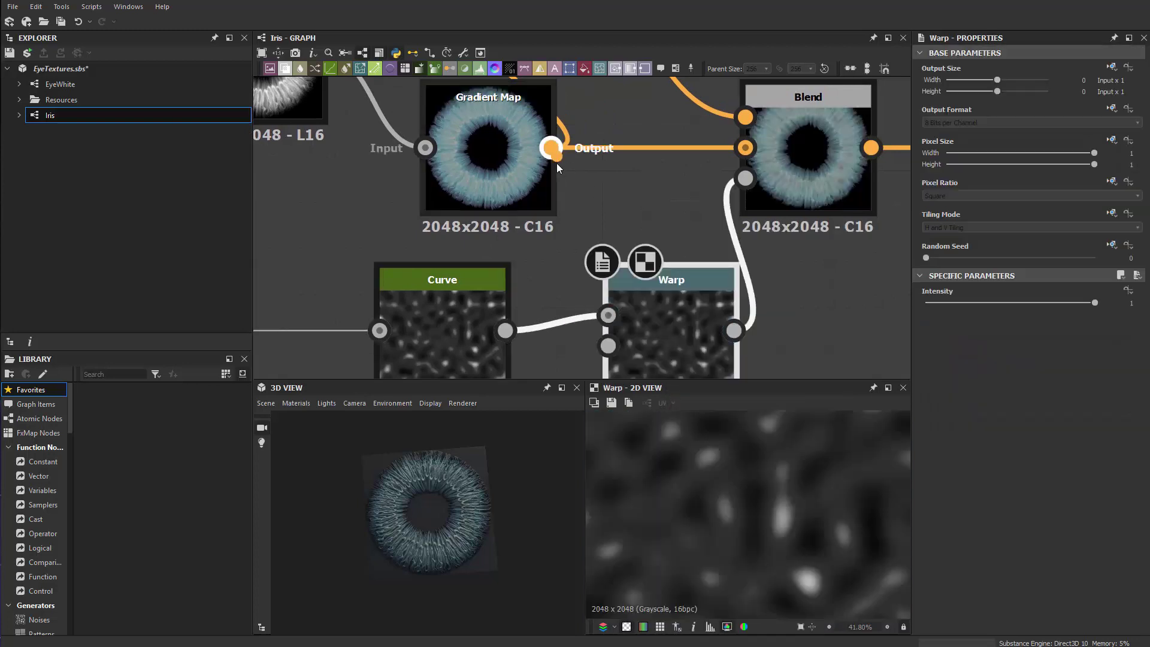
Connect the grayscale iris Blend's output to the Warp node's second input and set the Warp intensity to 0.18.
scroll(564, 245, "down", 2)
left_click_drag(431, 128, 597, 295)
scroll(641, 291, "up", 1)
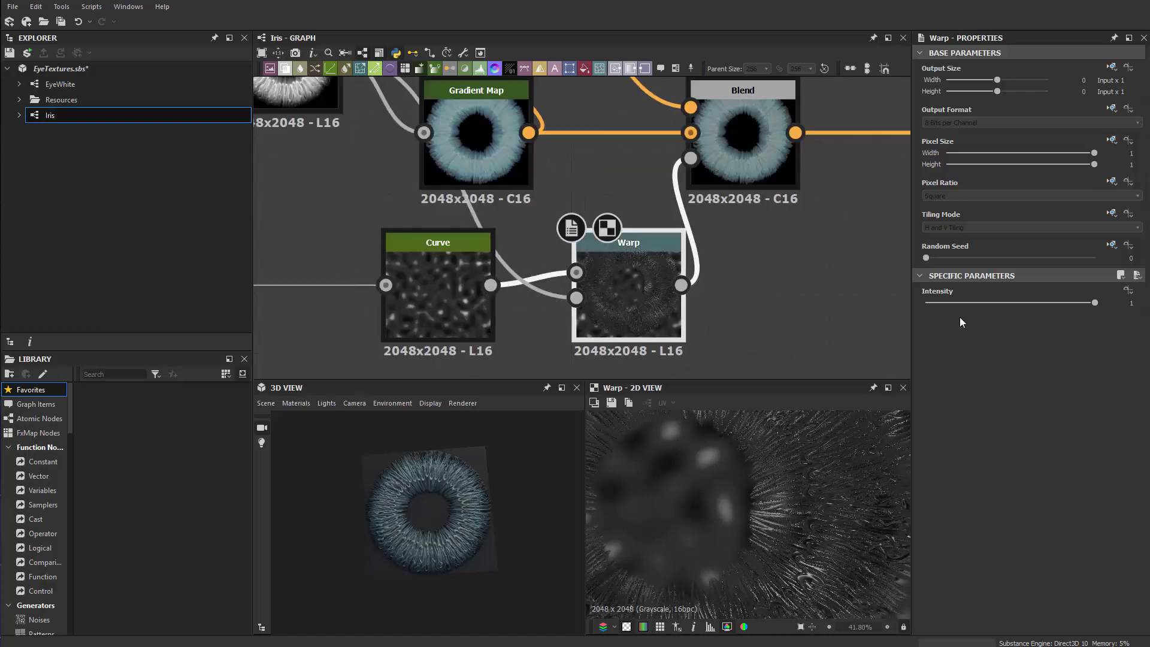
left_click_drag(938, 302, 957, 302)
scroll(819, 547, "up", 5)
scroll(450, 293, "up", 4)
scroll(802, 317, "up", 1)
scroll(772, 558, "down", 8)
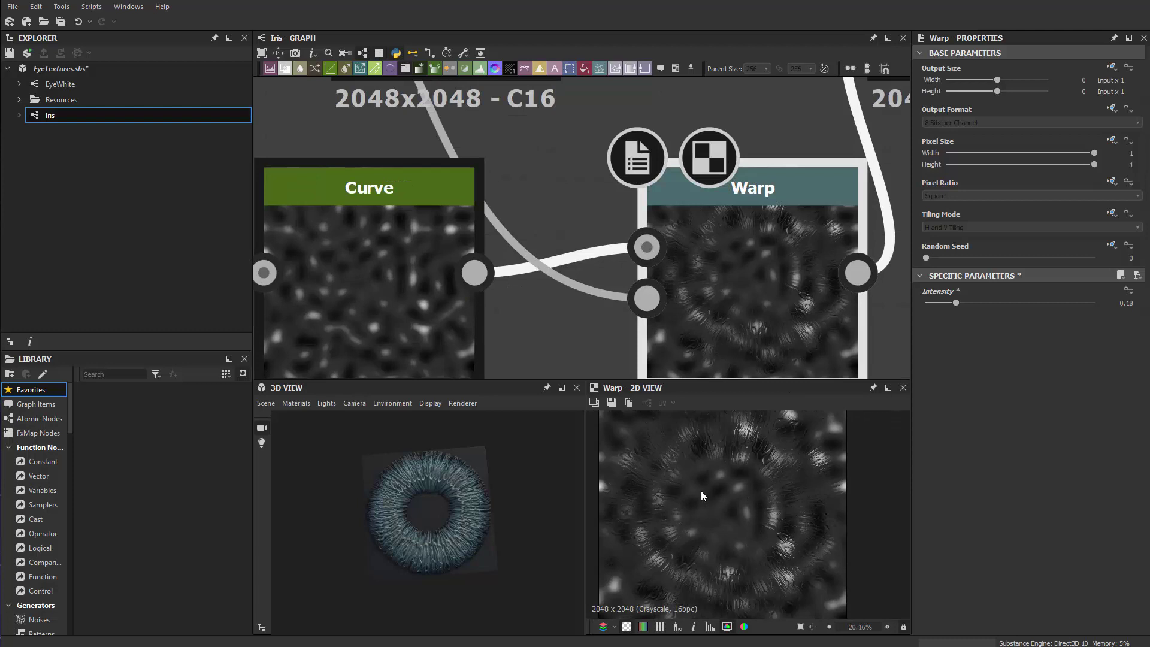
Preview the colour Blend's output in 2D and examine how the warped mask distributes the brown patches.
middle_click_drag(388, 214, 407, 311)
scroll(406, 311, "down", 2)
middle_click_drag(428, 252, 629, 366)
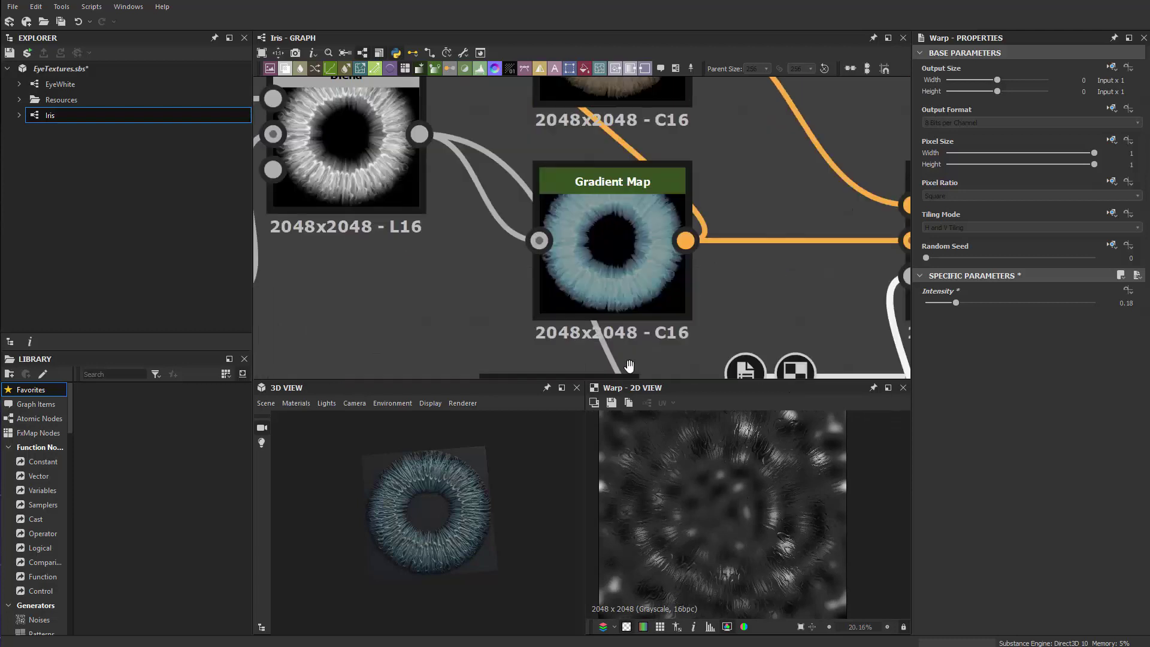
middle_click_drag(381, 196, 515, 258)
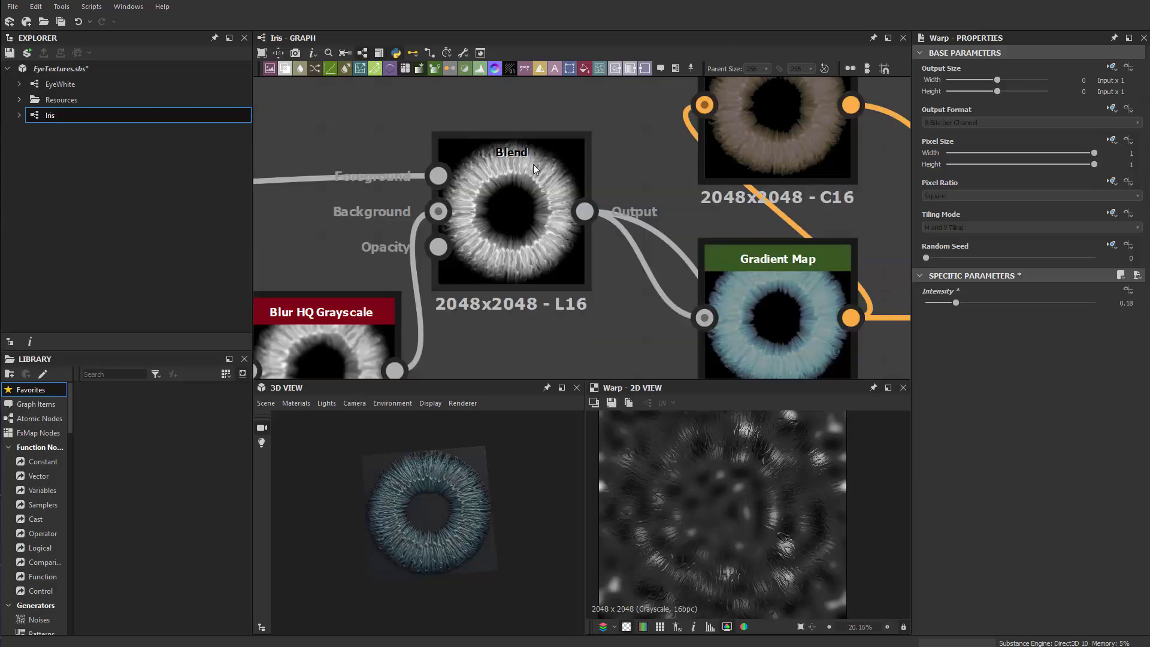
scroll(529, 204, "up", 2)
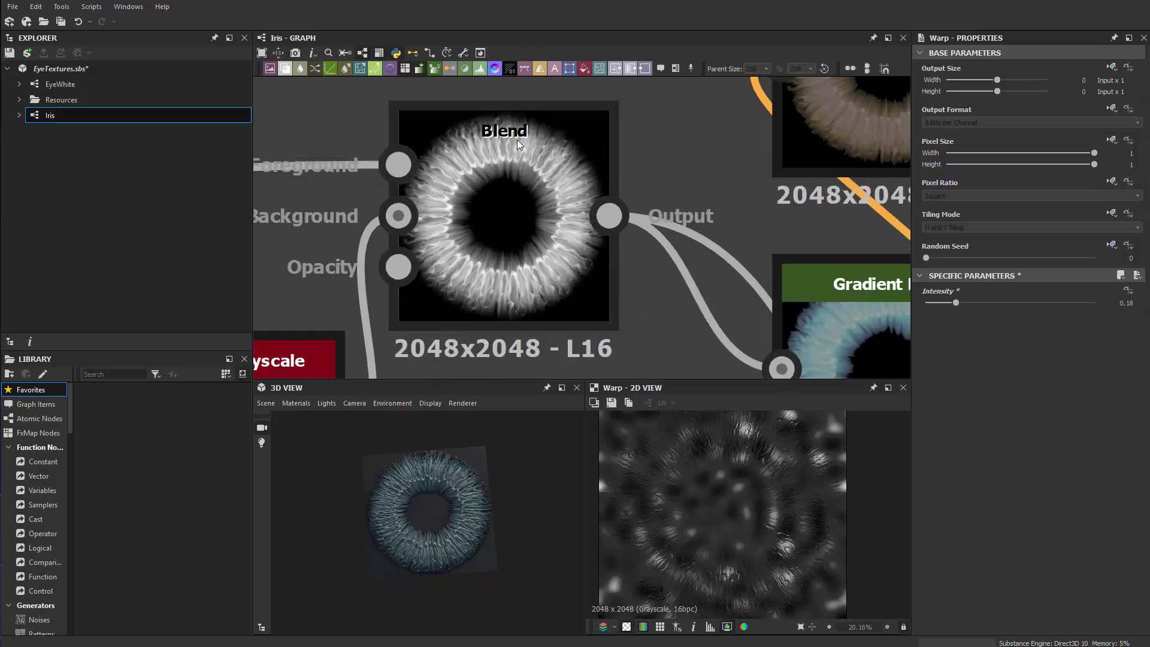
scroll(565, 224, "down", 5)
middle_click_drag(647, 264, 397, 155)
scroll(572, 171, "up", 5)
left_click(658, 171)
double_click(658, 170)
scroll(742, 473, "up", 8)
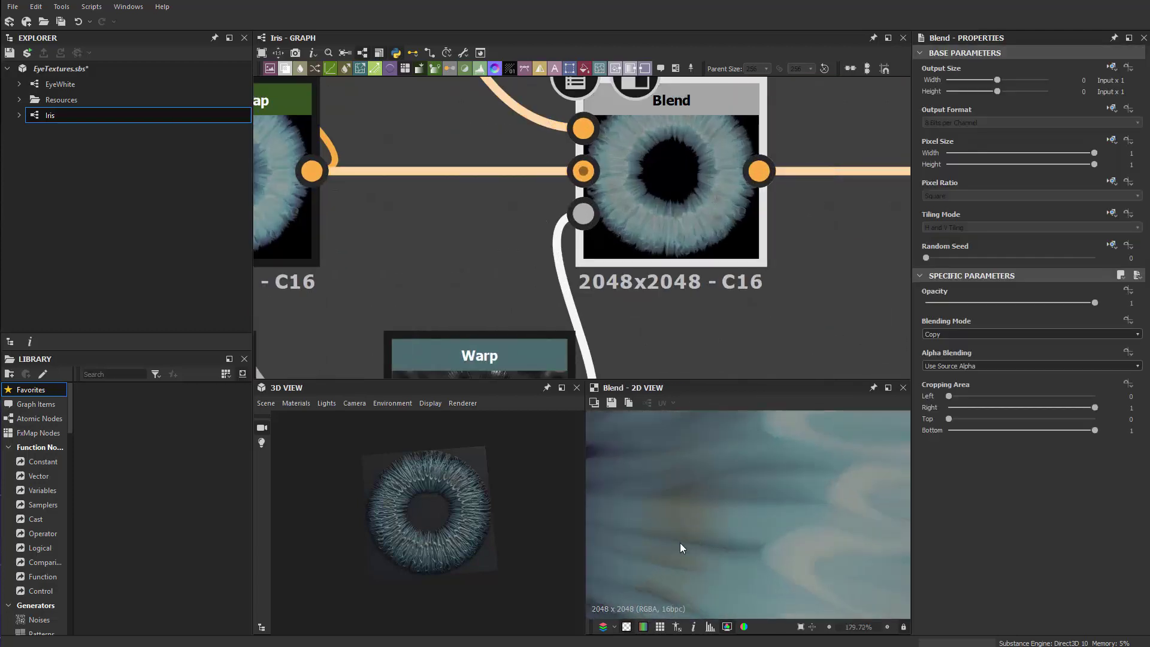
scroll(698, 529, "down", 10)
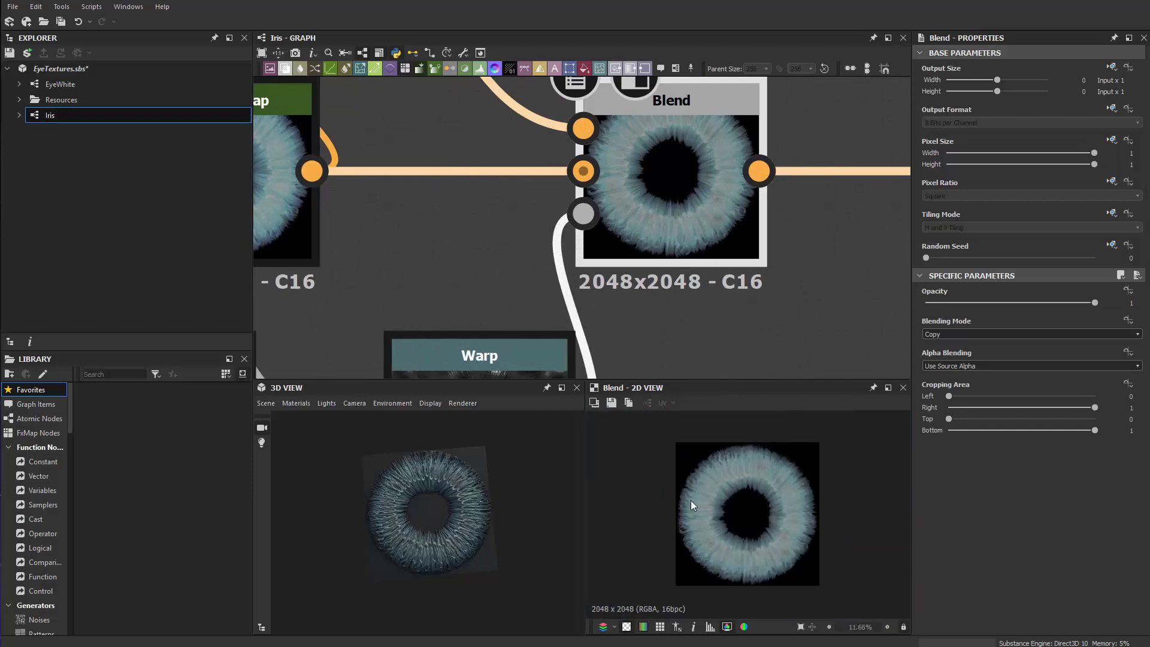
scroll(734, 493, "up", 2)
Move the HSL node to between Gradient Map and the colour Blend, above their link, and set its lightness to 0.37.
middle_click_drag(646, 278, 557, 290)
middle_click_drag(483, 271, 795, 318)
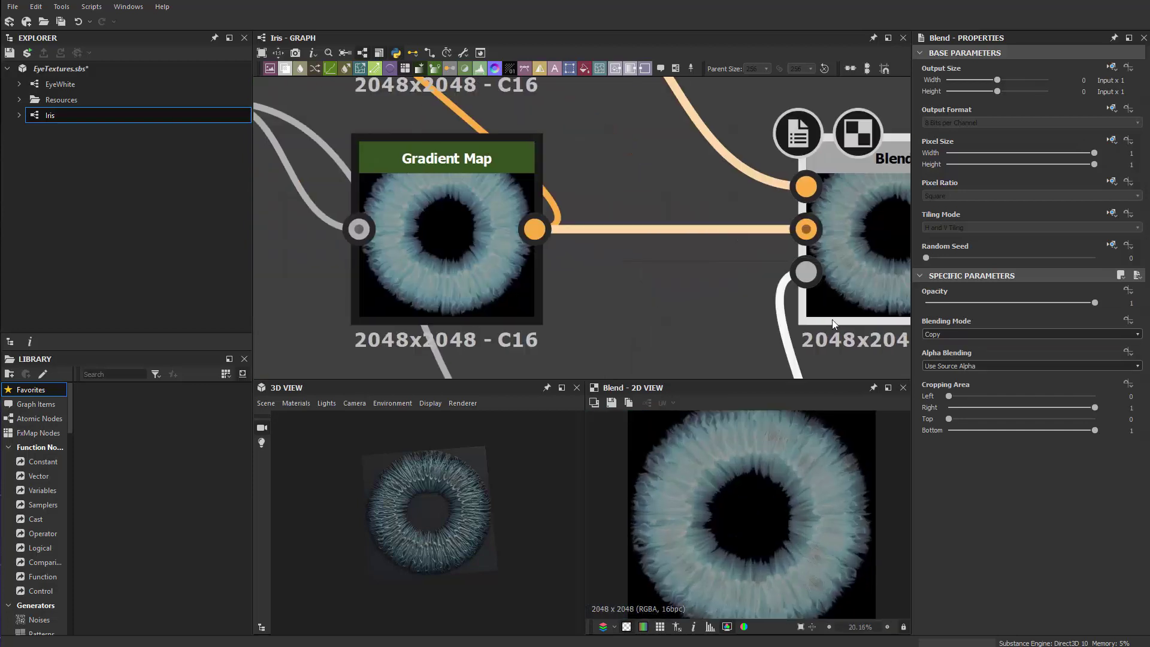
scroll(611, 302, "down", 3)
middle_click_drag(611, 303, 617, 377)
left_click_drag(587, 214, 702, 198)
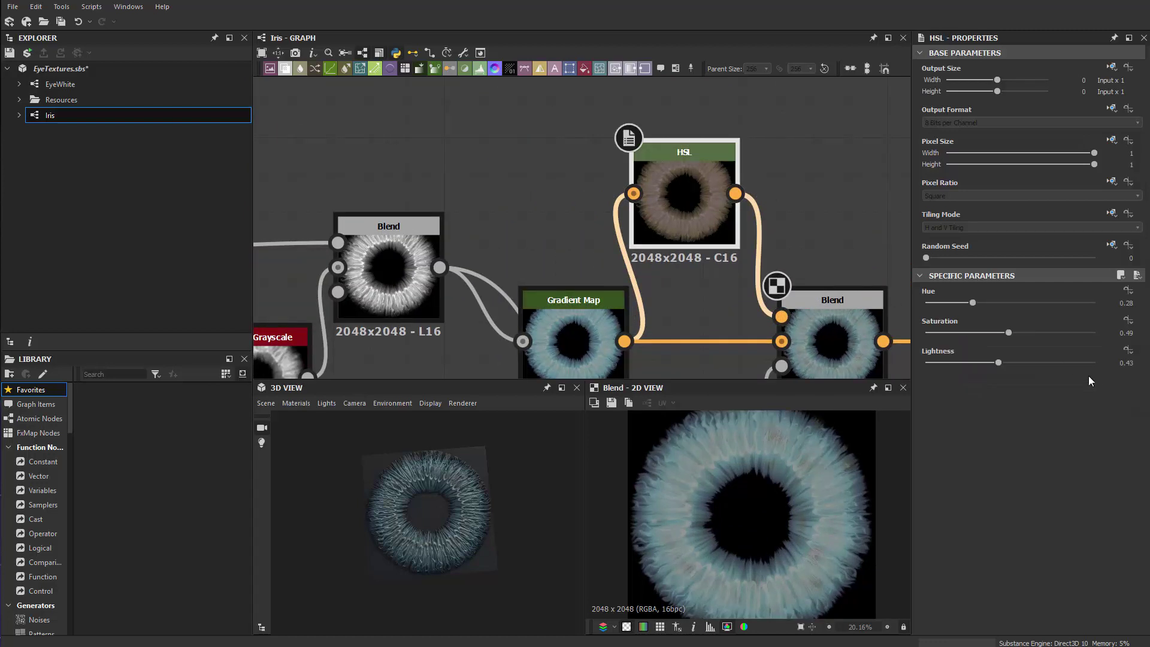
mouse_move(998, 363)
left_mouse_down()
mouse_move(976, 363)
mouse_move(988, 362)
left_mouse_up()
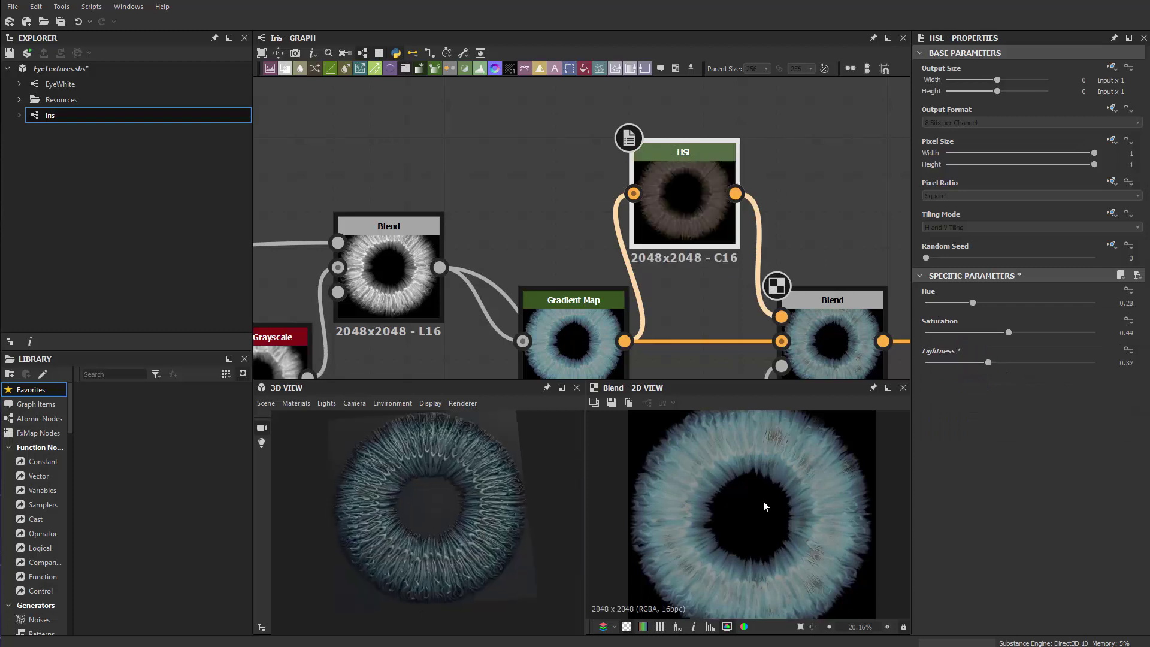
scroll(778, 522, "up", 4)
scroll(778, 522, "down", 4)
scroll(770, 517, "up", 3)
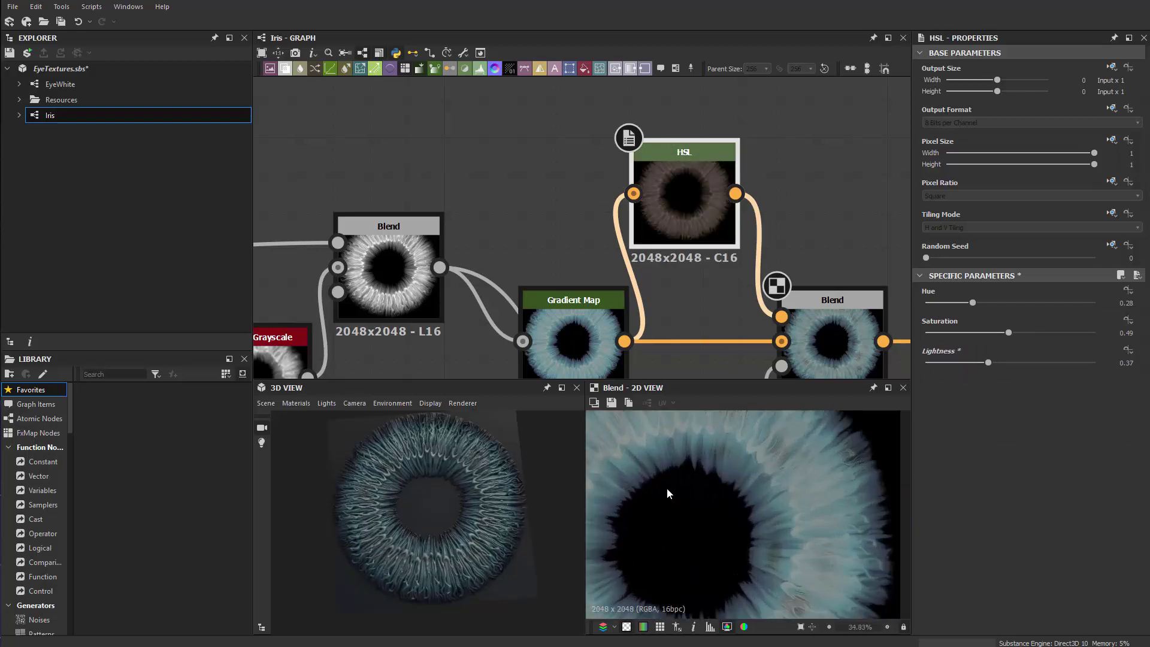
middle_click_drag(667, 487, 741, 426)
scroll(742, 426, "up", 5)
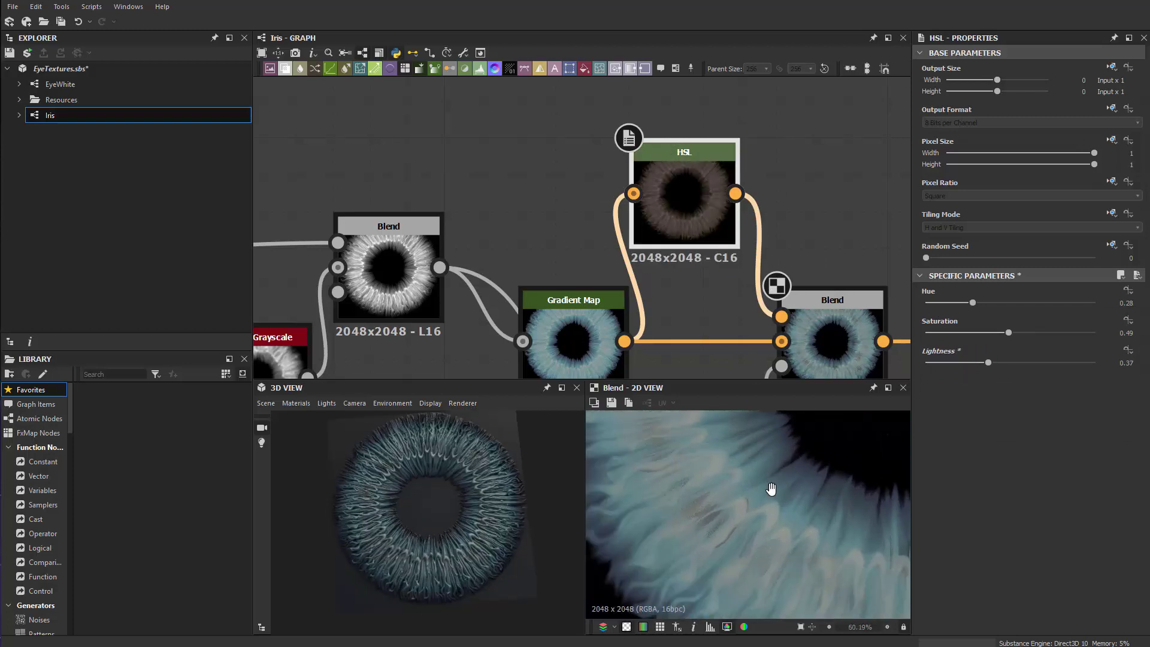
Set the intensity of the Warp node that follows Curve to 0.22.
middle_click_drag(688, 320, 631, 131)
scroll(632, 300, "up", 4)
scroll(695, 305, "down", 2)
scroll(628, 282, "down", 3)
scroll(647, 341, "up", 4)
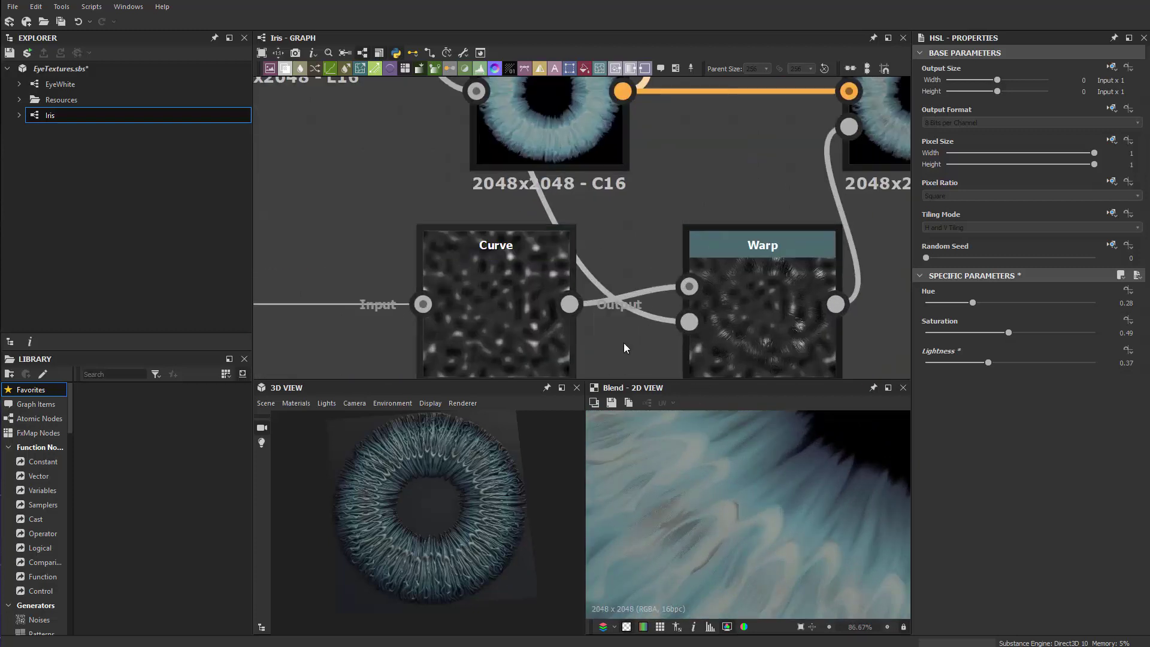
left_click(767, 340)
left_click_drag(955, 304, 964, 303)
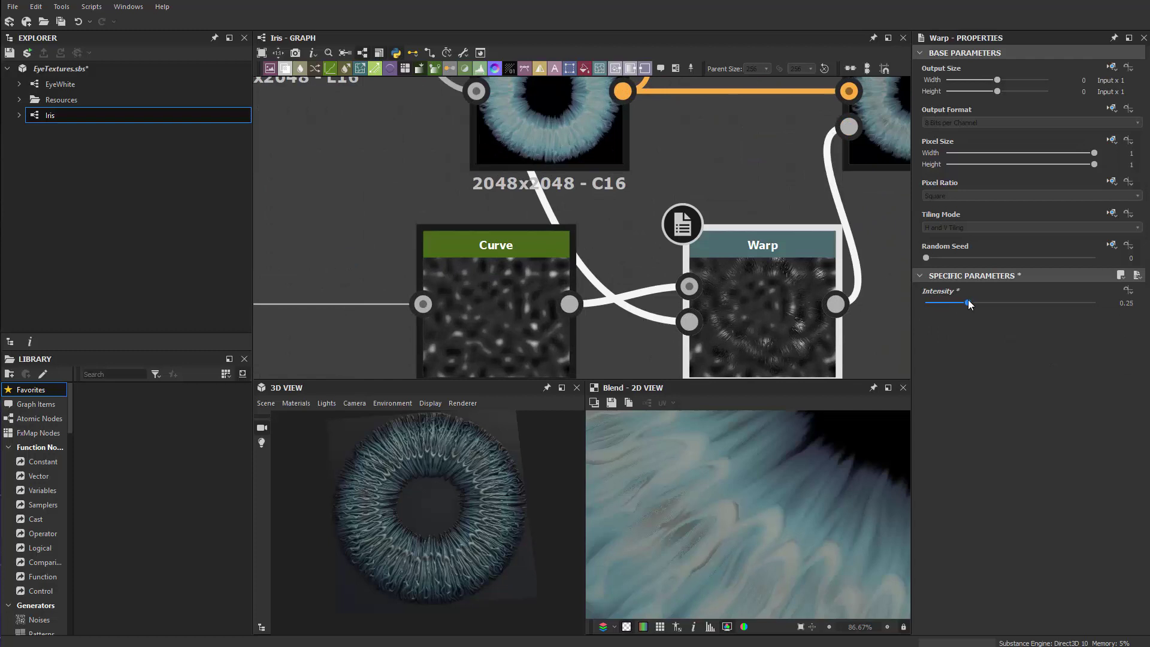
Move the colour Blend node closer to Base Color and select its mask link from Warp.
scroll(715, 282, "down", 2)
middle_click_drag(715, 282, 573, 297)
left_click_drag(722, 193, 870, 194)
left_click(739, 245)
Insert a Blur HQ Grayscale node between Warp and the colour Blend's Opacity input and align it beside Warp.
key("space")
type("blur")
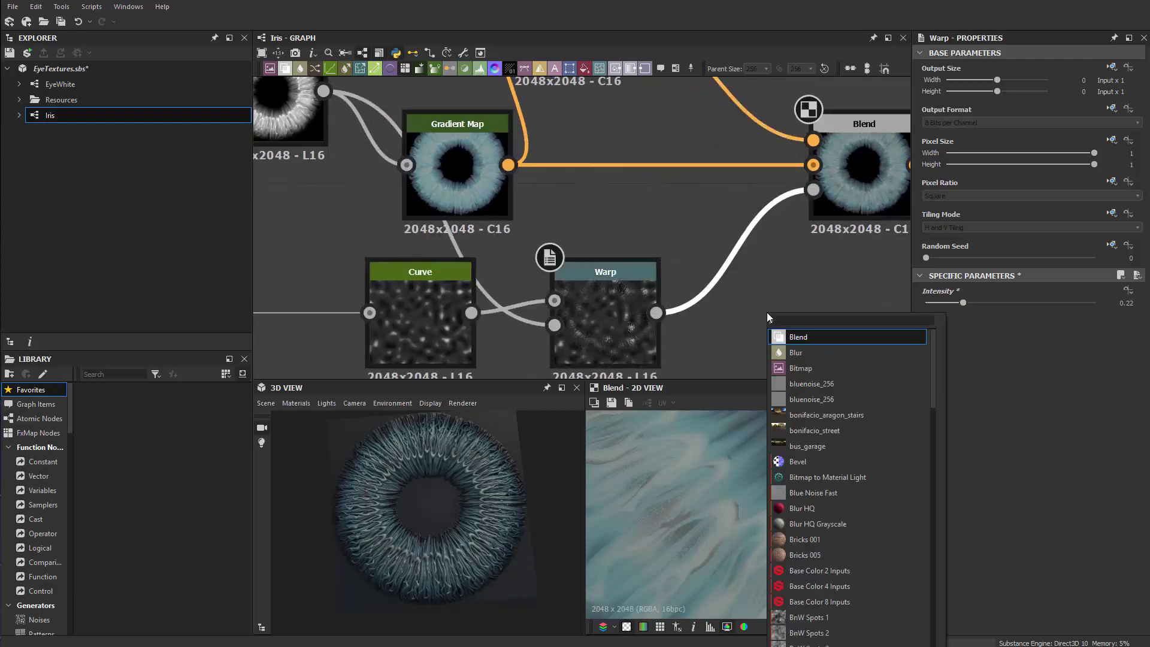
key("Down")
key("Down")
key("Down")
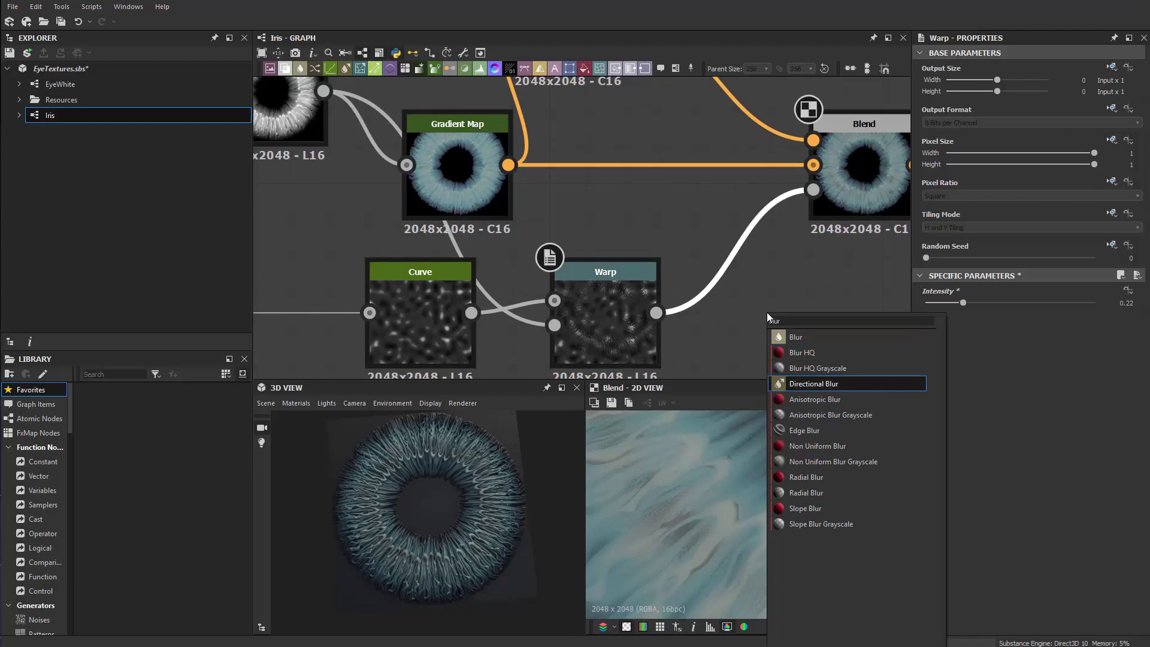
key("Up")
key("Return")
left_click_drag(735, 269, 753, 343)
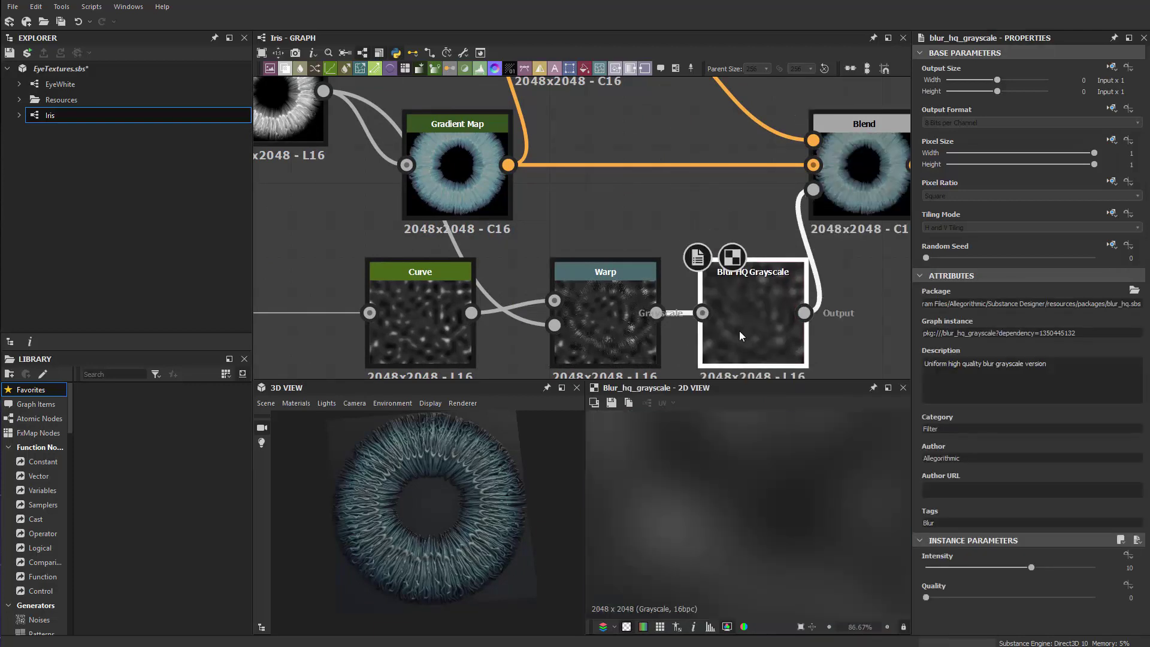
Set the mask's Blur HQ Grayscale intensity to 0.28 and check the softened mask.
left_click_drag(958, 566, 930, 569)
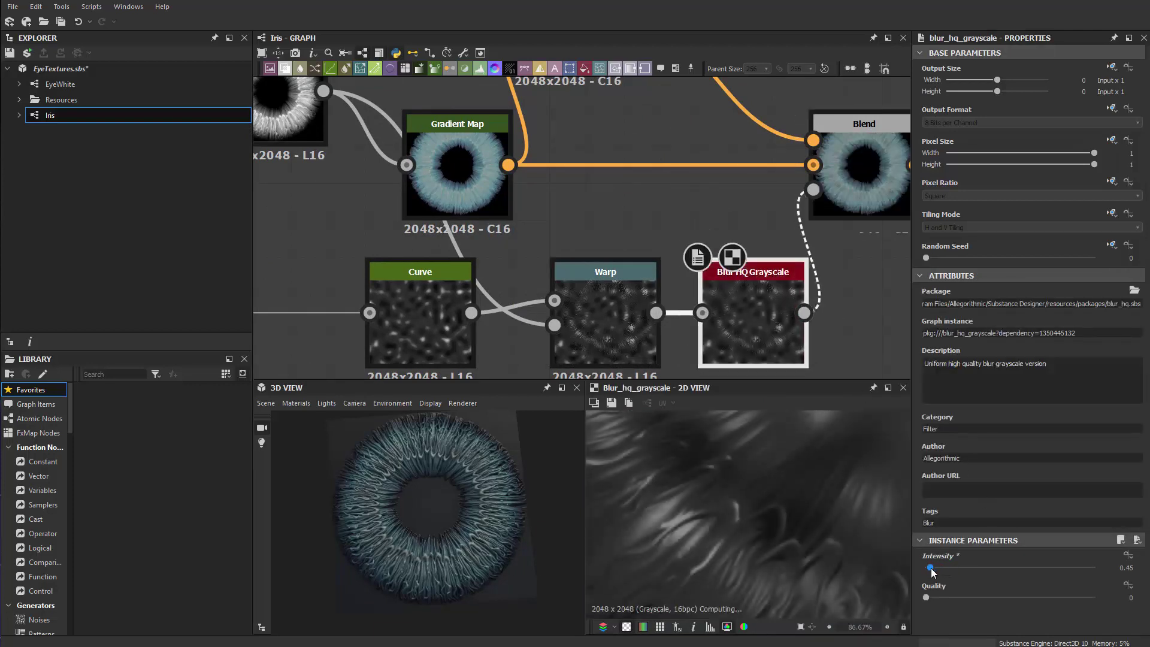
scroll(796, 524, "down", 8)
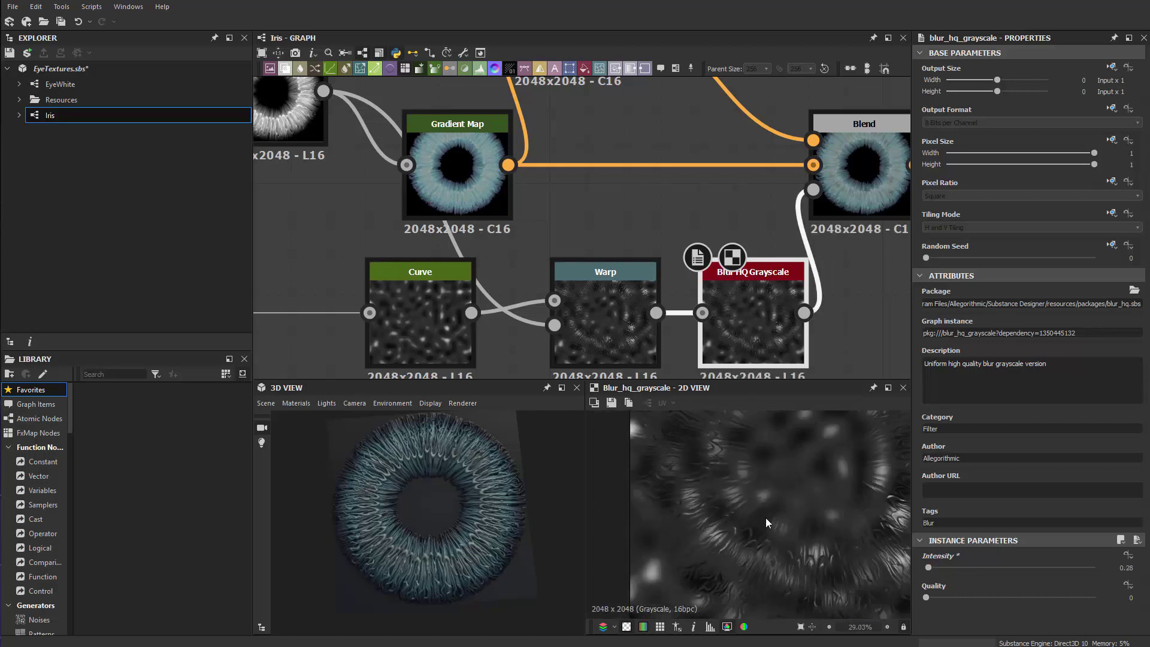
scroll(743, 512, "up", 6)
scroll(767, 510, "down", 3)
middle_click_drag(768, 510, 737, 544)
scroll(702, 486, "up", 10)
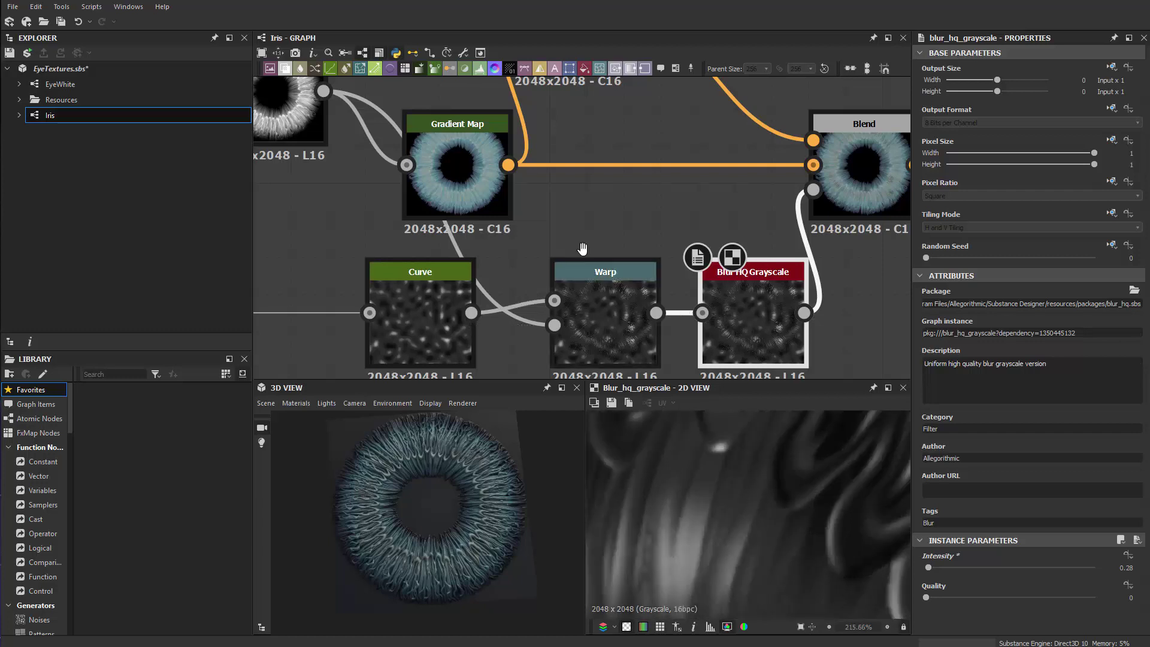
Preview the colour Blend's output in 2D and inspect the iris colouring with the blurred mask.
middle_click_drag(624, 216, 328, 319)
scroll(599, 285, "up", 1)
double_click(599, 285)
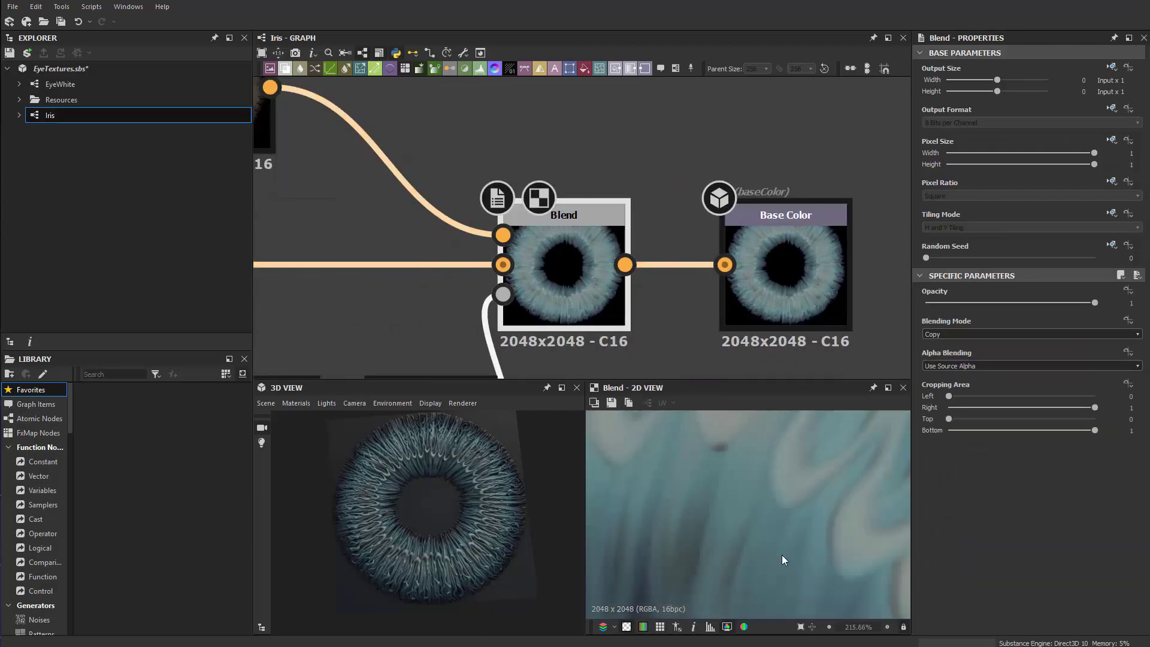
scroll(771, 552, "down", 3)
scroll(757, 552, "up", 2)
scroll(755, 515, "down", 7)
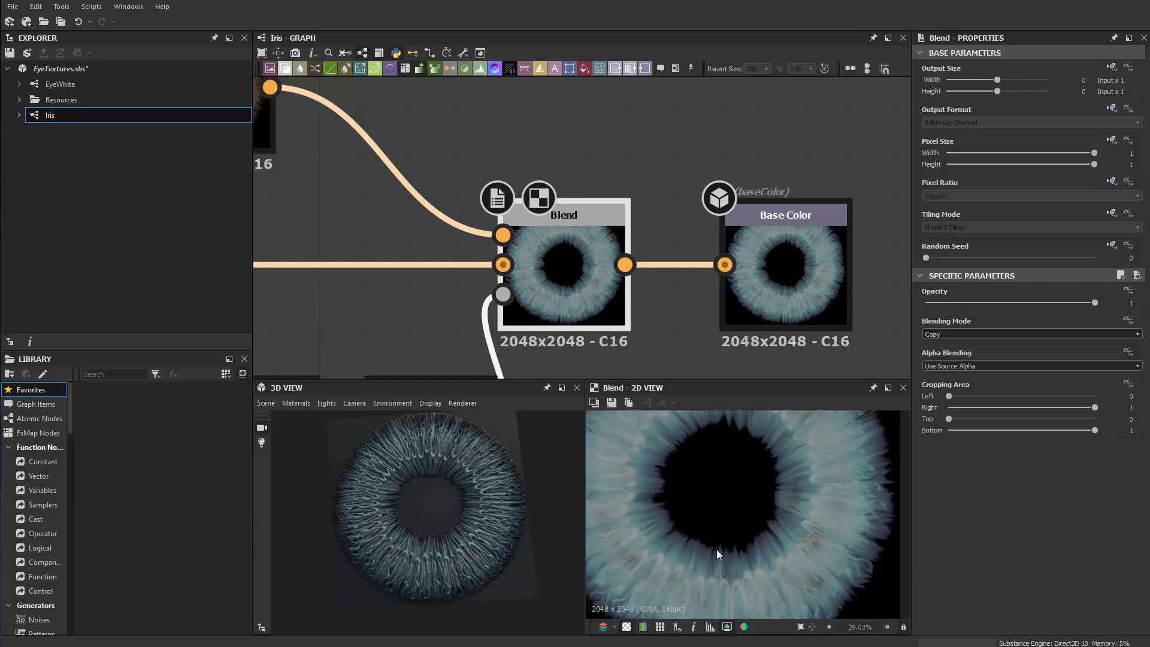
scroll(662, 340, "down", 4)
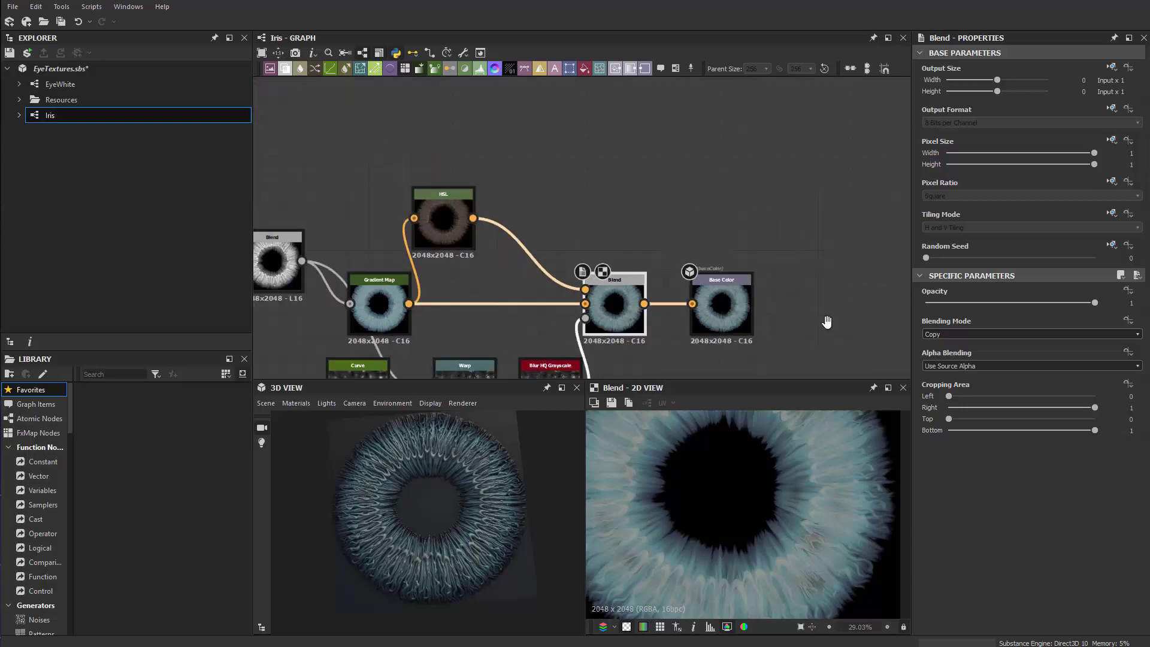
Move the Base Color output farther from the colour Blend and preview it in the 2D view.
scroll(728, 468, "down", 6)
scroll(704, 293, "up", 3)
left_click_drag(540, 266, 835, 258)
middle_click_drag(598, 304, 817, 286)
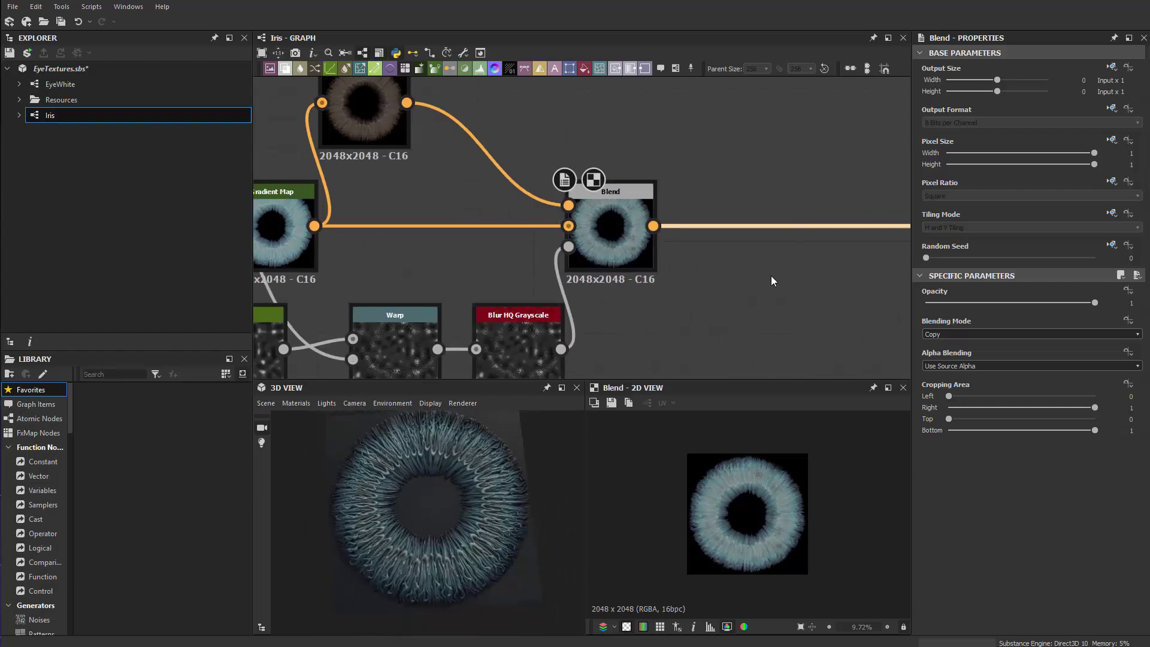
middle_click_drag(776, 278, 437, 347)
scroll(751, 329, "up", 1)
scroll(749, 325, "up", 2)
double_click(748, 321)
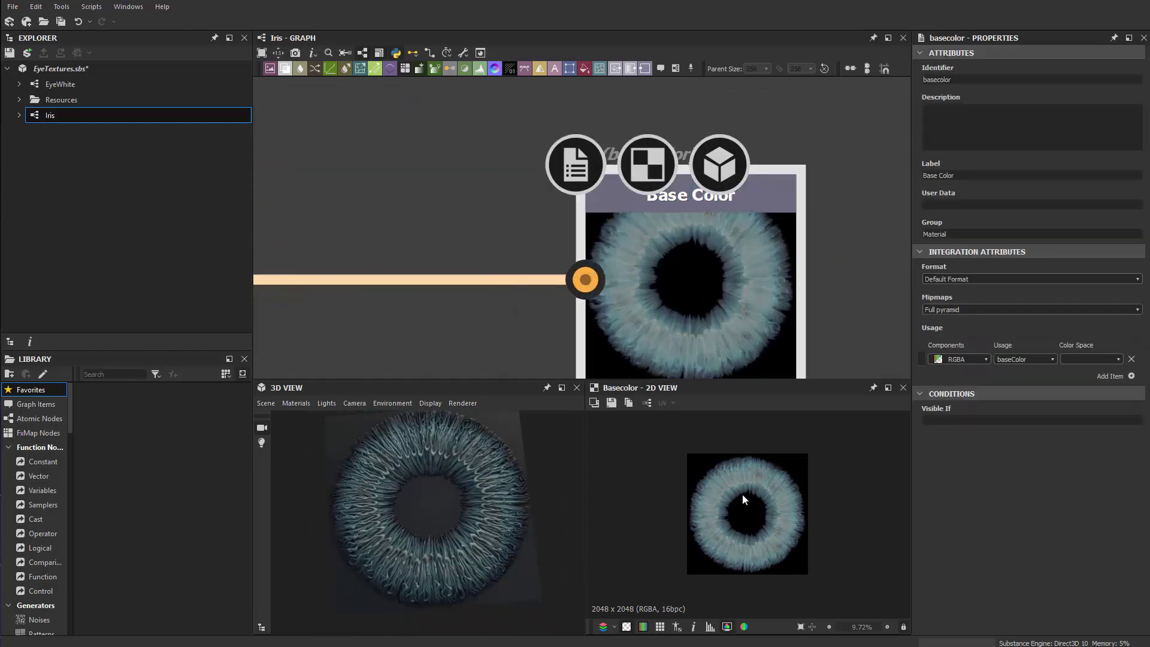
scroll(745, 517, "up", 4)
scroll(745, 519, "down", 4)
scroll(629, 278, "down", 5)
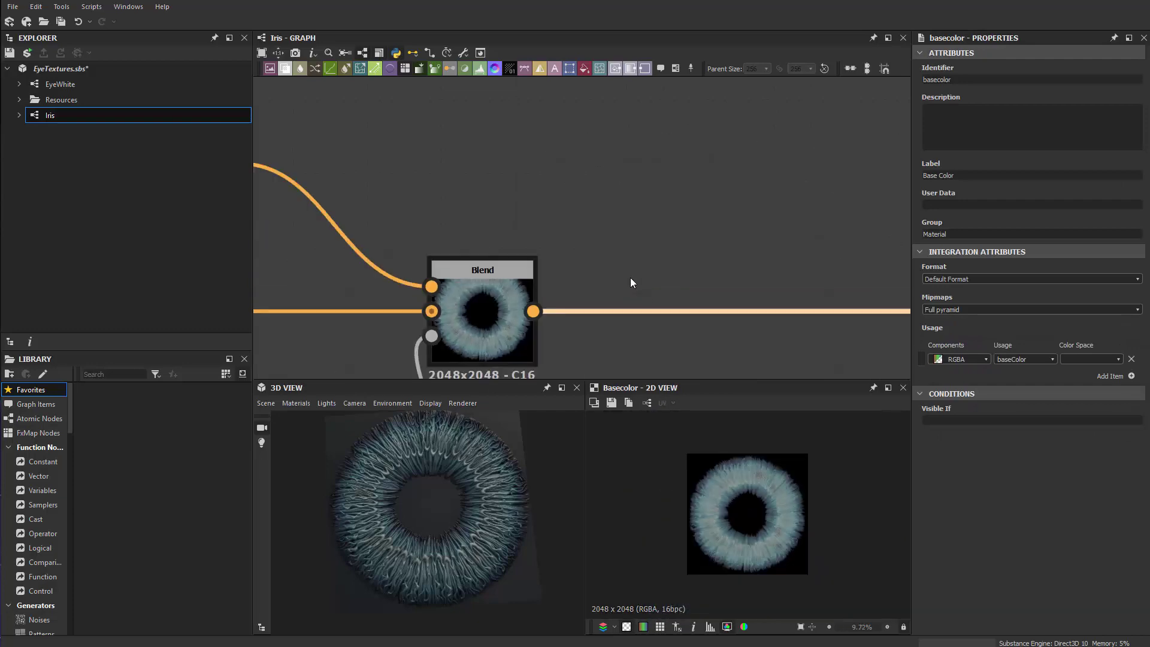
Shift the Gradient Map's dark blue key onto the black start of the gradient and check the result in 3D.
scroll(489, 479, "up", 4)
scroll(720, 237, "up", 7)
middle_click_drag(610, 311, 775, 239)
scroll(775, 239, "down", 5)
middle_click_drag(402, 274, 629, 336)
scroll(667, 209, "up", 3)
scroll(667, 209, "down", 4)
middle_click_drag(459, 289, 539, 253)
scroll(708, 225, "up", 3)
middle_click_drag(470, 269, 586, 375)
double_click(763, 333)
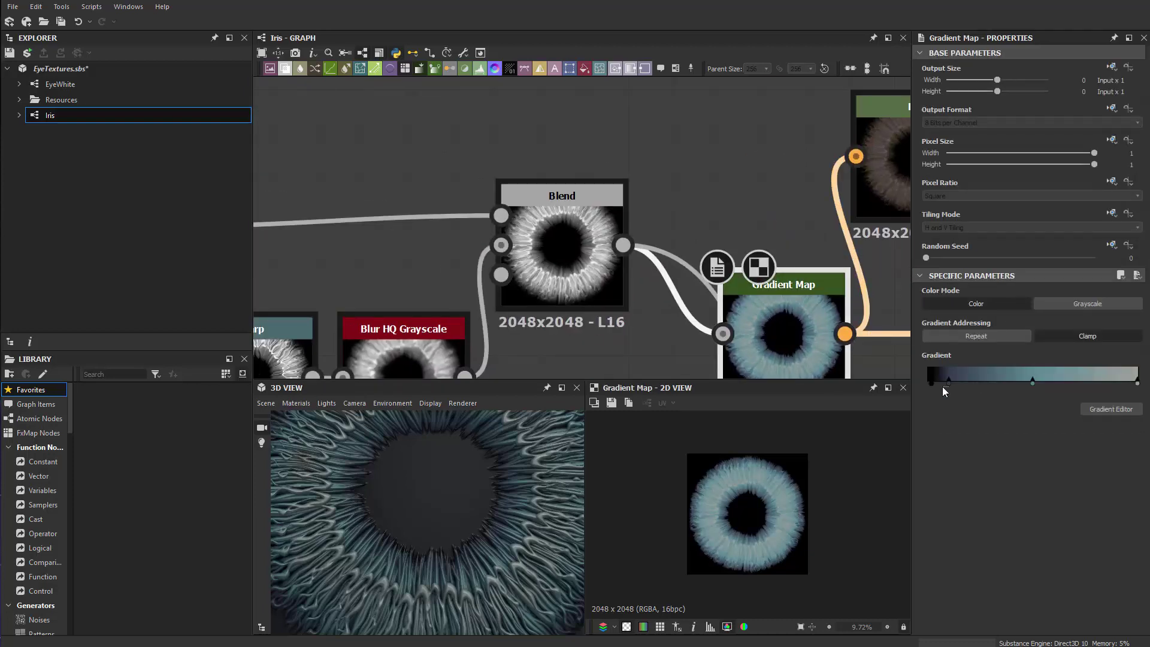
left_click_drag(952, 381, 929, 387)
left_click_drag(506, 506, 501, 476)
scroll(400, 484, "down", 4)
scroll(729, 269, "down", 5)
scroll(727, 266, "down", 1)
Set the grayscale Uniform Color node's Output Color to white (255) and check the iris in 3D.
middle_click_drag(791, 283, 457, 339)
scroll(670, 279, "down", 5)
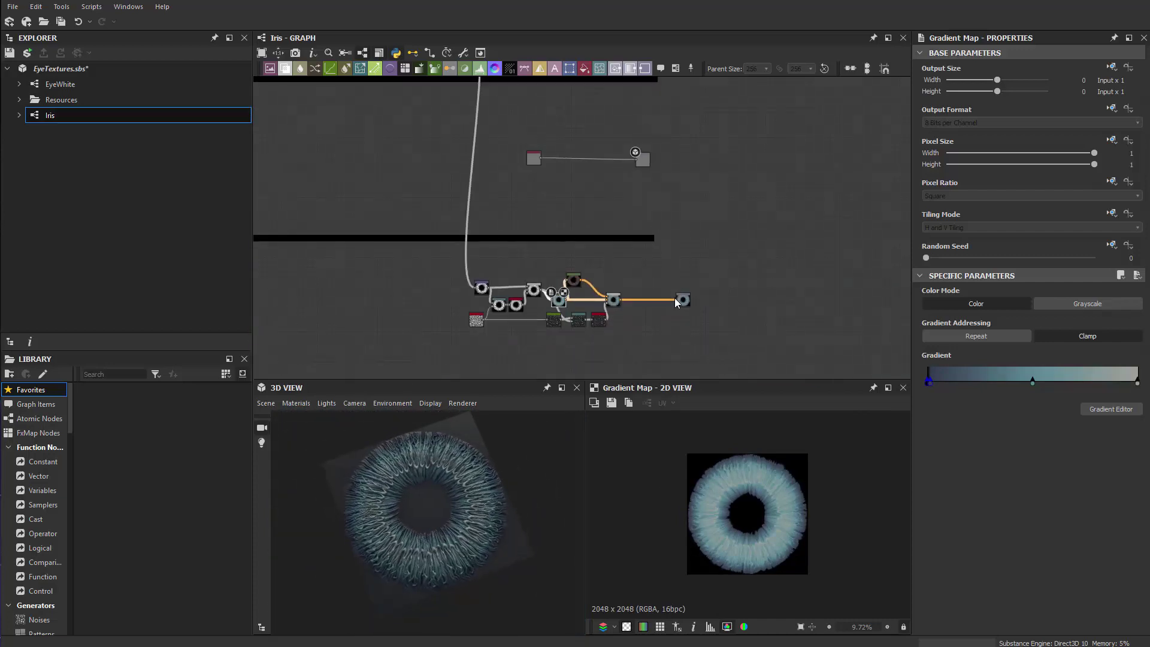
scroll(646, 311, "up", 4)
middle_click_drag(583, 143, 596, 371)
scroll(653, 254, "up", 6)
scroll(394, 266, "down", 4)
middle_click_drag(336, 277, 640, 251)
scroll(571, 249, "up", 3)
double_click(304, 229)
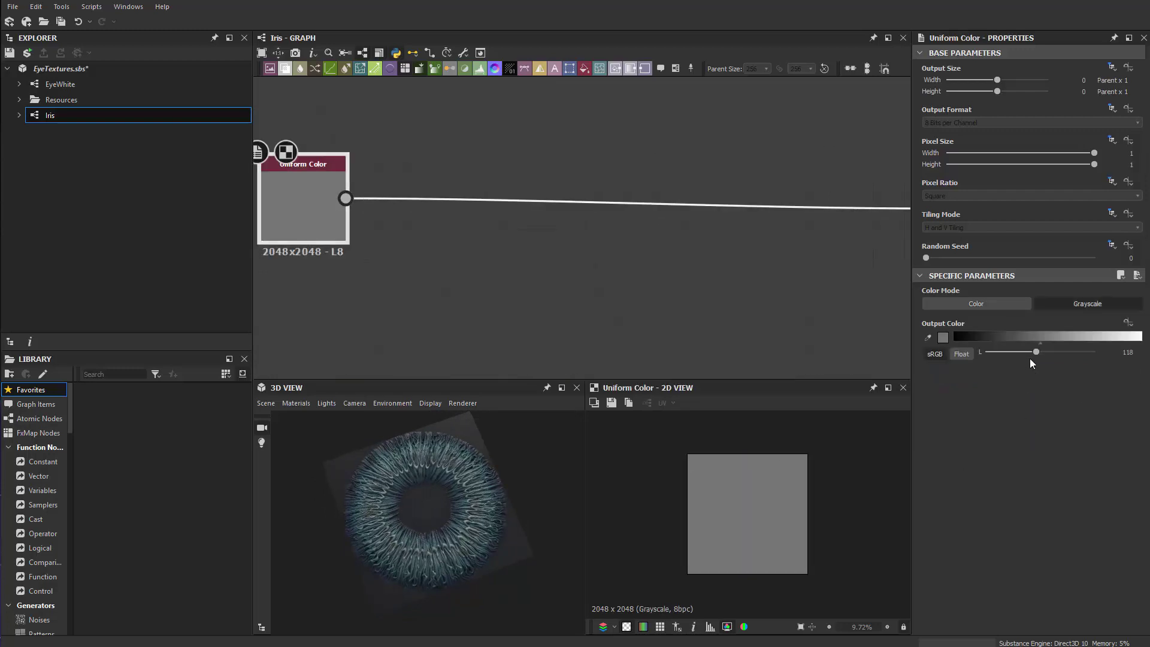
left_click_drag(1038, 358, 1096, 353)
scroll(434, 537, "up", 6)
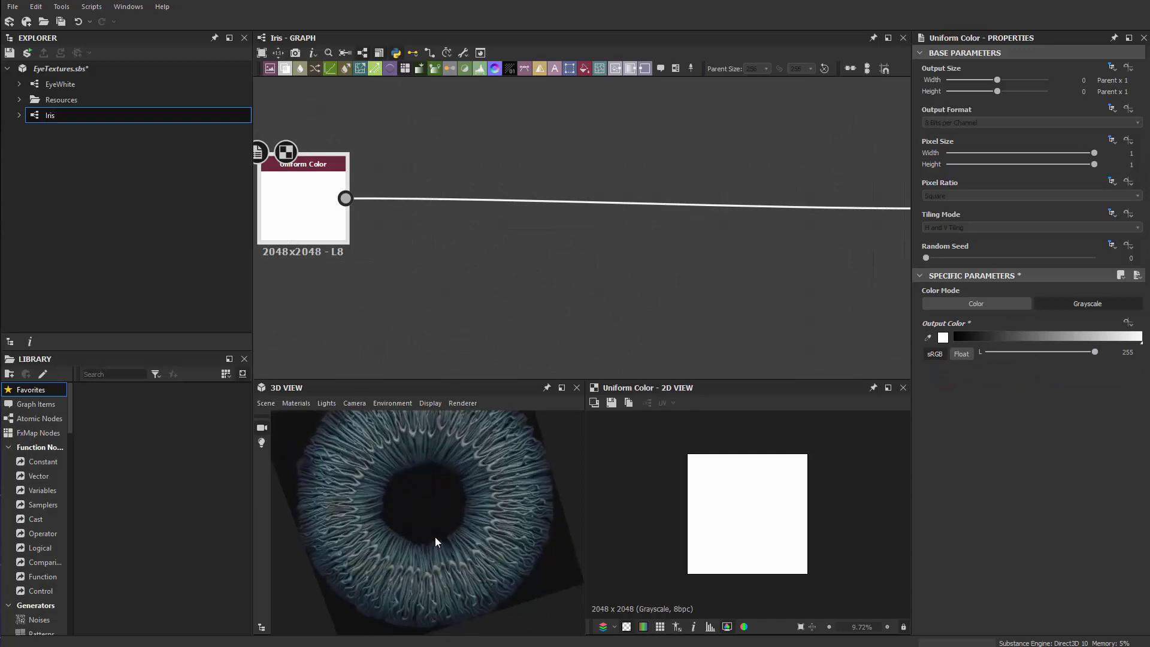
left_click_drag(430, 533, 418, 506)
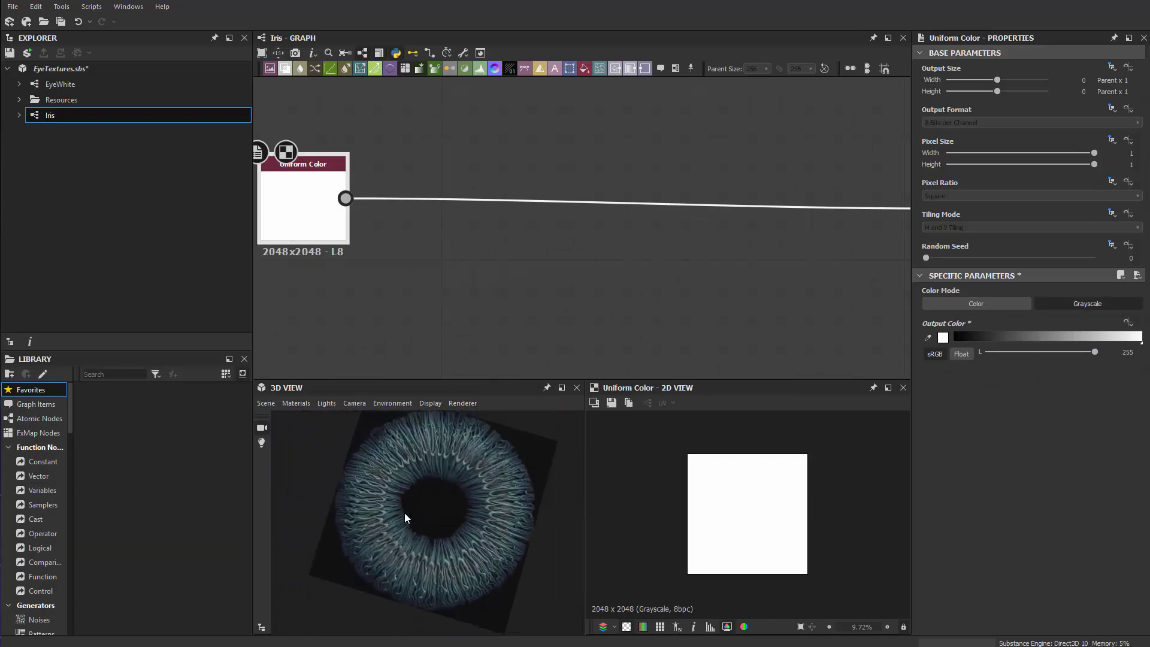
Examine the Ambient Occlusion node's output and the shading of the iris in the 3D view.
scroll(802, 224, "down", 5)
middle_click_drag(777, 249, 604, 359)
middle_click_drag(600, 114, 558, 269)
scroll(563, 263, "up", 6)
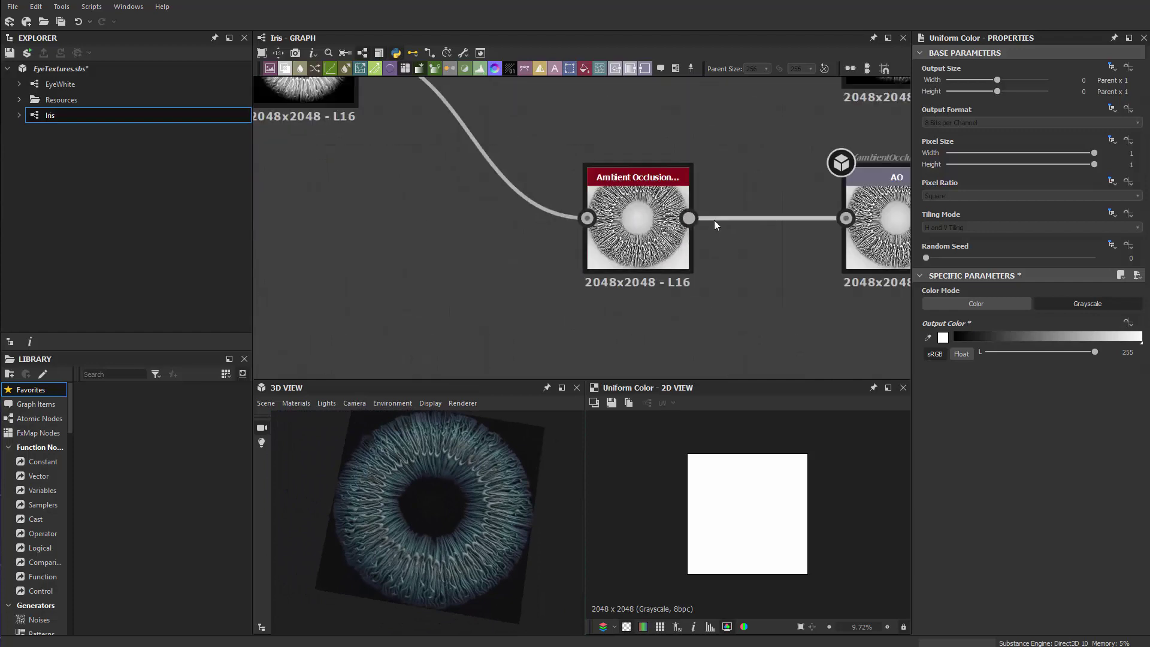
scroll(658, 223, "up", 3)
scroll(383, 521, "up", 4)
scroll(458, 495, "down", 5)
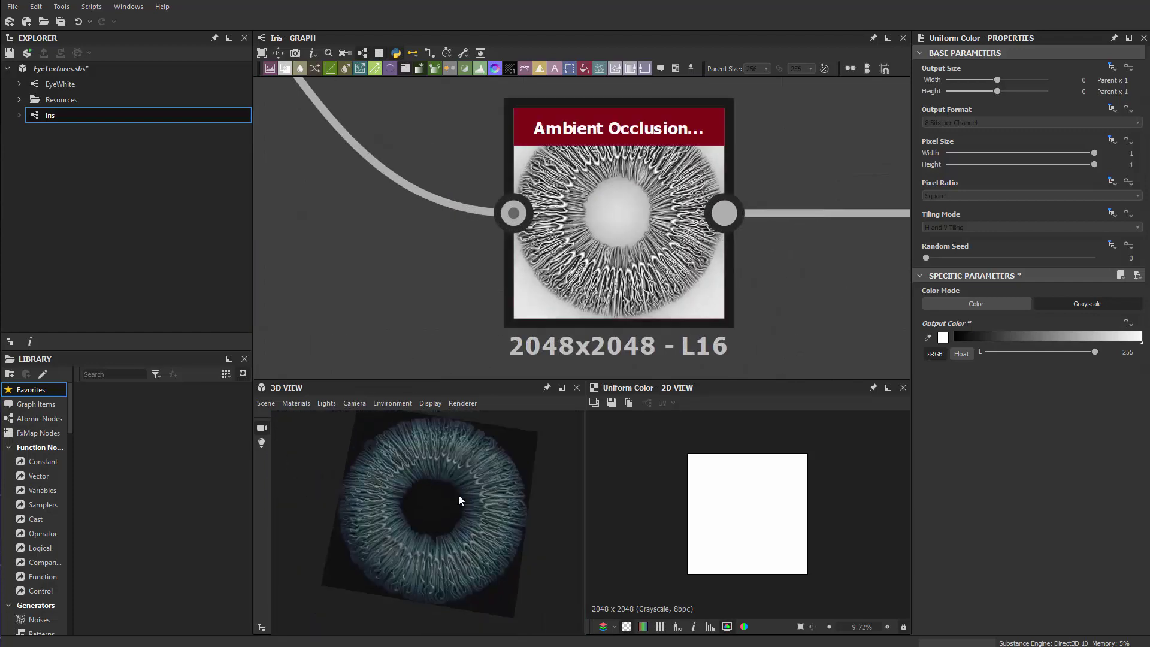
left_click_drag(457, 495, 503, 516)
scroll(468, 500, "up", 5)
scroll(486, 538, "down", 5)
scroll(673, 318, "down", 7)
Revisit the white Uniform Color node and inspect the iris in 3D both close up and from a distance.
middle_click_drag(675, 321, 689, 189)
middle_click_drag(598, 256, 599, 132)
scroll(468, 358, "up", 2)
scroll(456, 469, "up", 2)
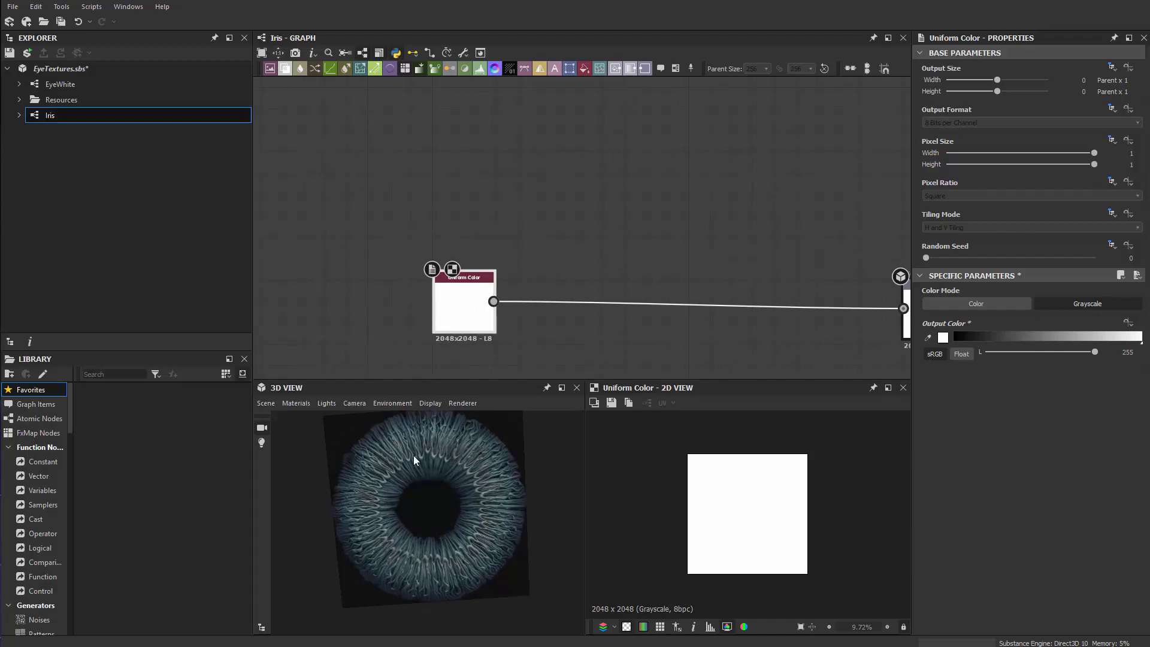
scroll(436, 485, "up", 3)
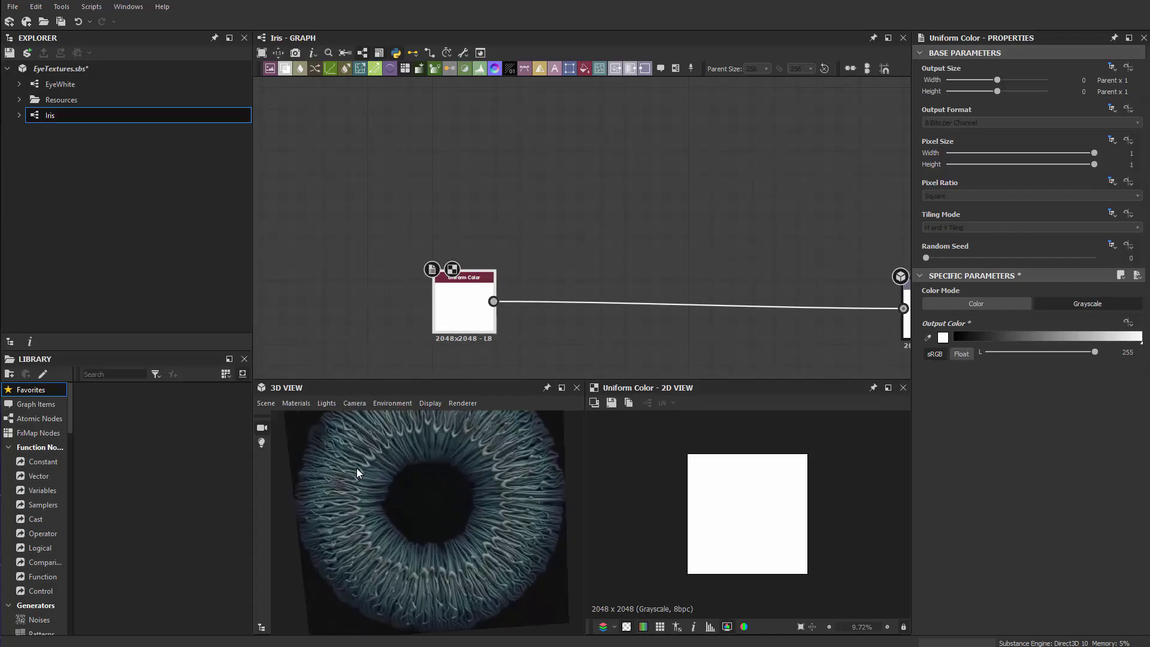
scroll(393, 550, "down", 6)
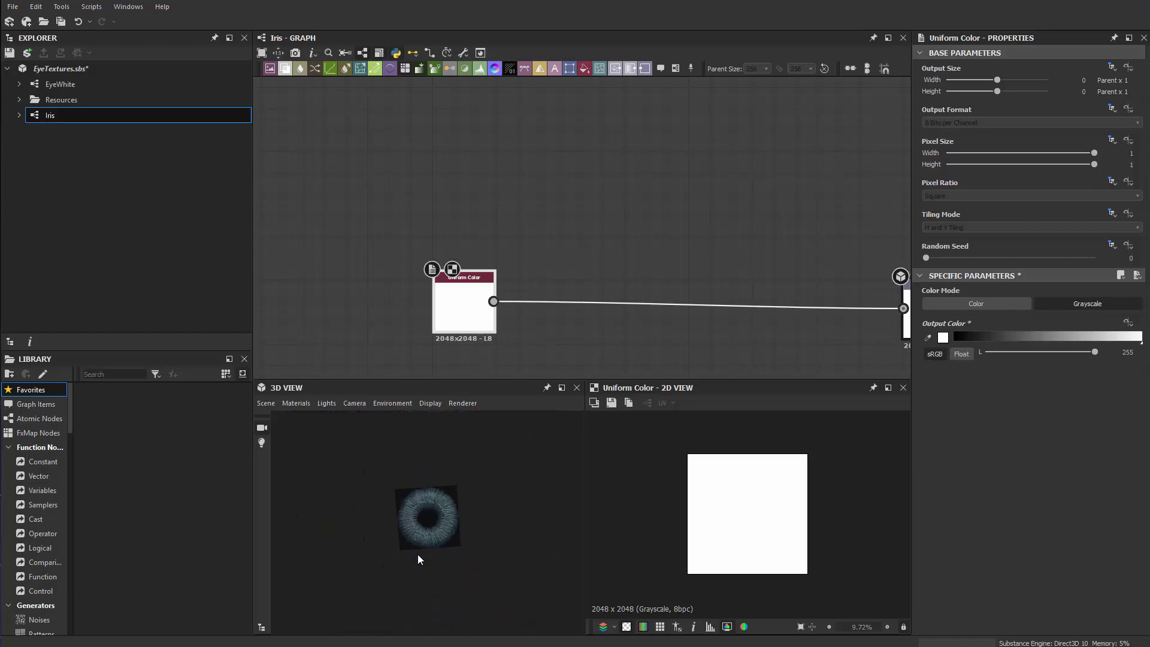
scroll(418, 556, "down", 2)
scroll(418, 554, "up", 5)
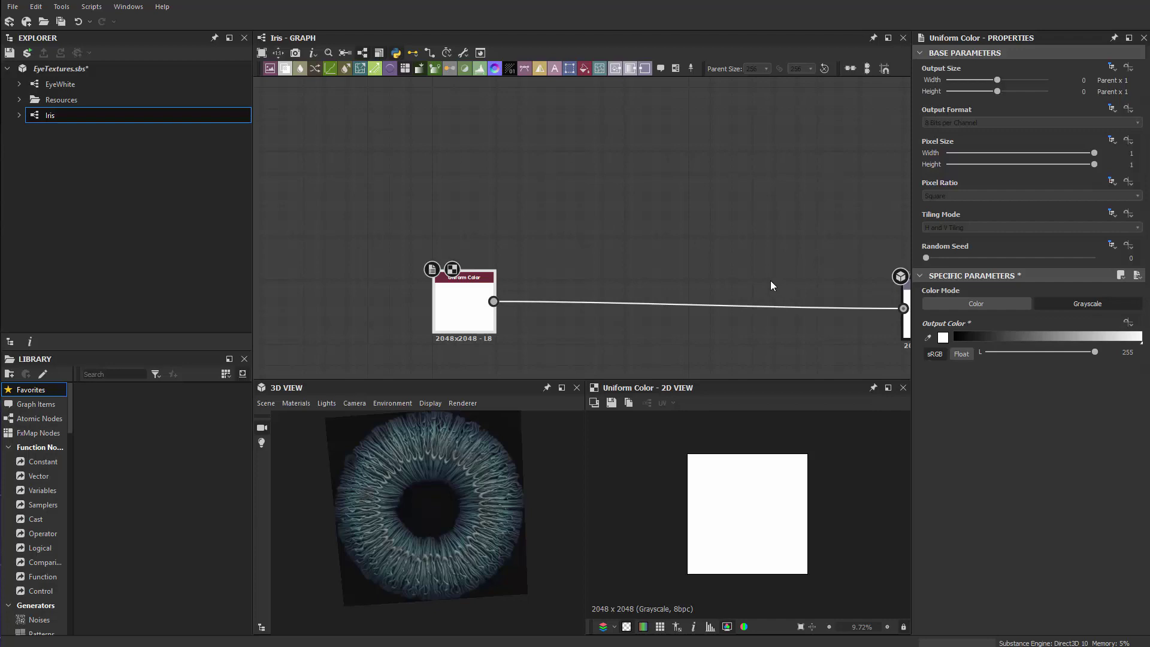
scroll(558, 243, "down", 8)
middle_click_drag(622, 269, 698, 137)
scroll(647, 235, "up", 3)
scroll(647, 240, "up", 6)
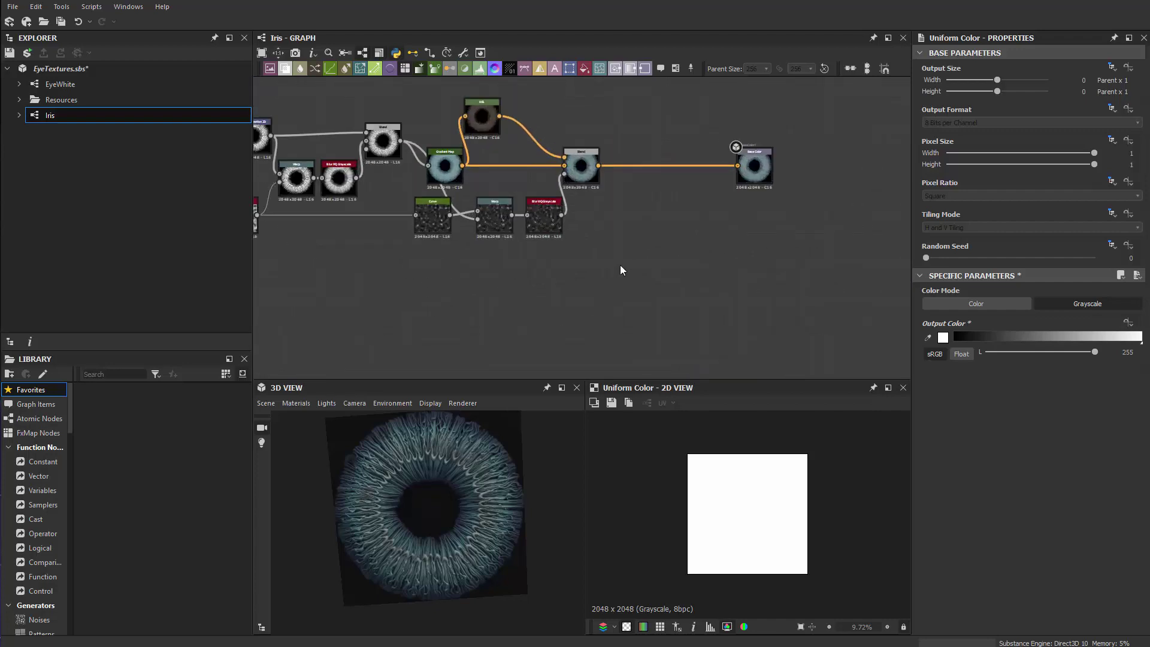
key("space")
type("gr")
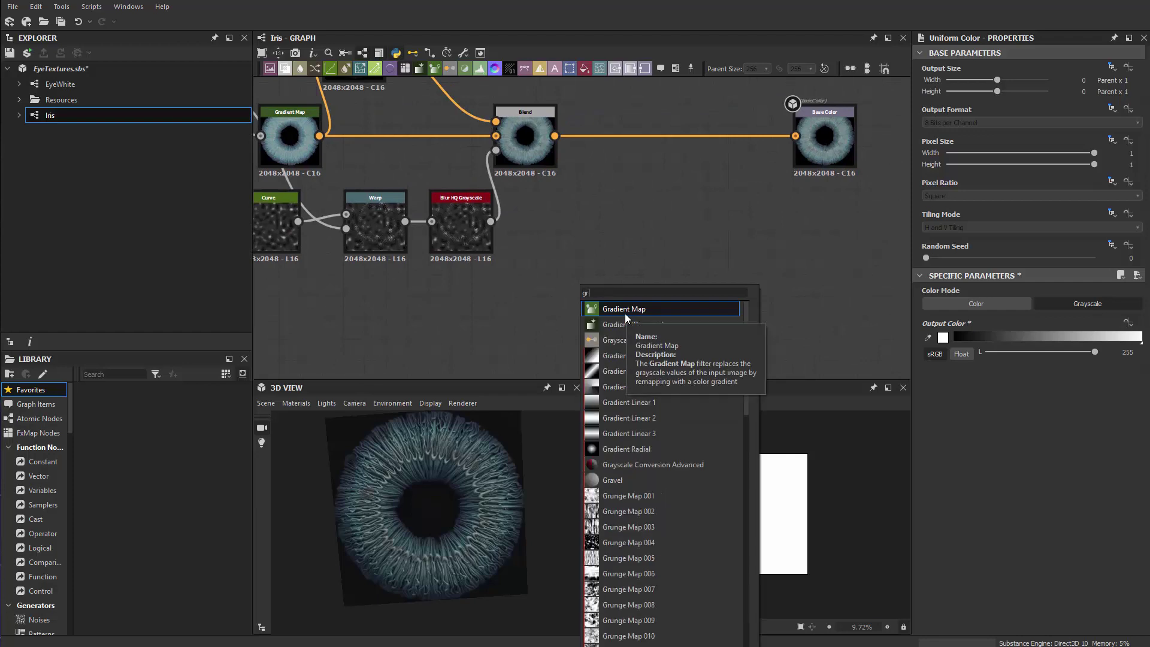
middle_click_drag(623, 200, 607, 309)
key("space")
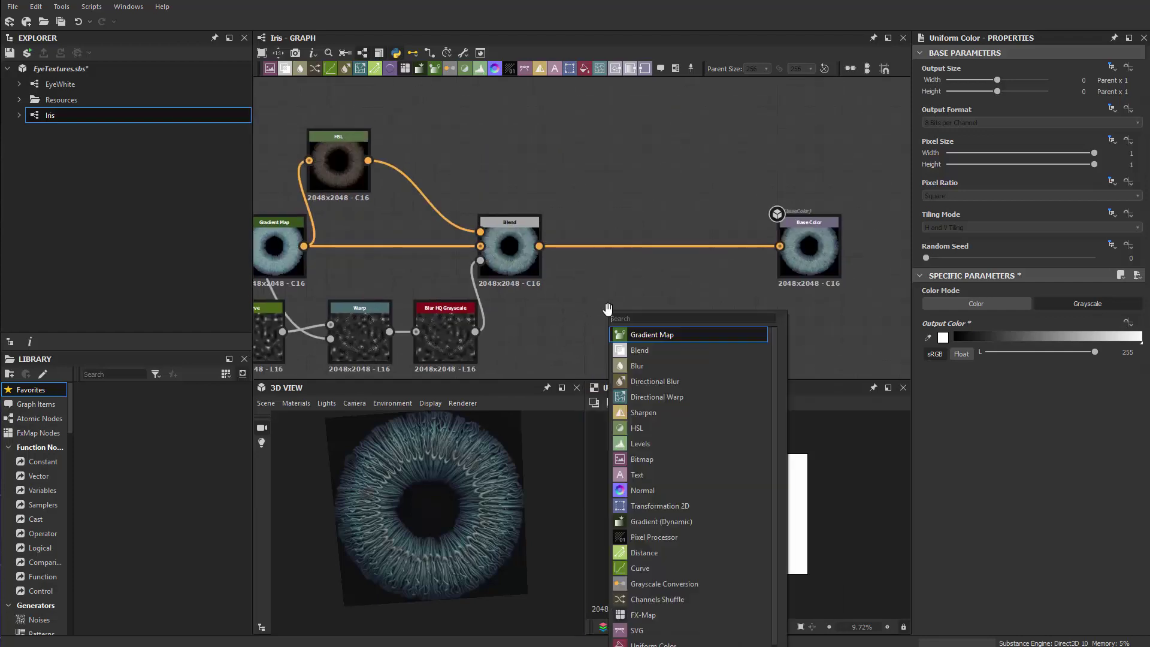
type("h")
left_click(643, 340)
scroll(602, 240, "down", 2)
Insert an HSL node on the link between the colour Blend and Base Color and position it there.
key("space")
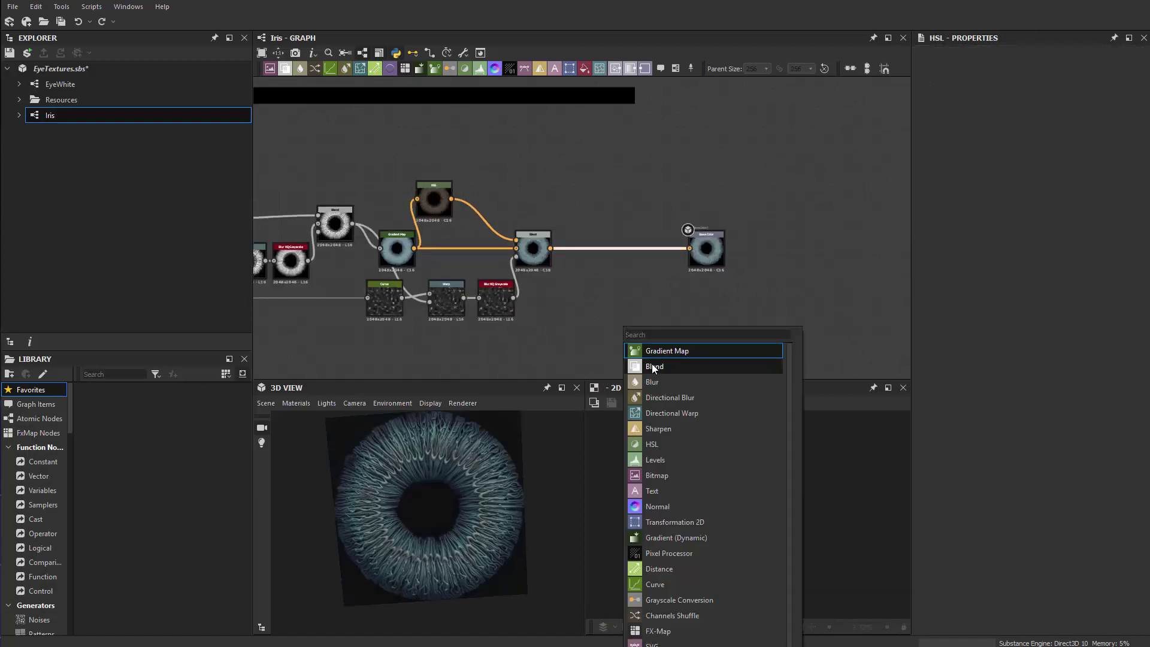
type("hs")
left_click(658, 353)
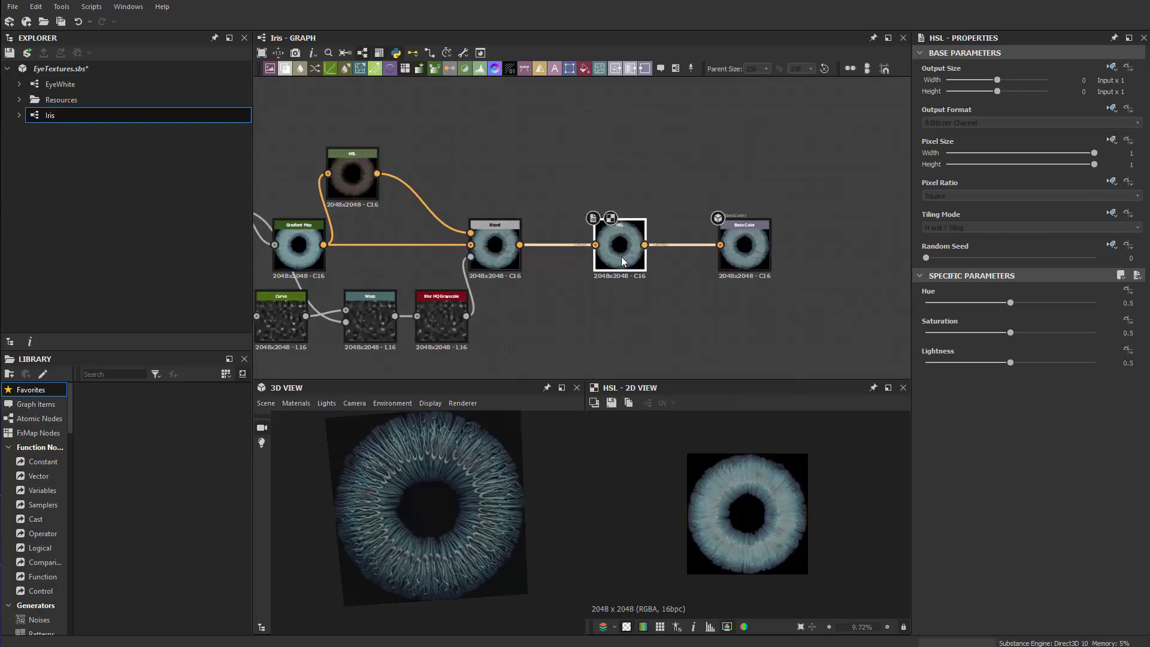
scroll(621, 252, "up", 3)
left_click_drag(620, 252, 587, 250)
Set the new HSL node's Saturation to 0.6 and Lightness to 0.42, and fine-tune its Hue.
left_click_drag(1007, 363, 1028, 333)
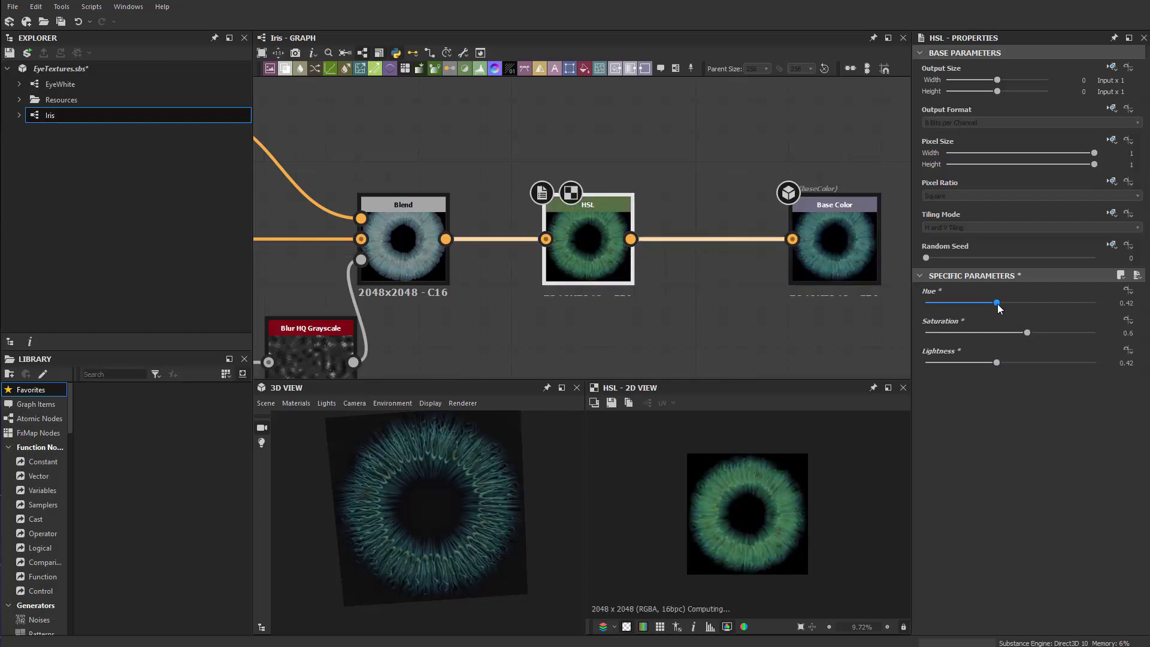
left_click_drag(1020, 303, 1013, 304)
scroll(623, 247, "up", 2)
scroll(390, 142, "down", 4)
Move the blue HSL node above the main link and insert a second colour Blend before Base Color with the HSL as its Foreground.
left_click_drag(563, 273, 368, 121)
scroll(452, 201, "up", 2)
scroll(454, 202, "down", 1)
middle_click_drag(453, 202, 514, 244)
key("space")
type("b")
left_click(564, 266)
left_click_drag(530, 141, 452, 124)
Add a Gradient Radial node below the second colour Blend and connect it to that Blend's Opacity input.
scroll(491, 266, "up", 1)
middle_click_drag(489, 266, 586, 206)
scroll(587, 206, "down", 1)
key("space")
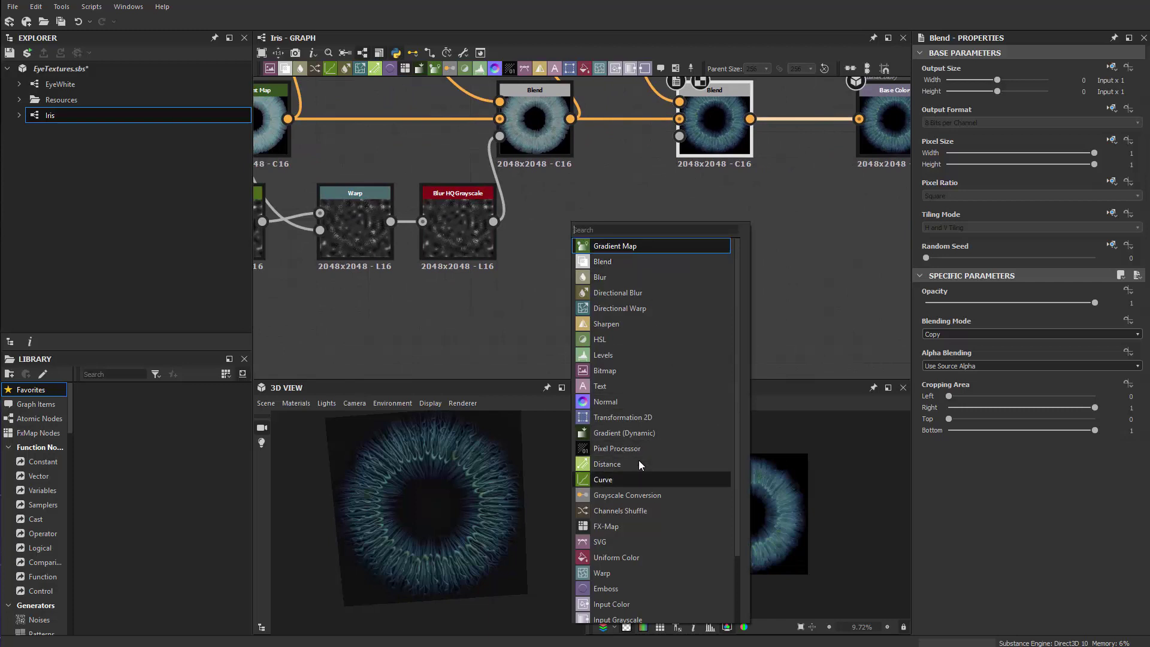
type("gradient")
left_click(622, 449)
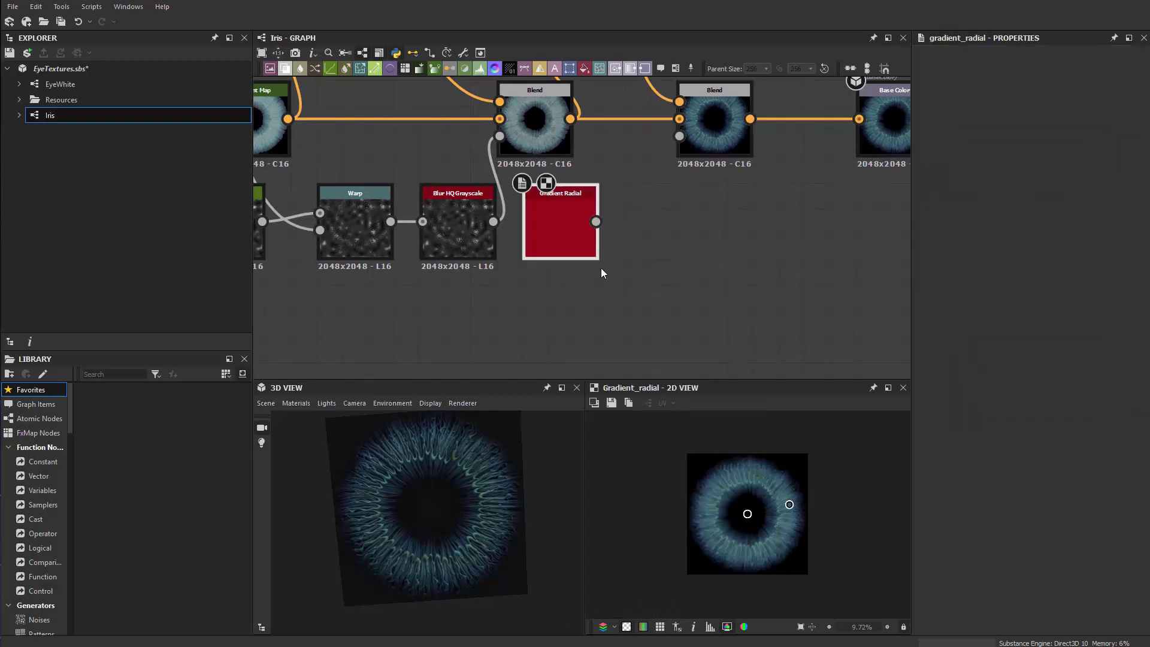
left_click_drag(582, 235, 720, 146)
scroll(555, 287, "up", 1)
scroll(696, 203, "down", 2)
scroll(630, 284, "up", 3)
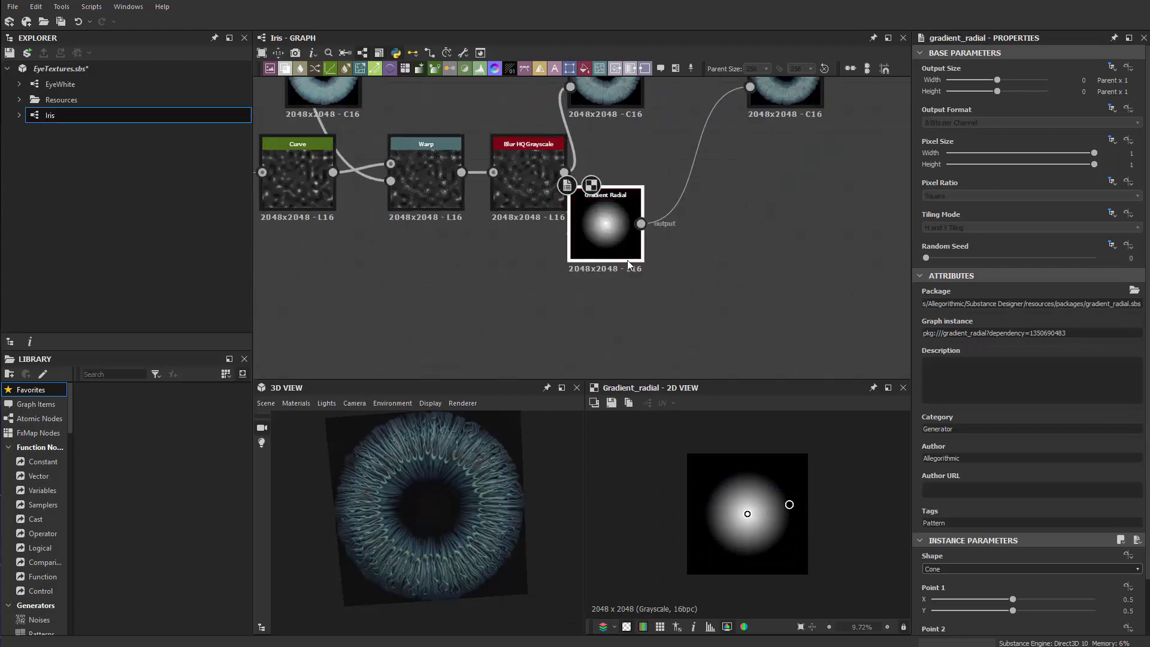
left_click_drag(590, 299, 642, 293)
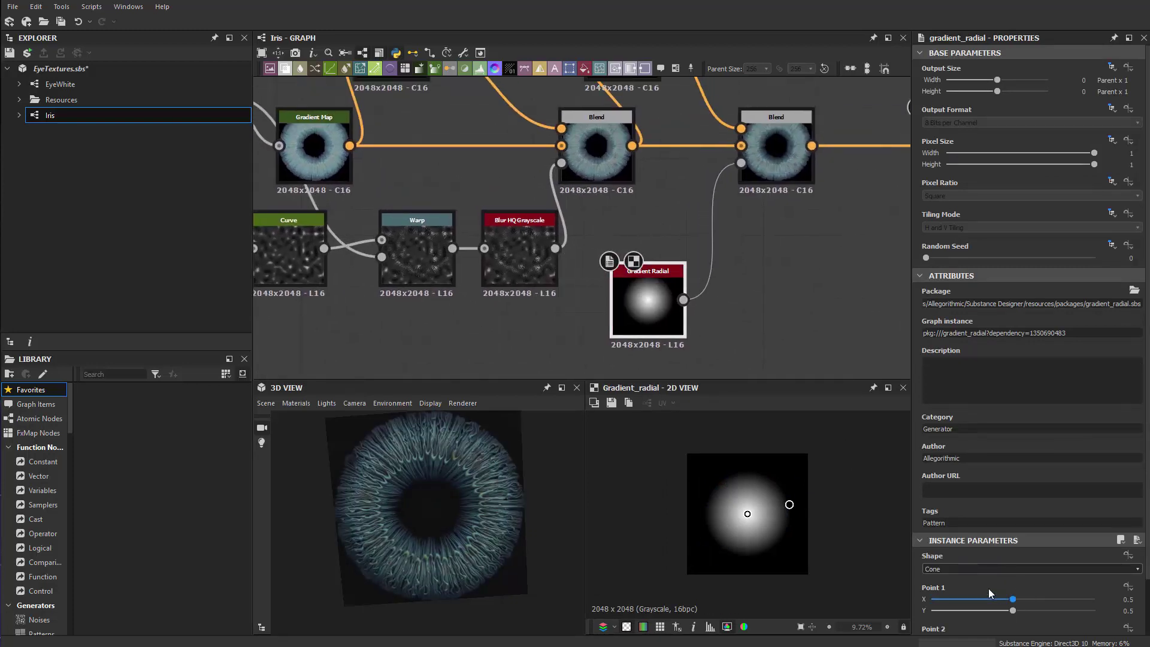
Swap the Foreground and Background links of the second colour Blend.
middle_click_drag(721, 297, 719, 371)
middle_click_drag(675, 209, 688, 102)
scroll(663, 207, "up", 4)
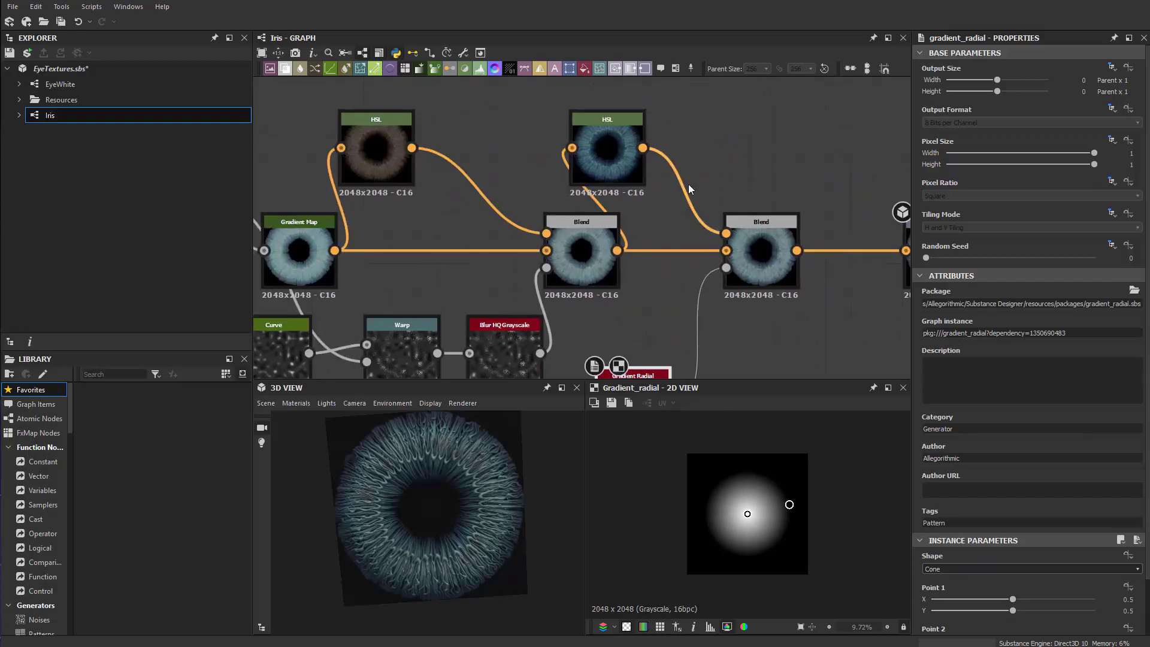
left_click_drag(691, 227, 692, 268)
key("x")
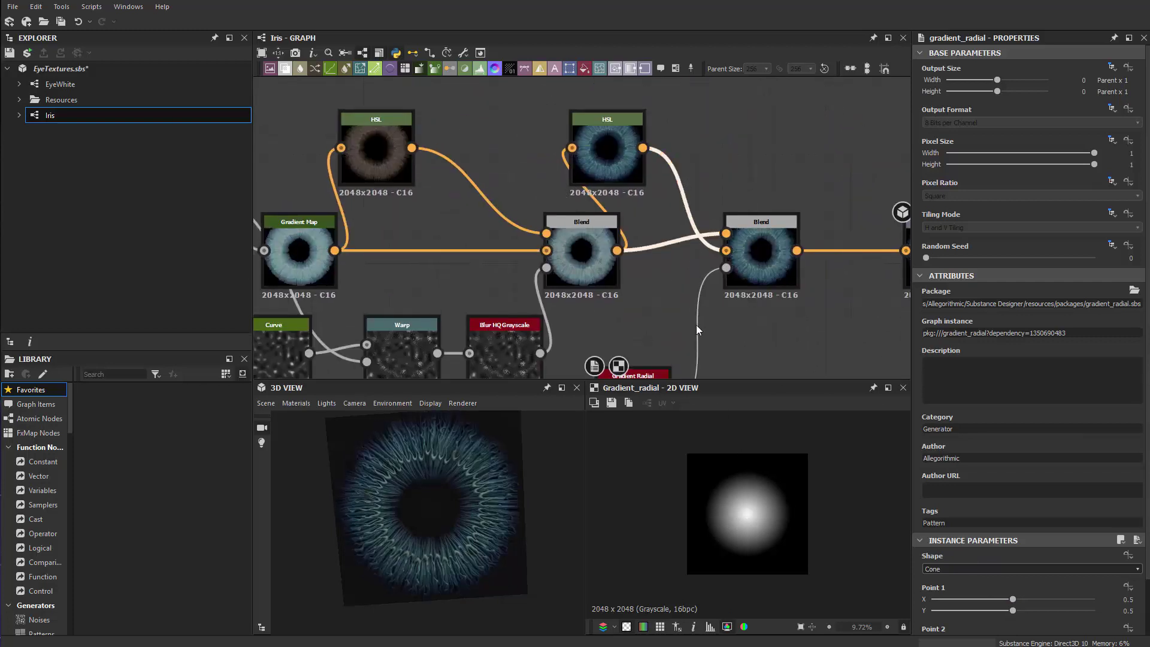
scroll(693, 327, "up", 2)
scroll(692, 325, "down", 3)
Enlarge the Gradient Radial mask by moving its Point 2 outward while keeping Point 1 centred at 0.5, 0.5.
left_click(617, 363)
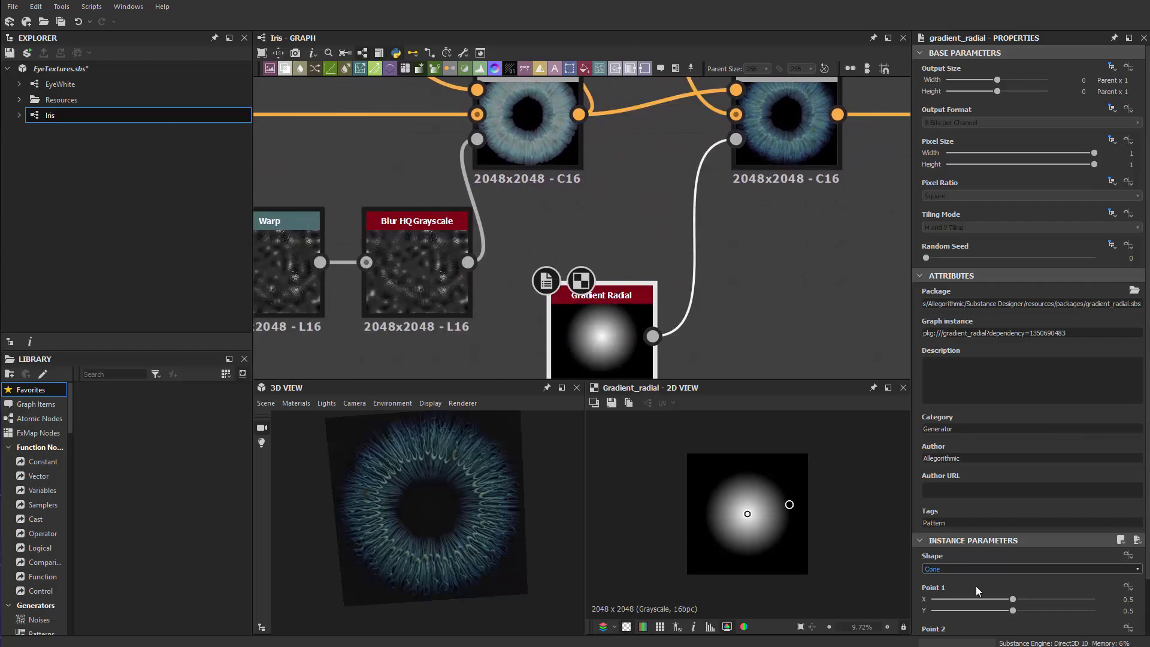
mouse_move(789, 505)
left_mouse_down()
mouse_move(803, 507)
mouse_move(777, 512)
mouse_move(843, 462)
mouse_move(806, 492)
left_mouse_up()
middle_click_drag(814, 327, 729, 374)
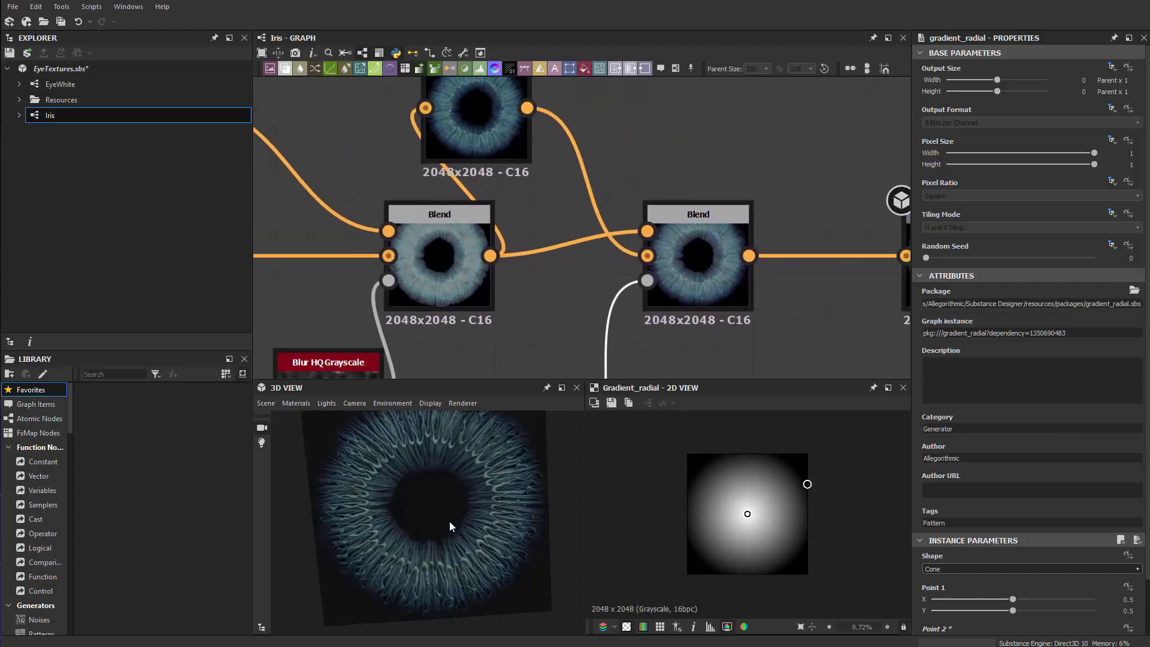
left_click_drag(757, 507, 763, 504)
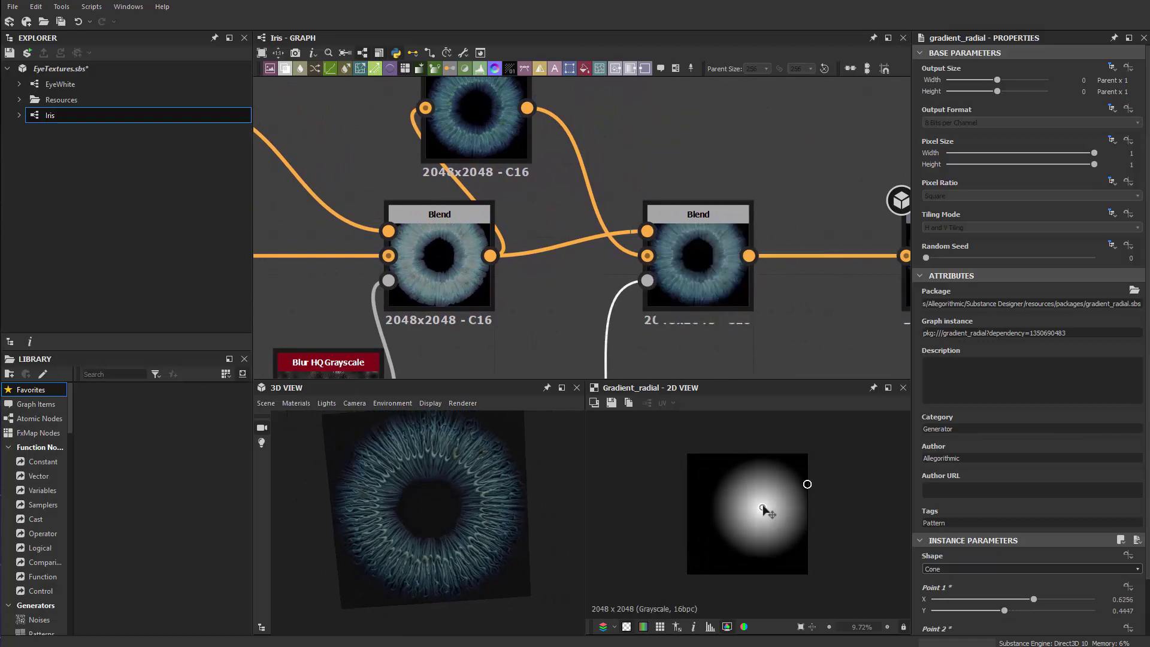
key("ctrl+z")
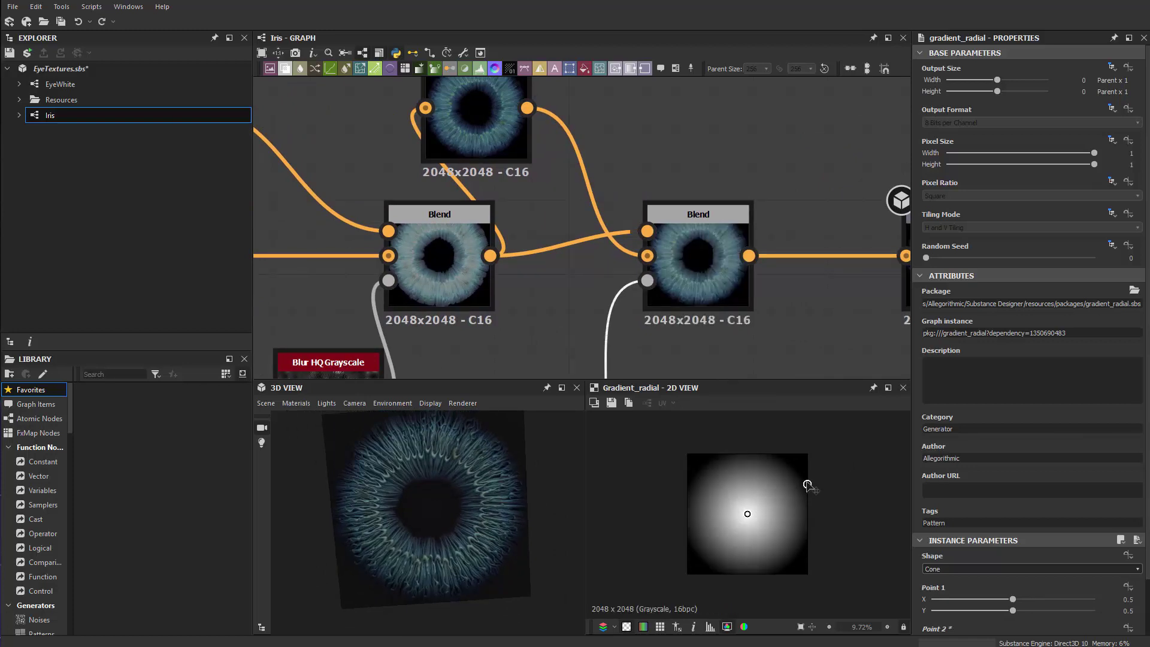
mouse_move(790, 494)
left_mouse_down()
mouse_move(814, 473)
mouse_move(804, 484)
left_mouse_up()
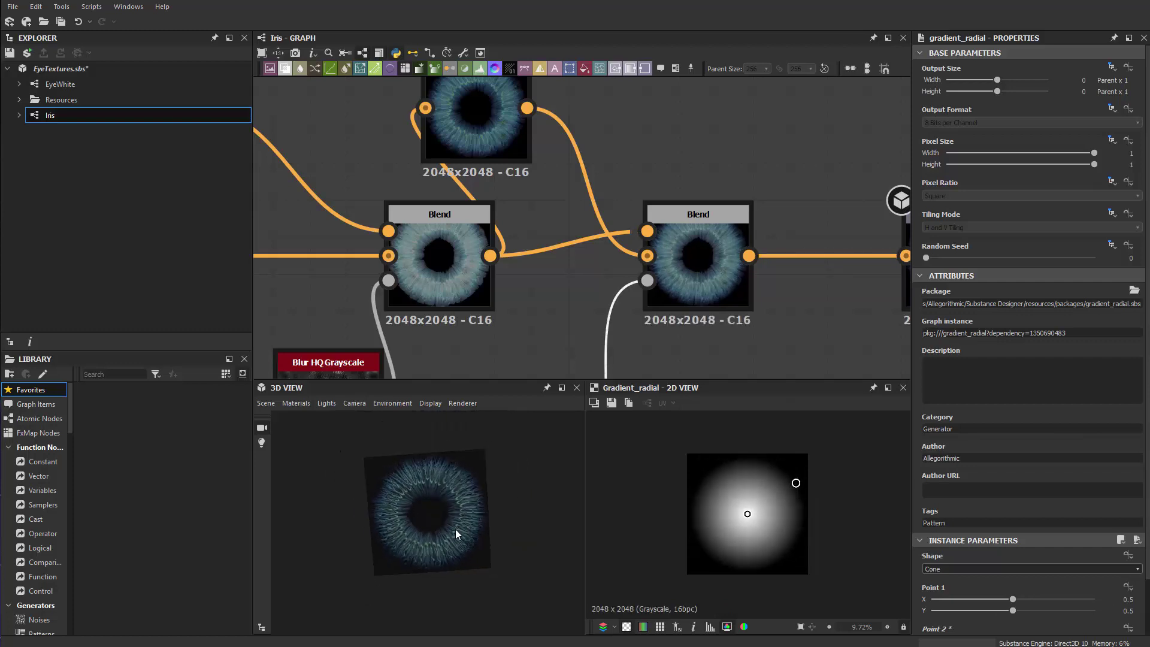
Examine the iris colouring around the pupil and outer edge in 3D, and compare it with the Gradient Map node.
scroll(454, 527, "up", 5)
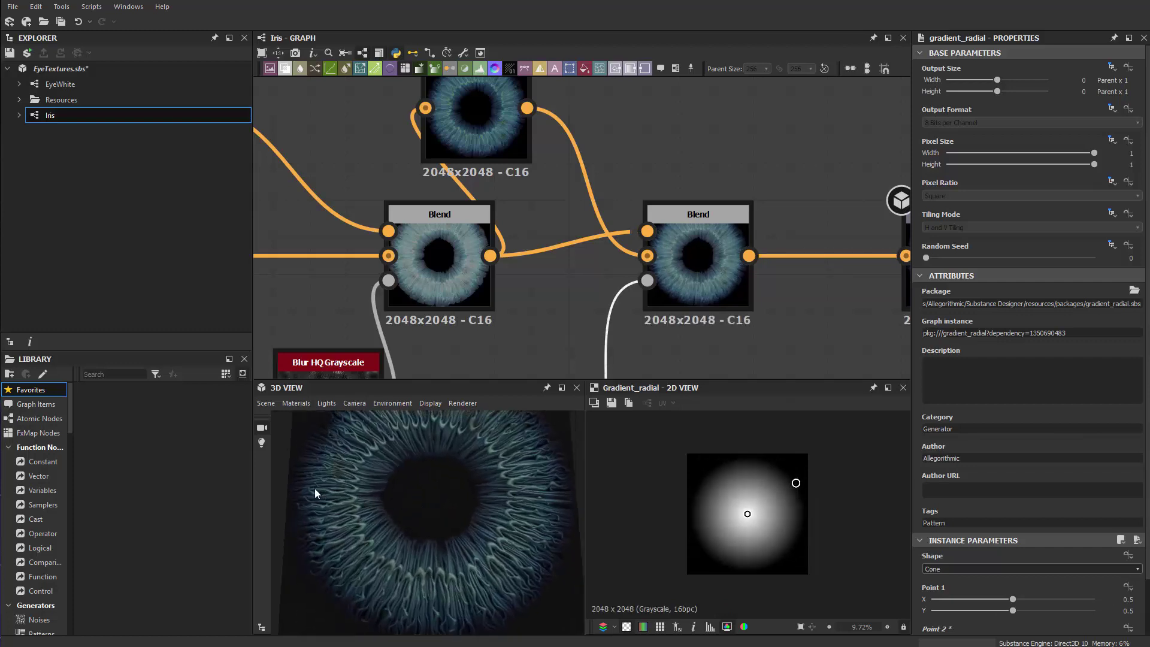
left_click_drag(315, 487, 322, 448)
right_click_drag(322, 448, 353, 519)
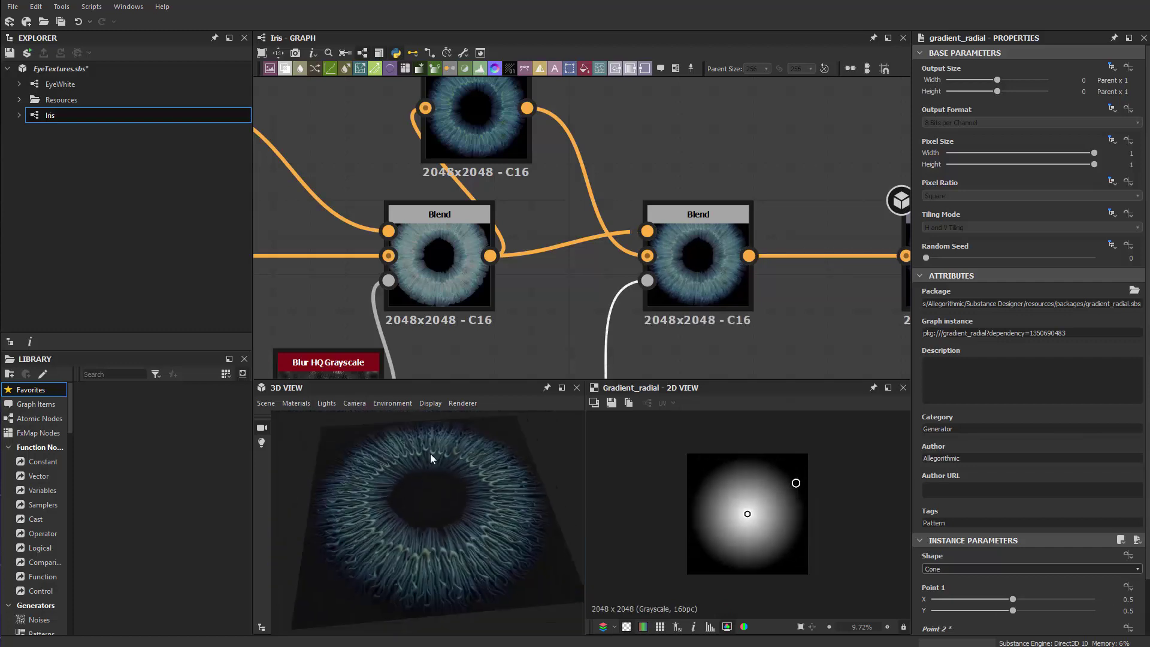
middle_click_drag(559, 219, 559, 256)
scroll(472, 194, "up", 1)
scroll(357, 545, "up", 3)
left_click_drag(359, 548, 390, 607)
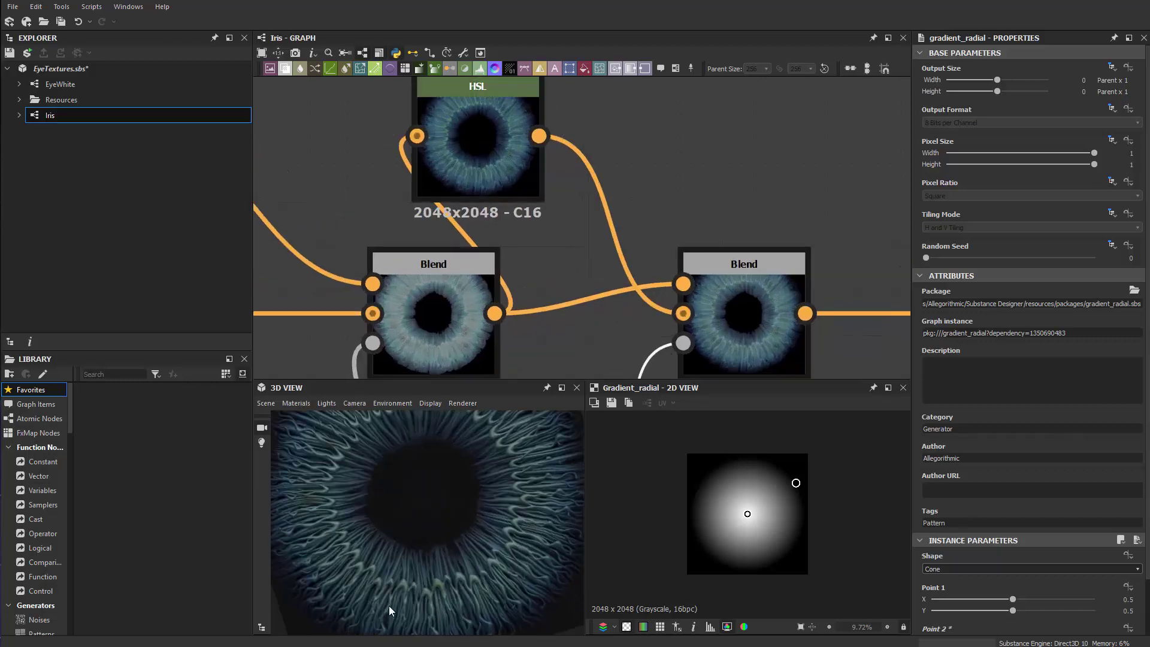
right_click_drag(390, 606, 428, 503)
left_click_drag(428, 503, 471, 586)
scroll(437, 527, "down", 1)
scroll(437, 534, "up", 5)
scroll(469, 520, "down", 3)
scroll(457, 509, "up", 4)
scroll(544, 295, "down", 4)
scroll(469, 286, "up", 5)
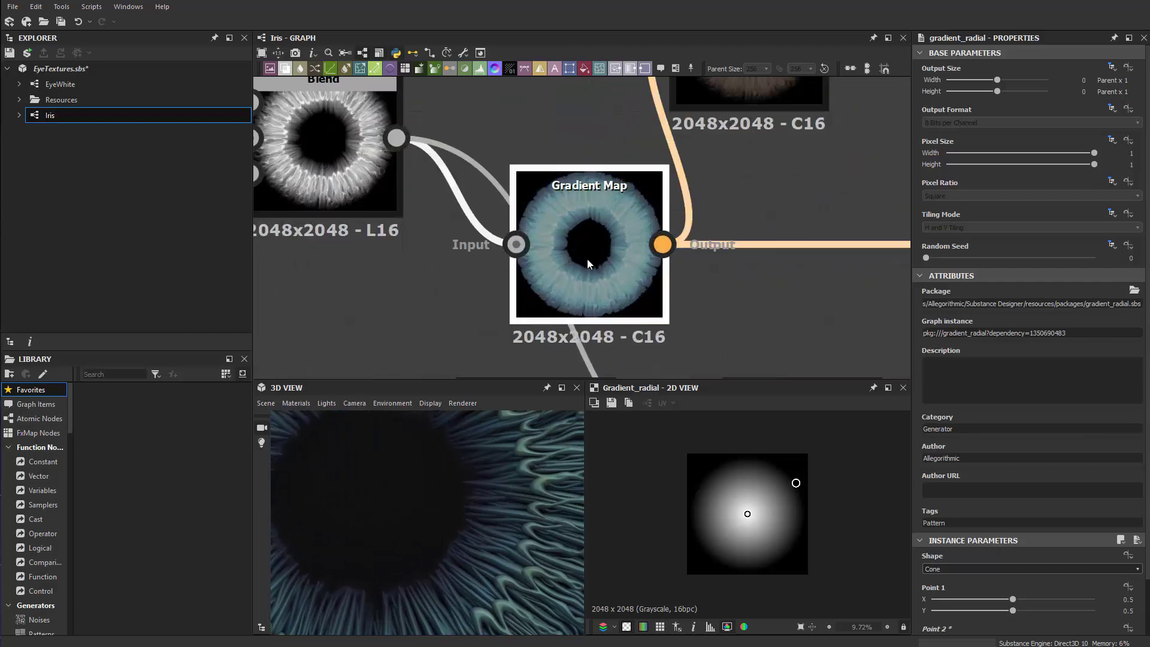
Open the Gradient Map's gradient and set the key at position 0.261 to teal #497072.
double_click(588, 263)
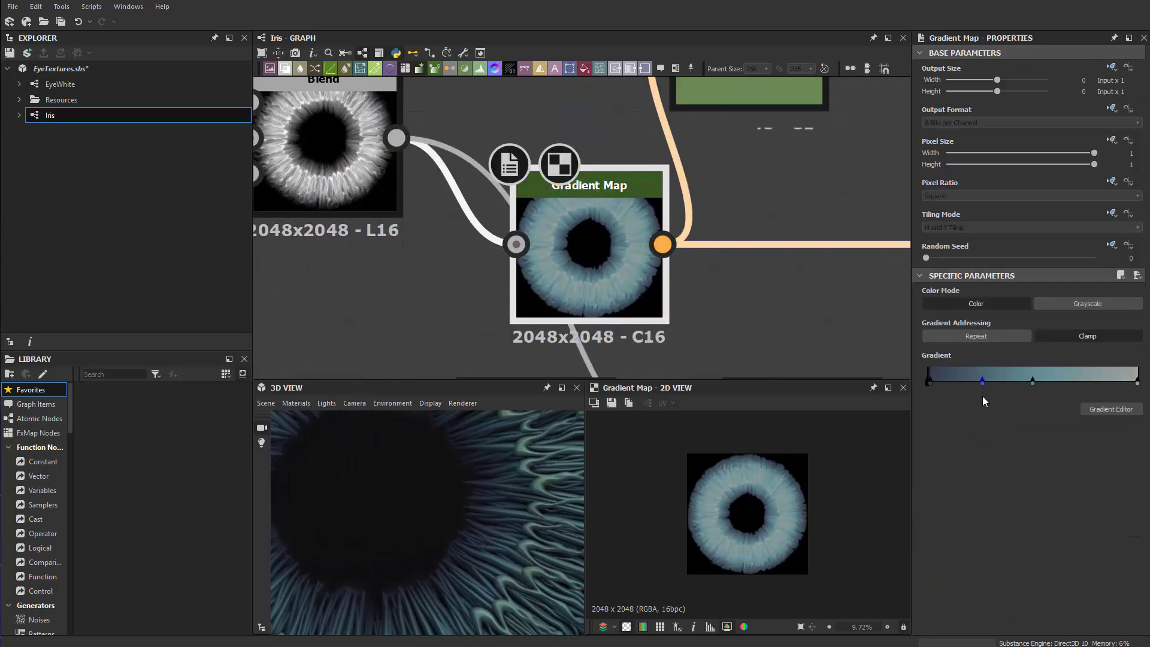
left_click(982, 384)
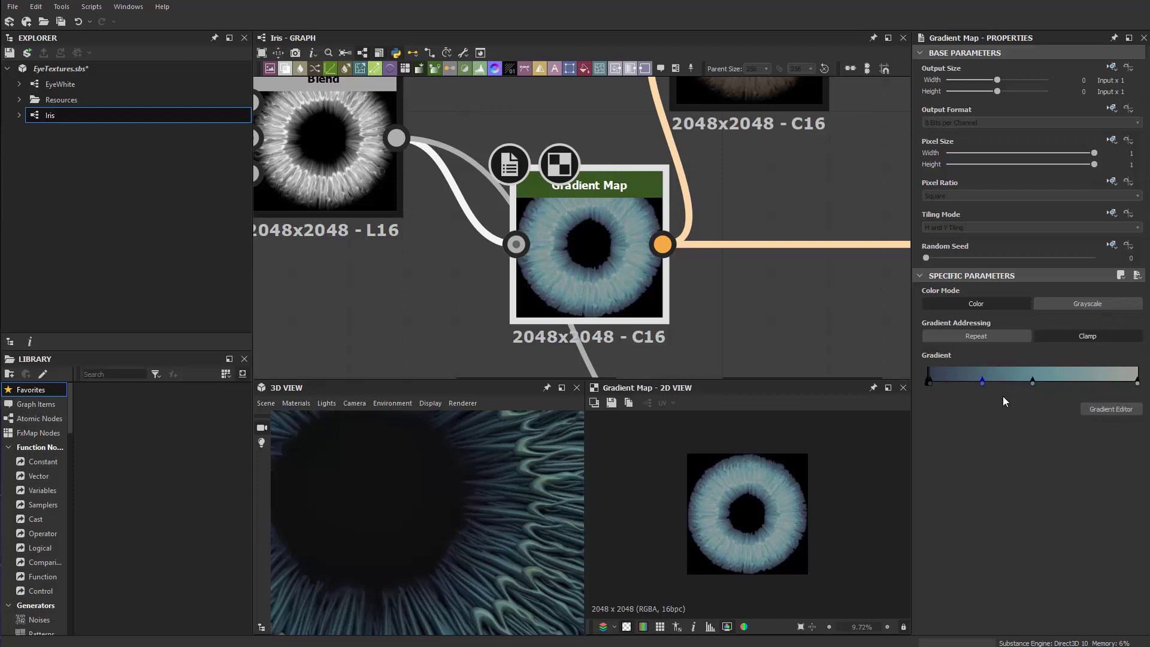
double_click(982, 384)
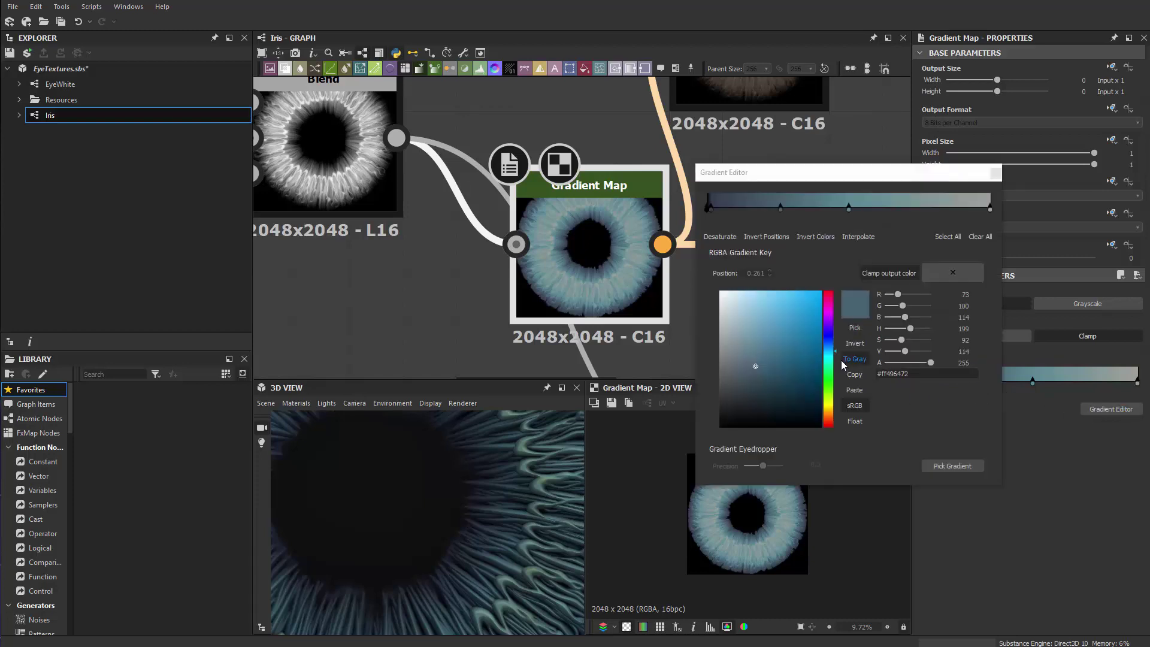
mouse_move(833, 353)
left_mouse_down()
mouse_move(836, 372)
mouse_move(836, 358)
left_mouse_up()
scroll(475, 489, "down", 5)
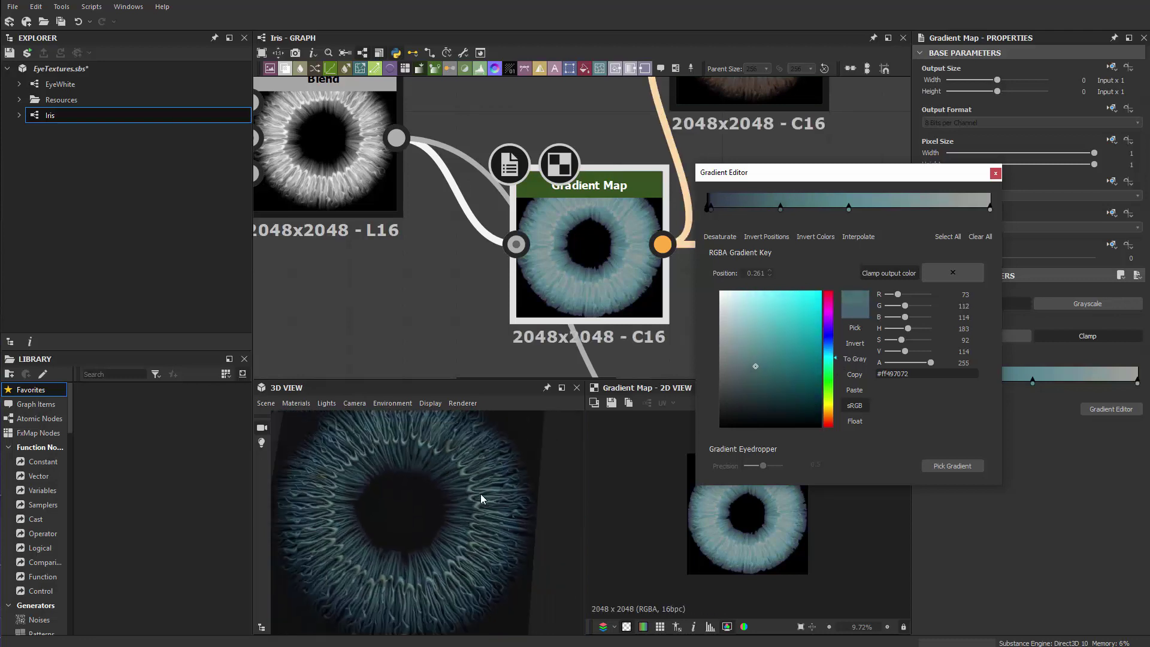
Try a green hue and a pale grey-green #9fa99c on the 0.261 gradient key, inspect the iris in 3D, and undo the lightening.
left_click_drag(835, 358, 834, 388)
left_click_drag(758, 358, 727, 336)
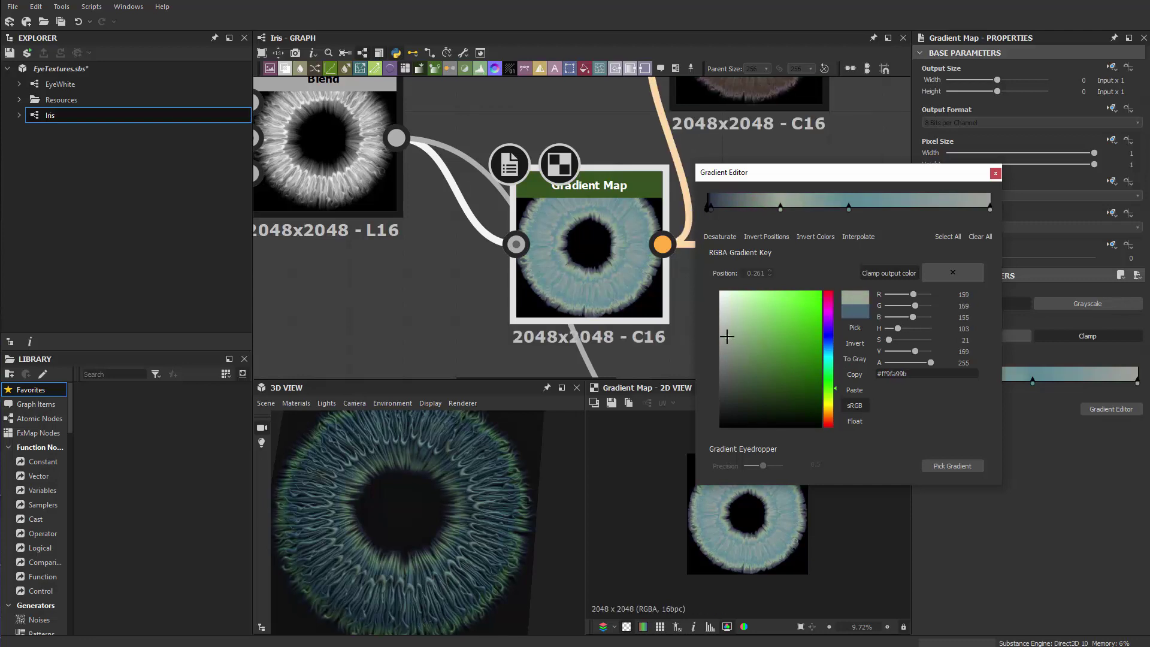
left_click_drag(726, 337, 725, 337)
scroll(456, 515, "down", 5)
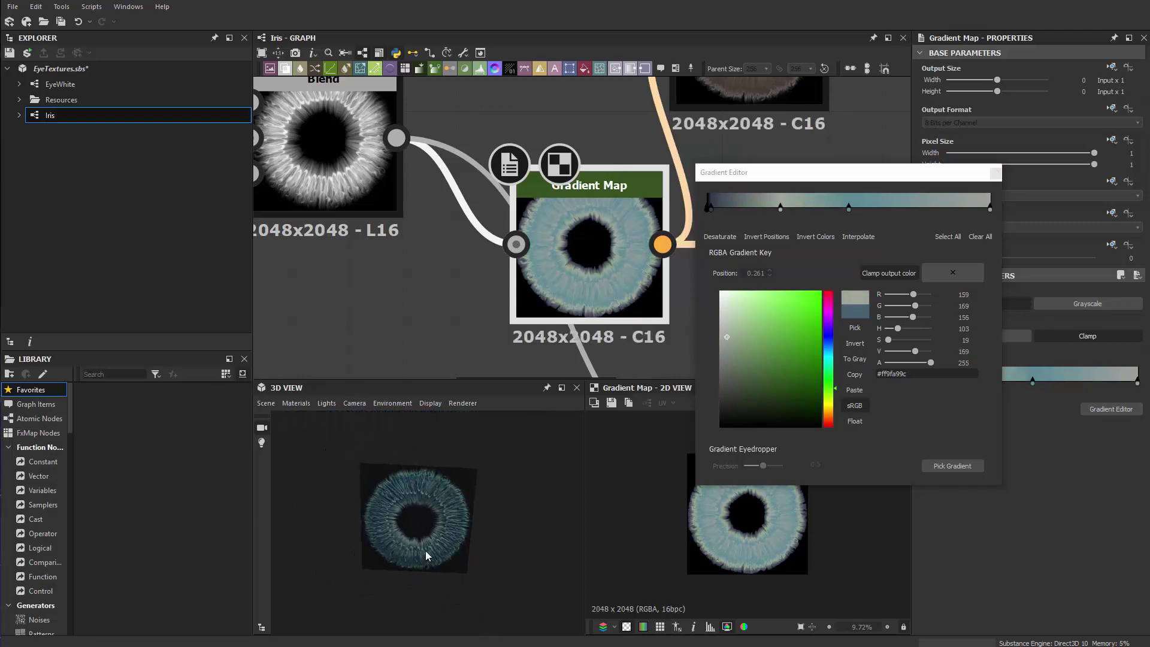
right_click_drag(426, 548, 451, 522)
left_click_drag(451, 522, 415, 476)
left_click(560, 500)
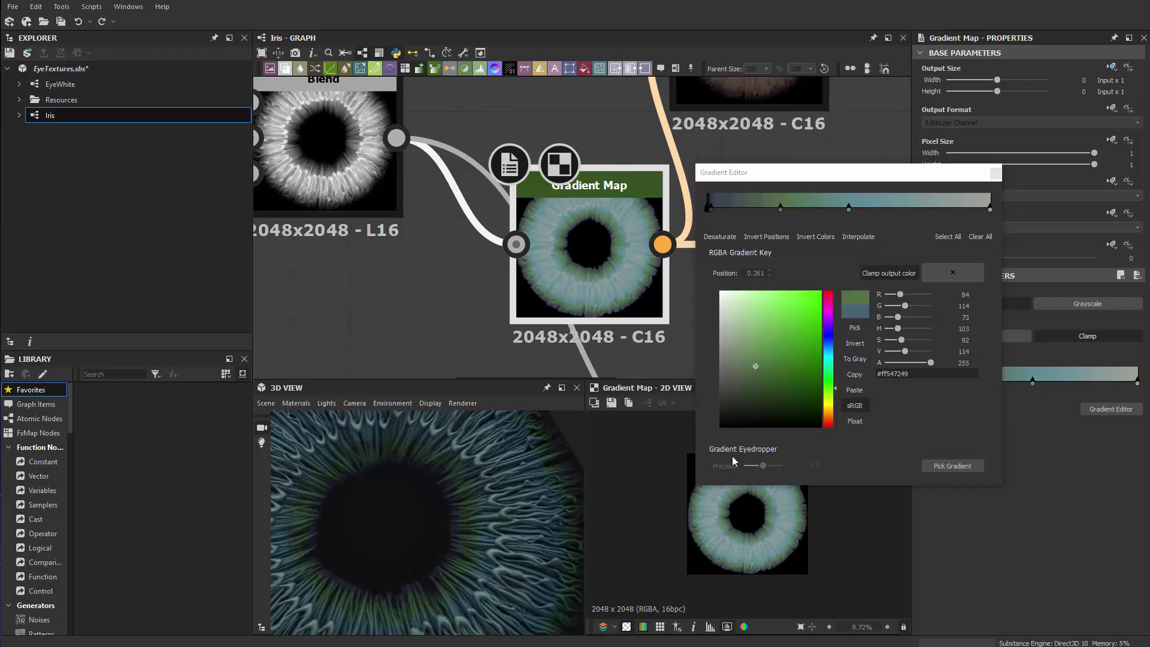
Set the 0.261 gradient key to green-teal #49726c and check the iris colour in 3D.
left_click_drag(826, 390, 843, 361)
scroll(540, 515, "down", 5)
left_click_drag(479, 540, 462, 561)
scroll(433, 529, "up", 5)
scroll(469, 471, "down", 5)
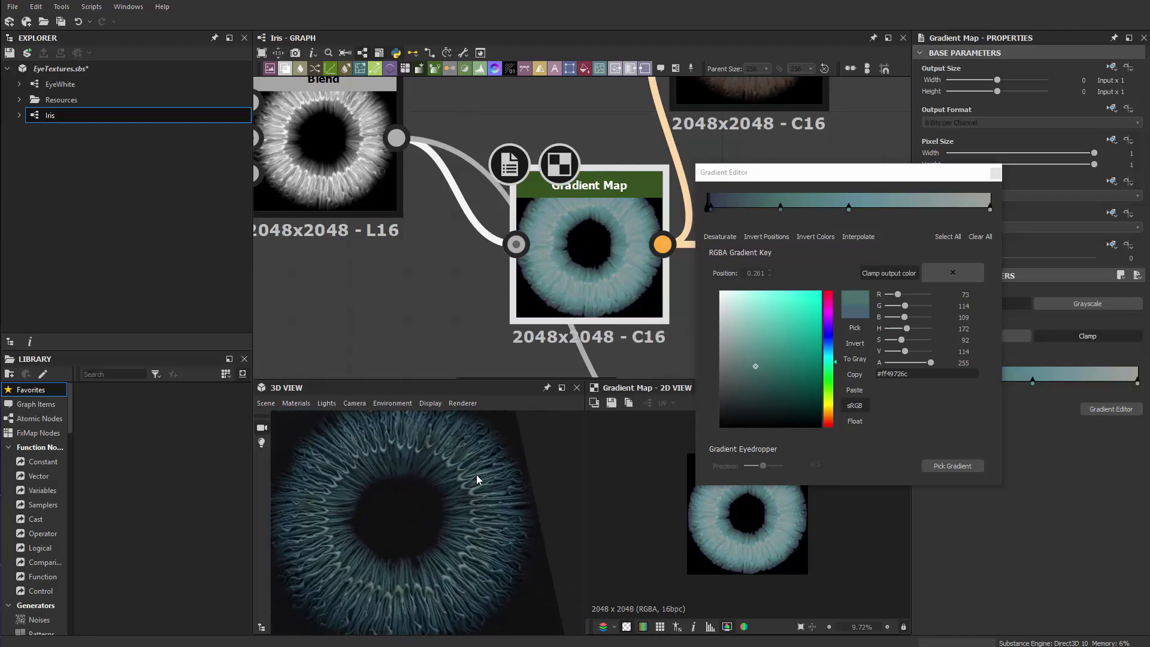
scroll(435, 280, "down", 5)
Locate the Warp node fed by Splatter Circular and Perlin Noise, and inspect its radial fibre output in the 2D view.
scroll(443, 202, "down", 8)
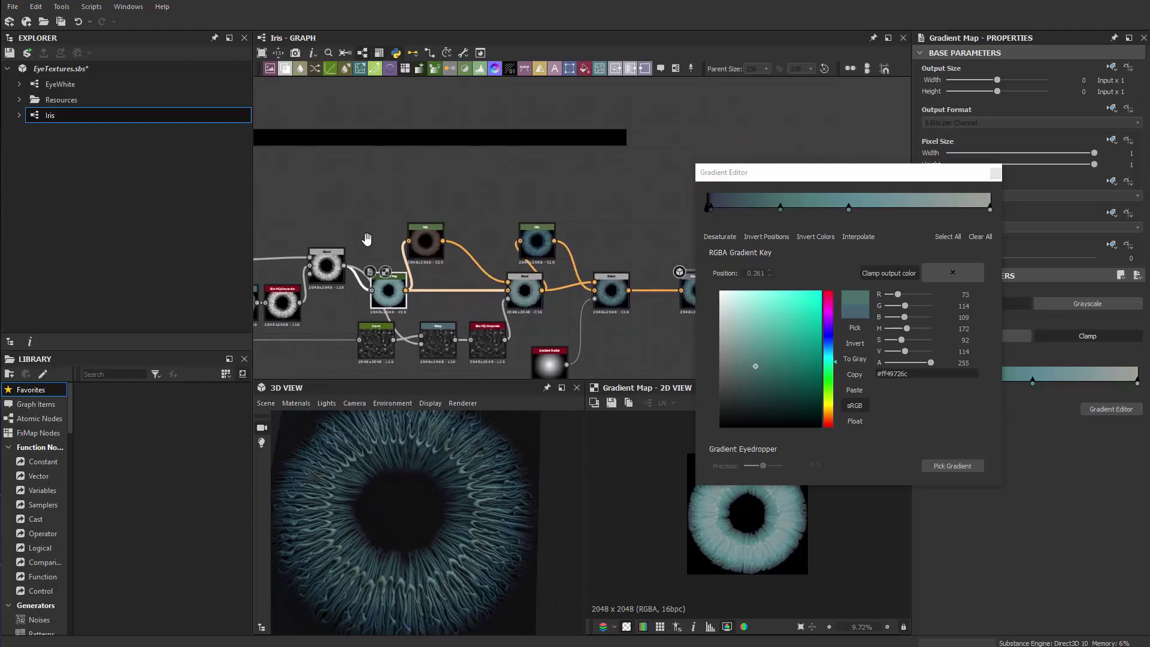
scroll(494, 275, "up", 1)
middle_click_drag(547, 217, 548, 261)
scroll(377, 198, "up", 4)
middle_click_drag(449, 265, 806, 272)
middle_click_drag(505, 269, 533, 377)
scroll(479, 342, "up", 8)
scroll(612, 241, "up", 2)
middle_click_drag(612, 240, 333, 364)
scroll(433, 291, "up", 1)
scroll(437, 290, "down", 3)
middle_click_drag(432, 289, 707, 509)
scroll(479, 312, "down", 6)
middle_click_drag(571, 225, 676, 113)
scroll(501, 267, "up", 3)
middle_click_drag(501, 270, 652, 80)
middle_click_drag(473, 217, 935, 248)
middle_click_drag(626, 219, 732, 190)
scroll(585, 257, "up", 5)
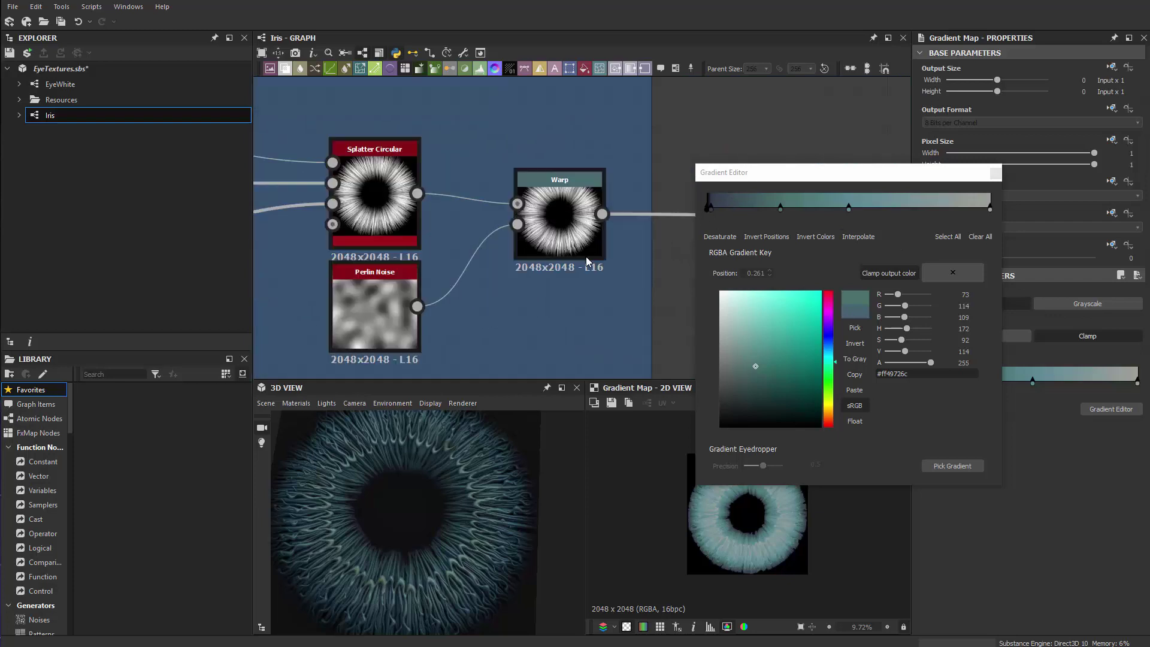
scroll(630, 176, "up", 4)
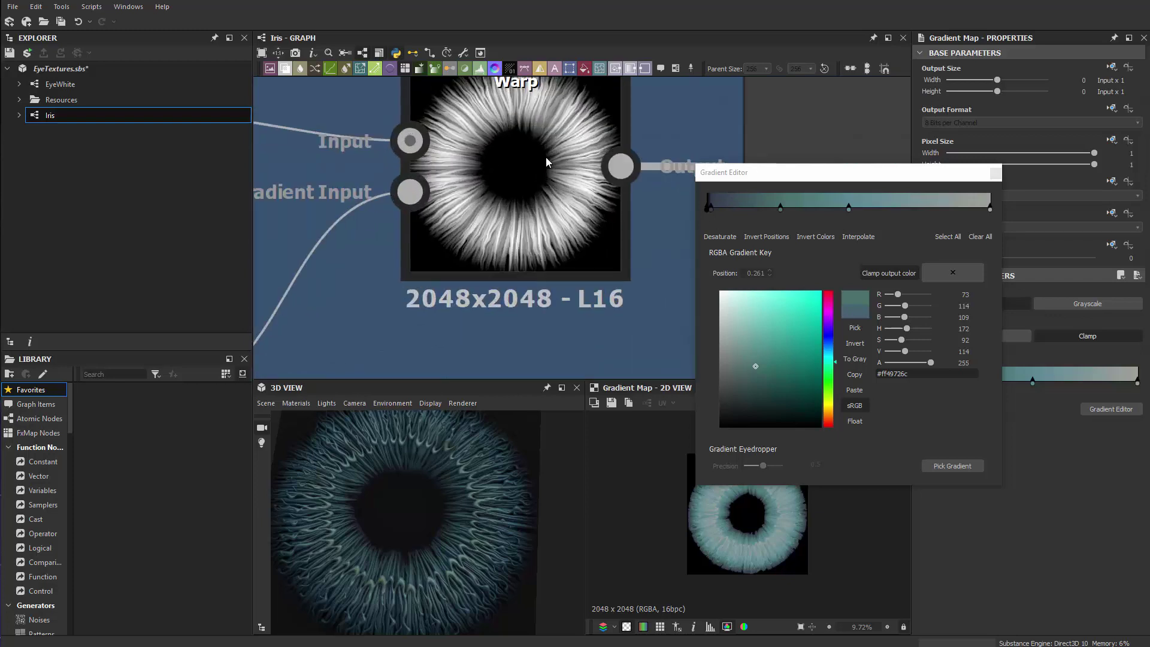
middle_click_drag(545, 157, 426, 226)
left_click(428, 226)
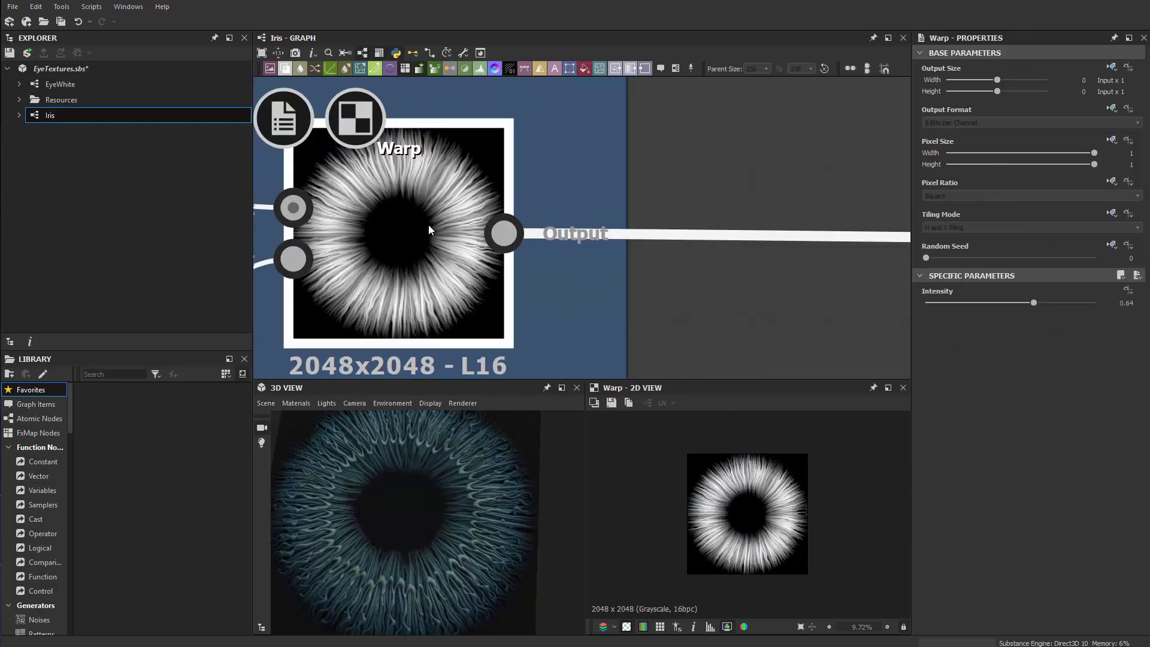
scroll(763, 560, "up", 5)
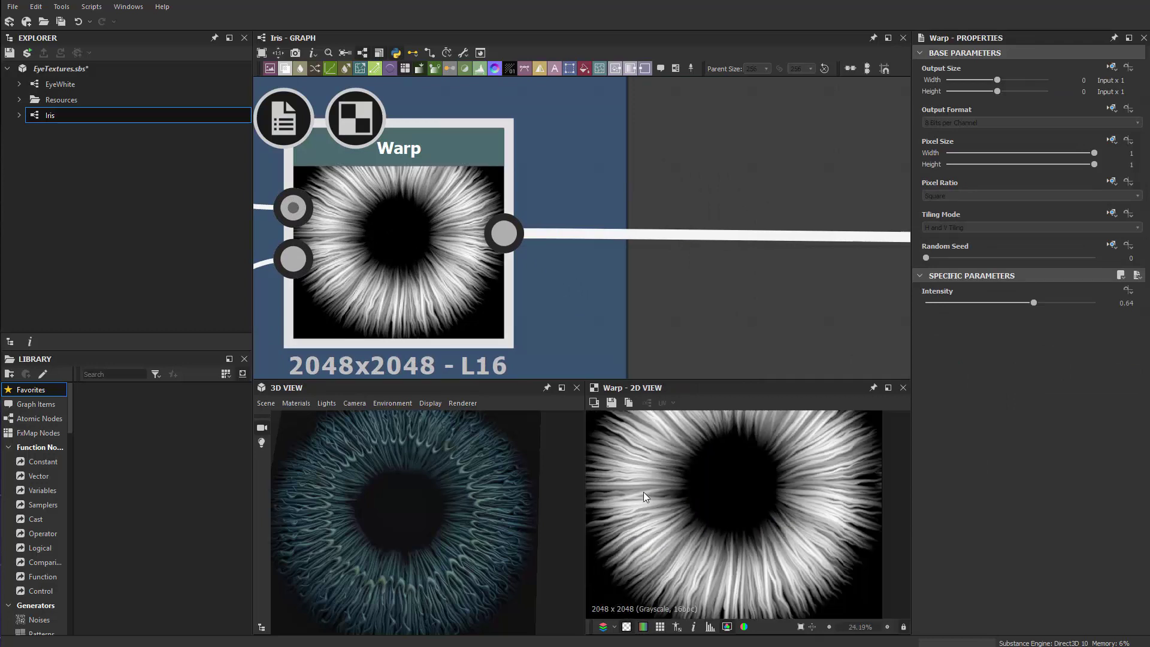
scroll(674, 321, "down", 3)
Add a Histogram Scan node on the Warp node's output.
middle_click_drag(693, 321, 657, 276)
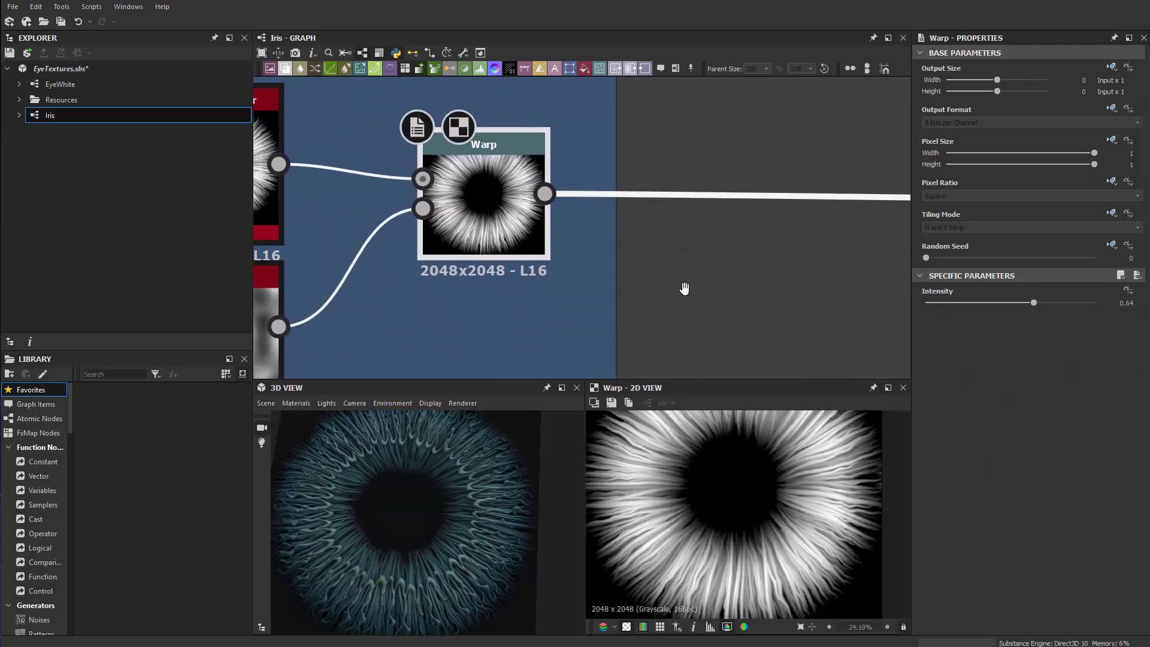
key("space")
type("h")
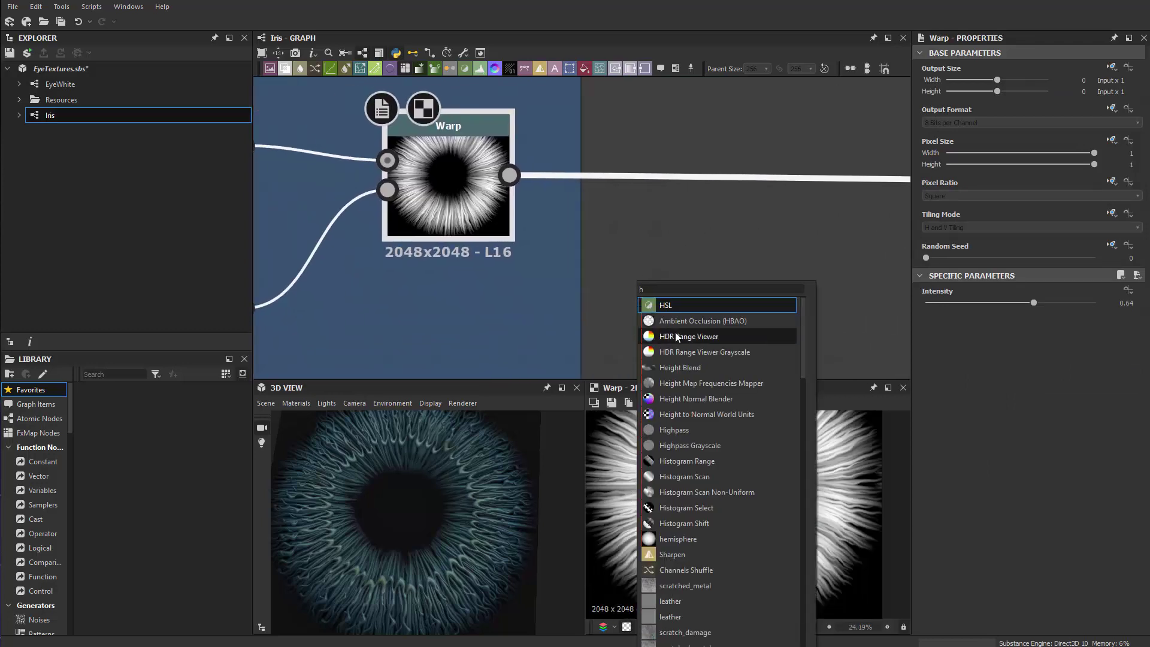
type("ist")
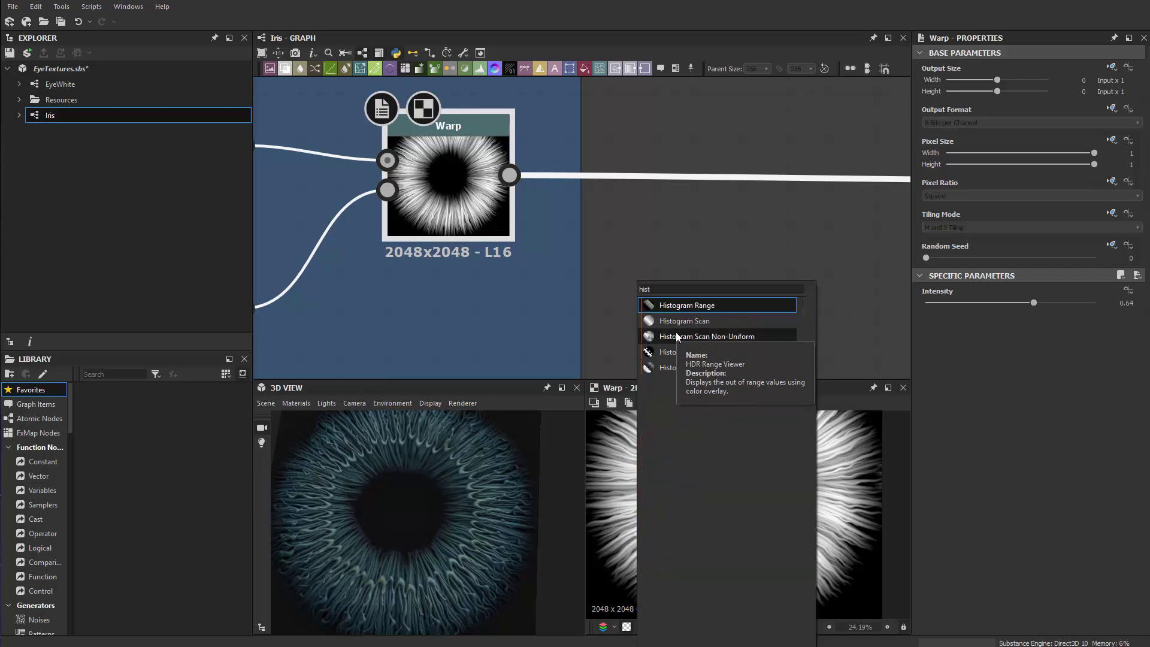
left_click(683, 321)
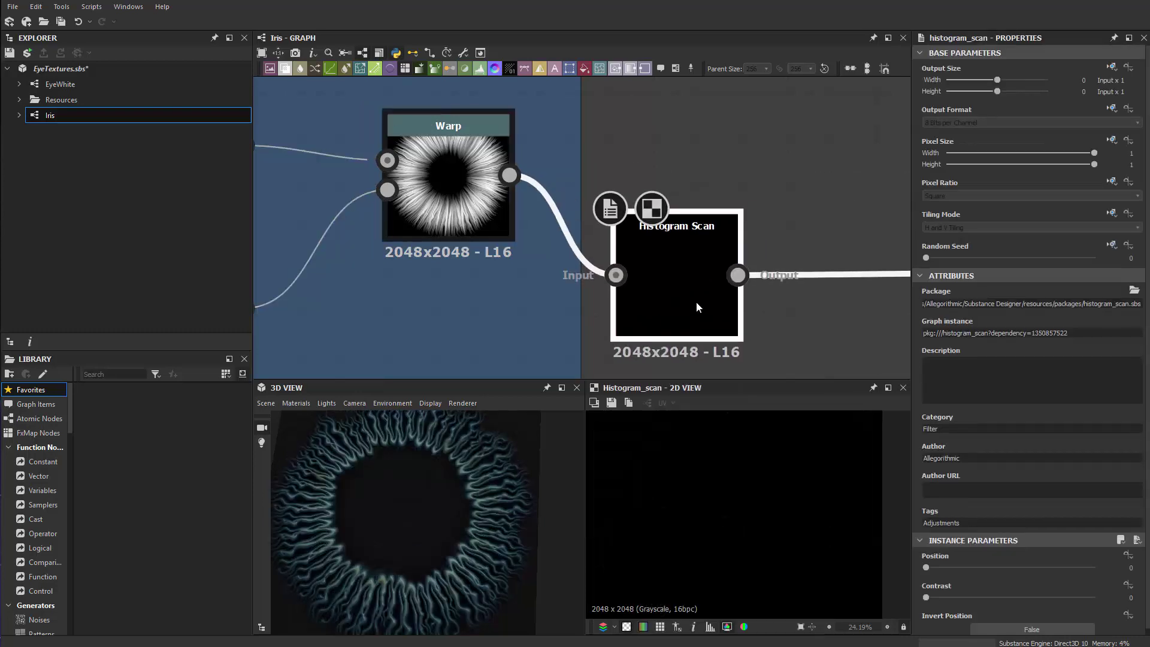
Reconnect the Warp output directly to the node it originally fed, and move the Histogram Scan away as a separate branch.
scroll(677, 264, "down", 3)
middle_click_drag(544, 239, 232, 246)
scroll(332, 219, "down", 3)
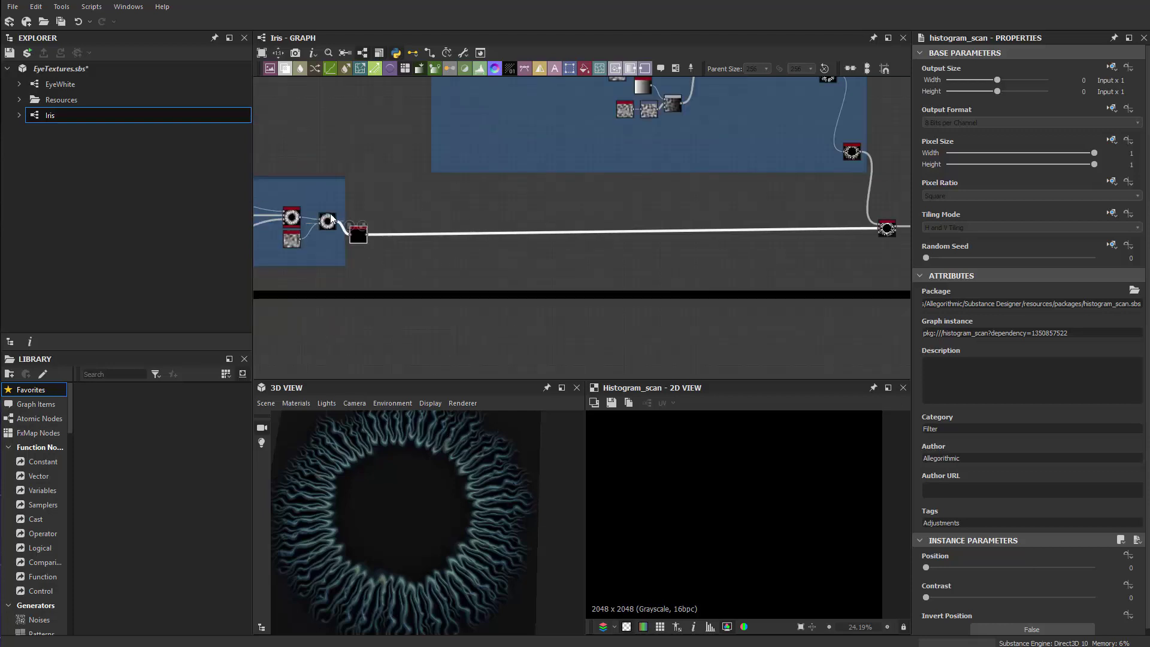
left_click_drag(869, 224, 882, 229)
scroll(383, 269, "up", 2)
middle_click_drag(383, 269, 488, 211)
left_click_drag(455, 169, 591, 376)
middle_click_drag(600, 290, 544, 94)
Set the Histogram Scan's Position to 0.2 and Contrast to 0.12 to isolate the bright fibres.
scroll(529, 187, "up", 2)
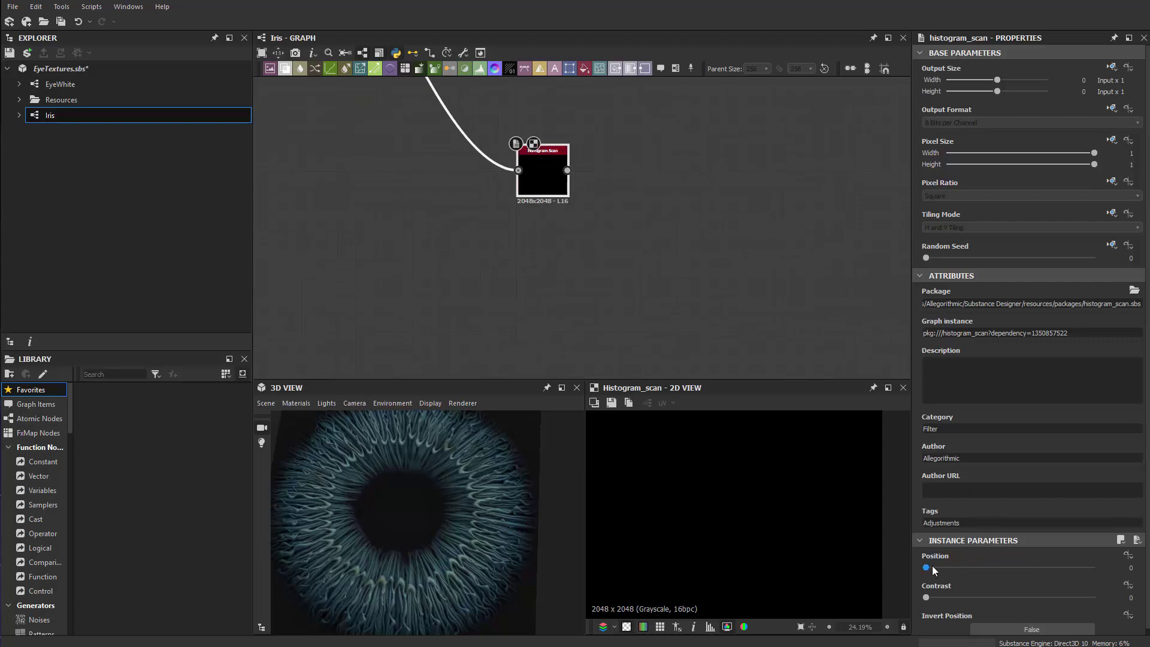
left_click_drag(932, 566, 962, 562)
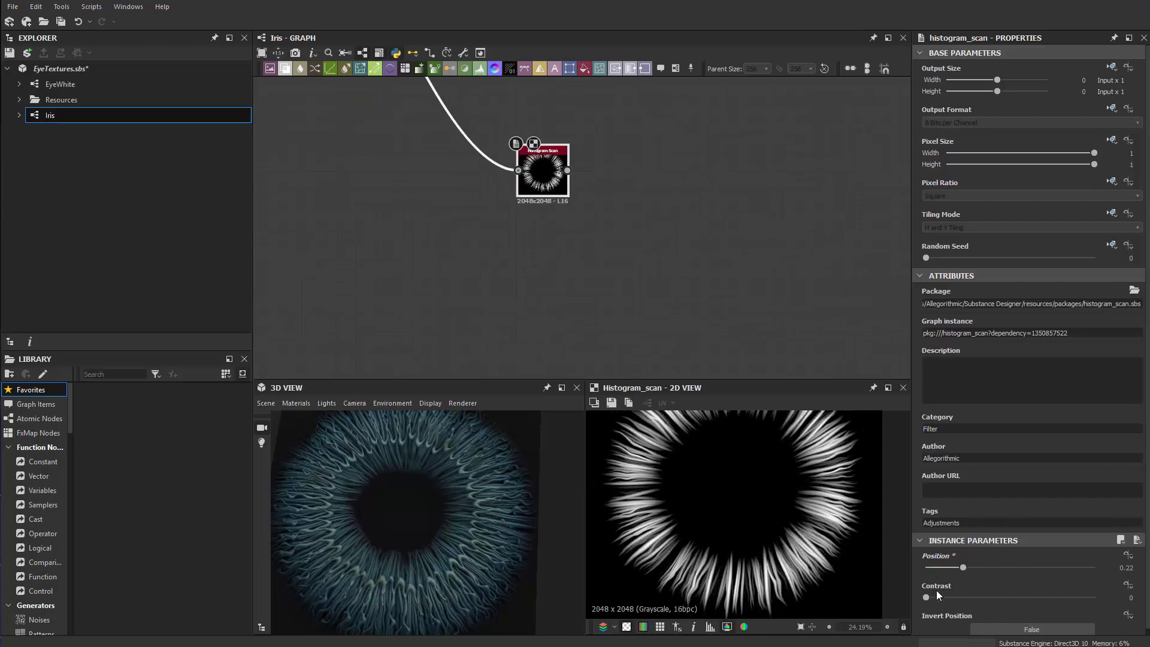
mouse_move(1010, 595)
left_mouse_down()
mouse_move(1073, 601)
mouse_move(966, 594)
mouse_move(983, 563)
mouse_move(1009, 597)
mouse_move(973, 568)
left_mouse_up()
mouse_move(1010, 597)
left_mouse_down()
mouse_move(953, 599)
mouse_move(980, 569)
mouse_move(959, 567)
left_mouse_up()
Move the Histogram Scan node across the graph to just above the second colour Blend.
scroll(615, 320, "down", 5)
middle_click_drag(616, 321, 470, 187)
scroll(470, 187, "down", 3)
scroll(468, 182, "up", 3)
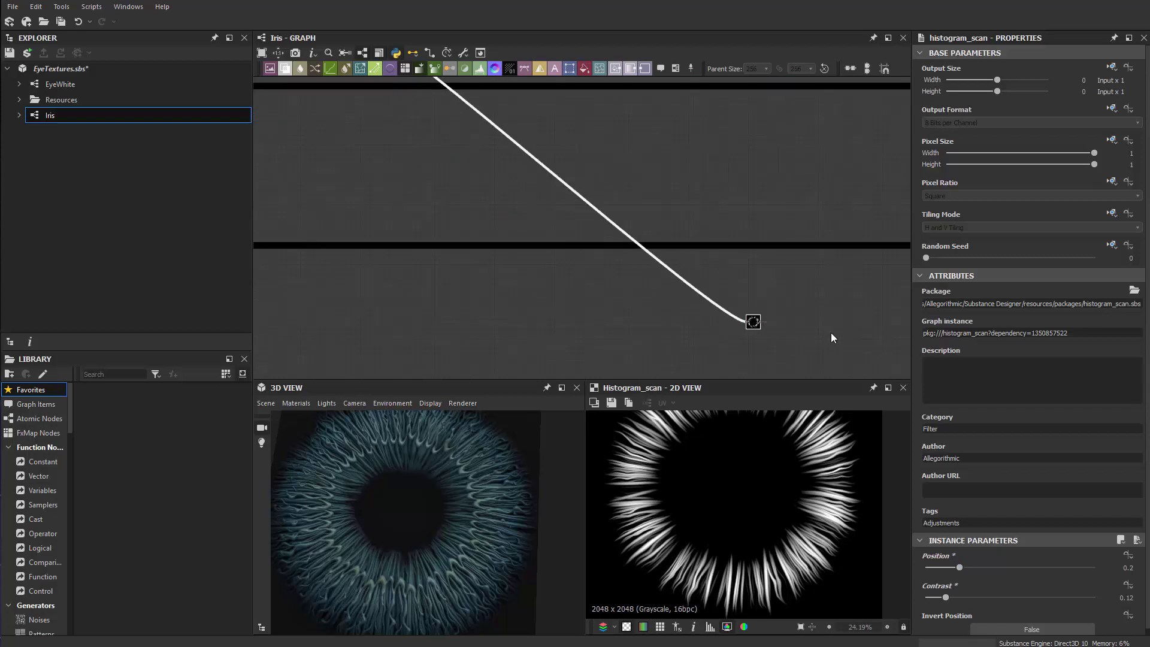
middle_click_drag(831, 332, 431, 250)
scroll(429, 263, "up", 2)
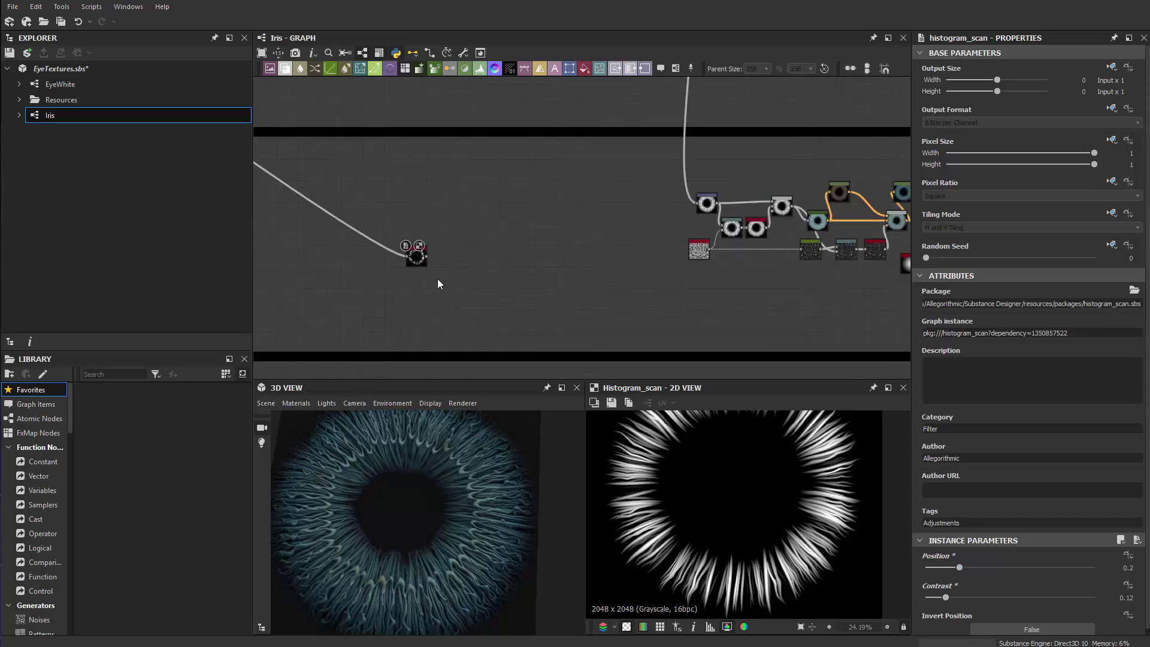
left_click_drag(419, 263, 806, 309)
middle_click_drag(811, 308, 553, 315)
scroll(553, 313, "up", 2)
left_click_drag(551, 310, 745, 138)
middle_click_drag(616, 217, 401, 363)
scroll(602, 338, "up", 3)
Move the Base Color output further along and insert a third Blend node between the second colour Blend and Base Color.
left_click_drag(601, 338, 799, 338)
left_click(631, 260)
middle_click_drag(631, 259, 636, 177)
scroll(618, 204, "up", 1)
key("space")
type("b")
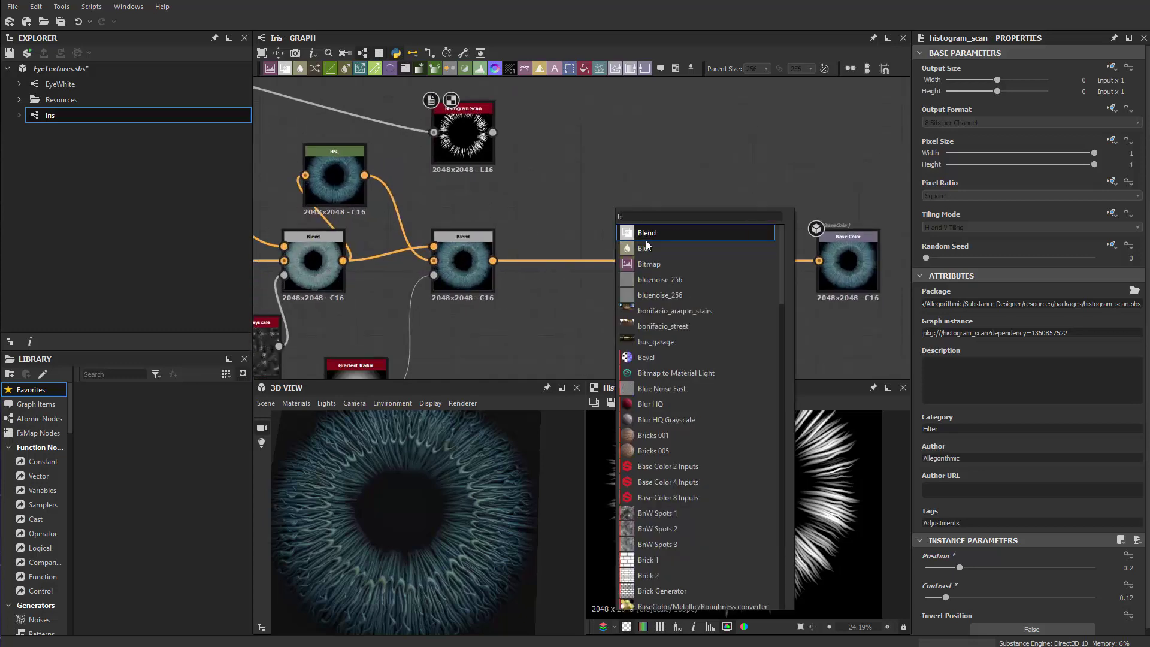
left_click(642, 232)
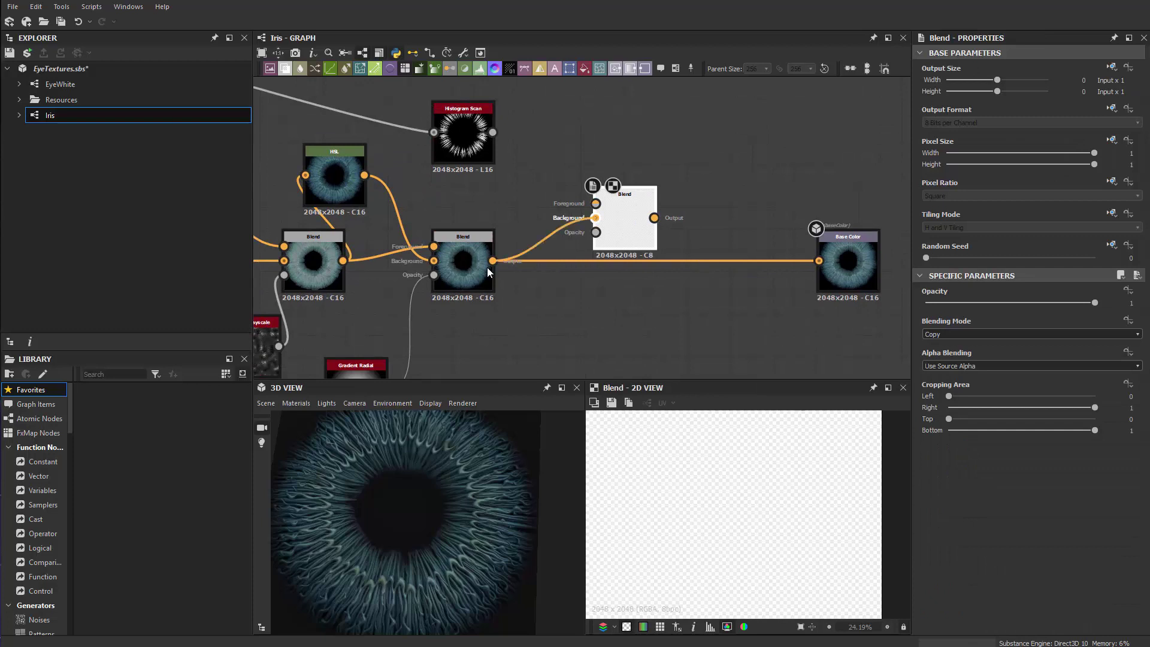
left_click_drag(603, 238, 651, 280)
Add an HSL node fed by the second colour Blend, linking it to the third Blend's Foreground and the Histogram Scan to its Opacity.
key("space")
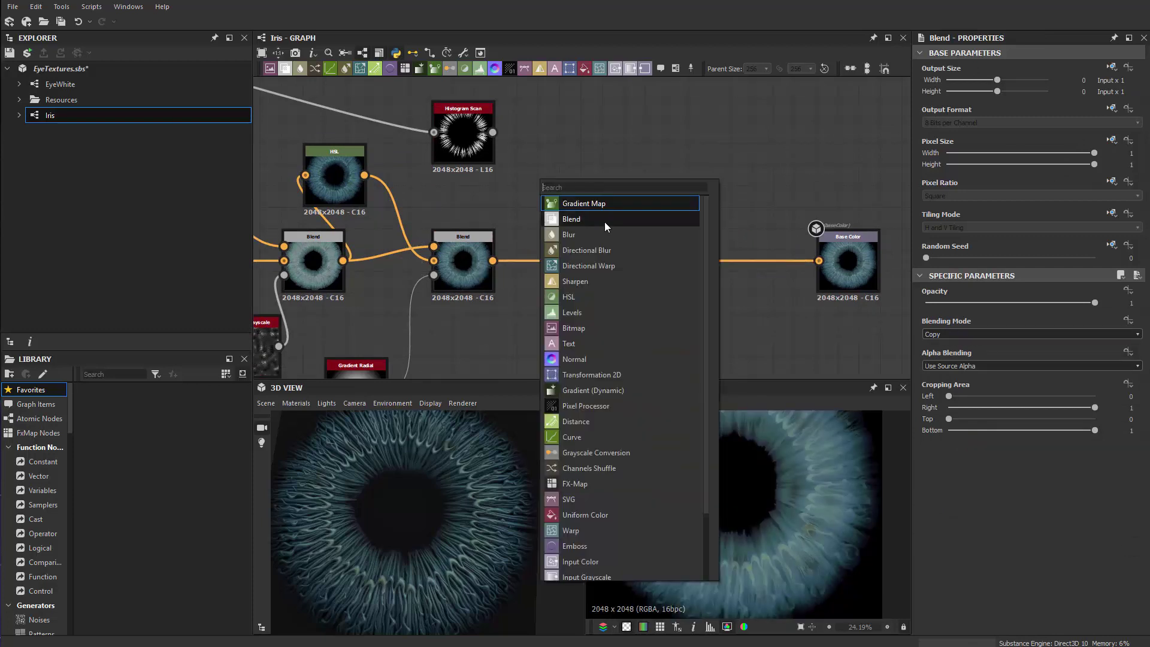
left_click(584, 301)
left_click_drag(545, 190, 492, 260)
left_click_drag(492, 132, 535, 182)
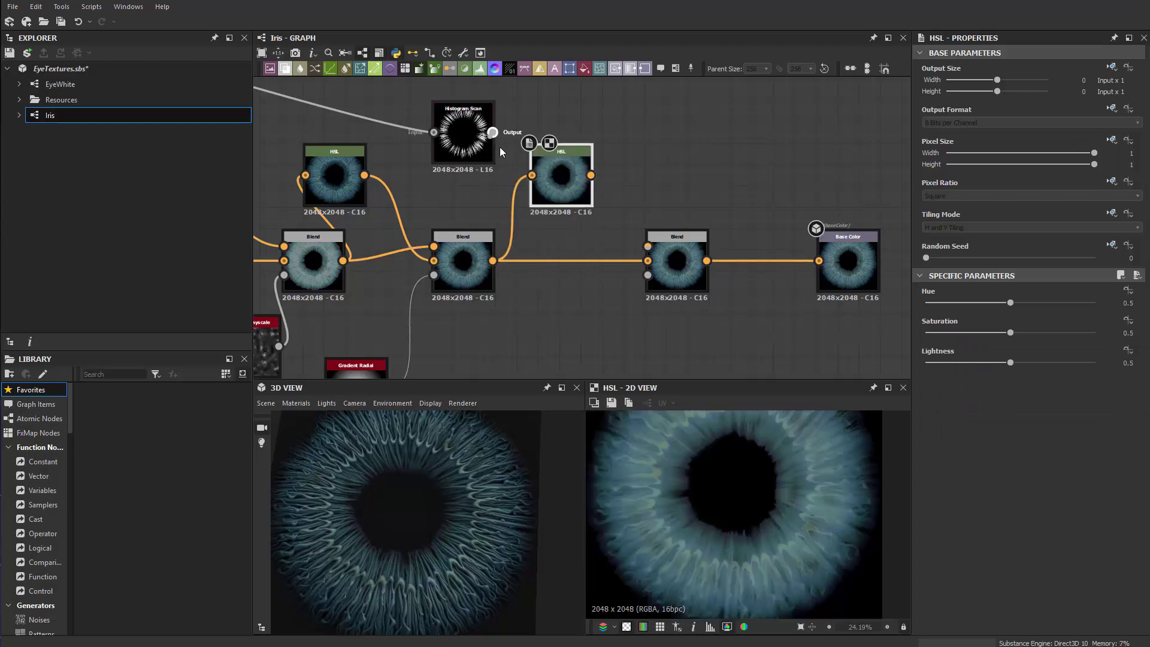
left_click_drag(655, 277, 648, 275)
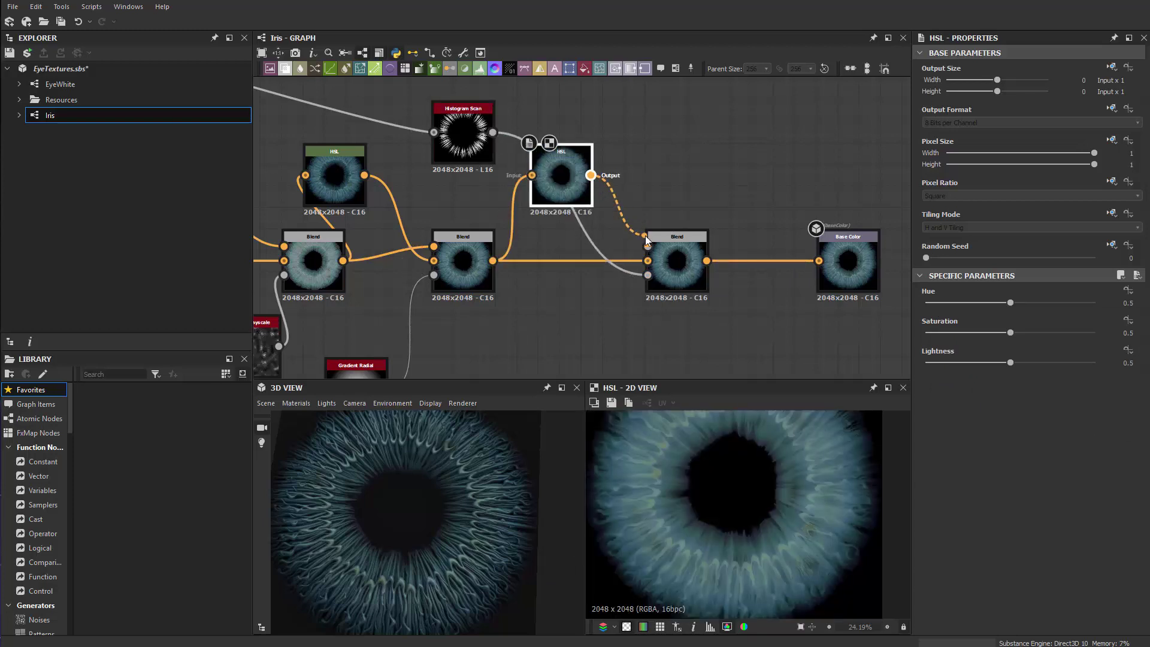
Try a Lightness of 0.39 on the new HSL node and inspect the darkened fibres.
scroll(734, 499, "up", 2)
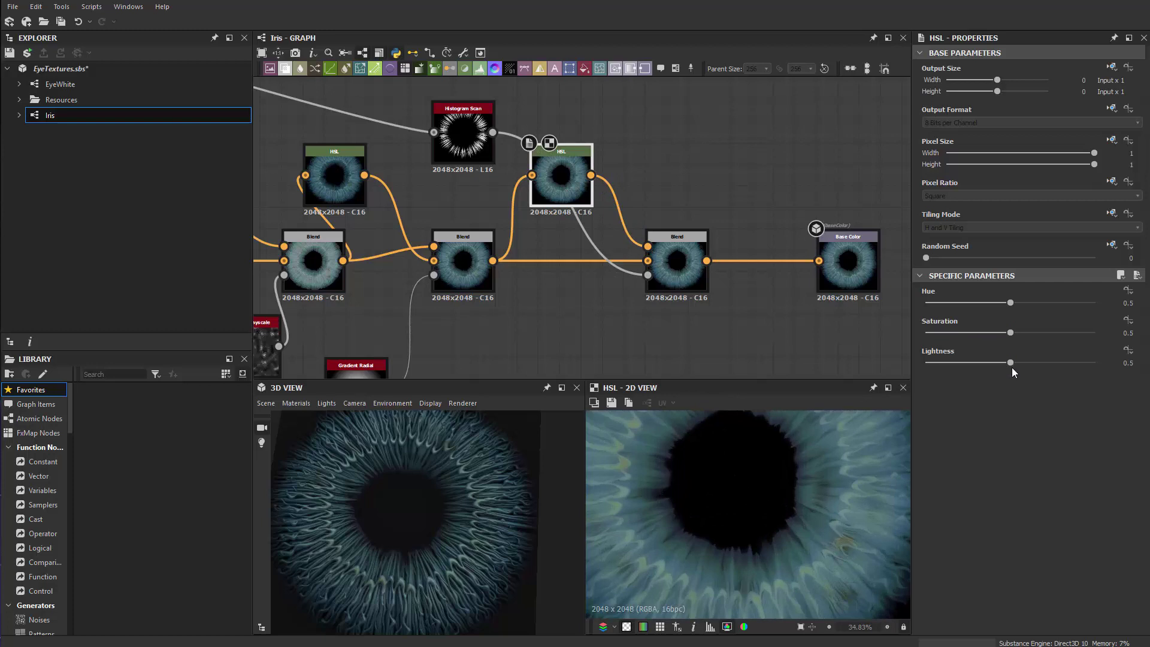
left_click_drag(1011, 363, 991, 362)
scroll(663, 190, "up", 3)
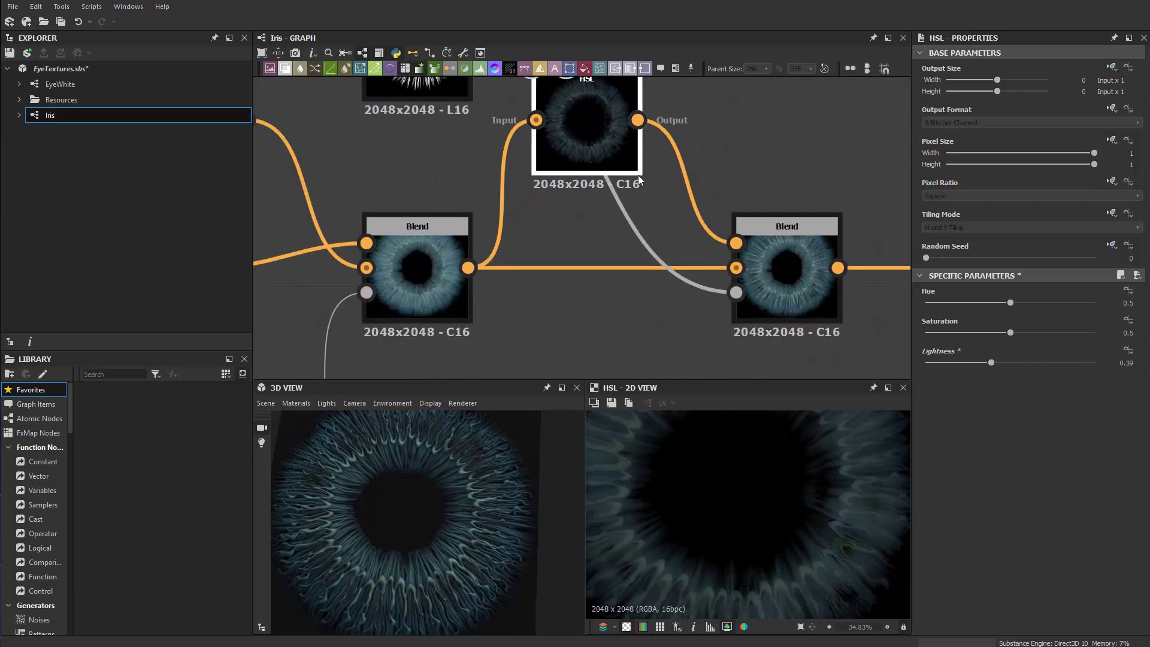
middle_click_drag(707, 209, 681, 243)
scroll(799, 512, "down", 2)
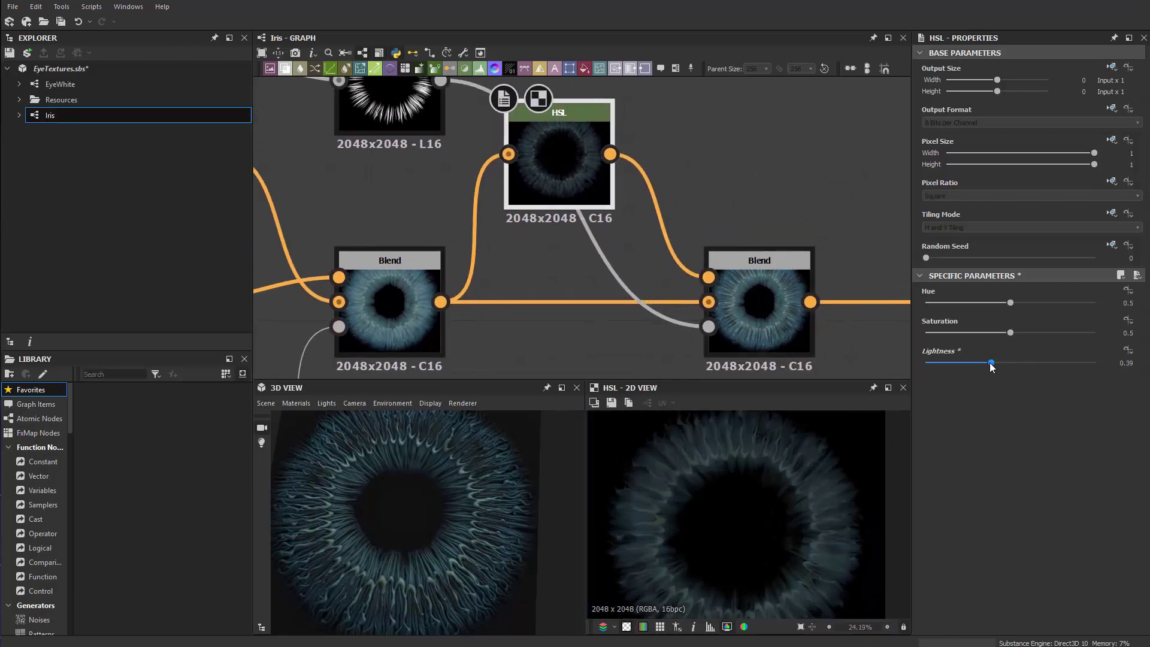
Set the new HSL node's Lightness to 0.67 and view the third Blend's result in 2D.
left_click_drag(991, 363, 1039, 363)
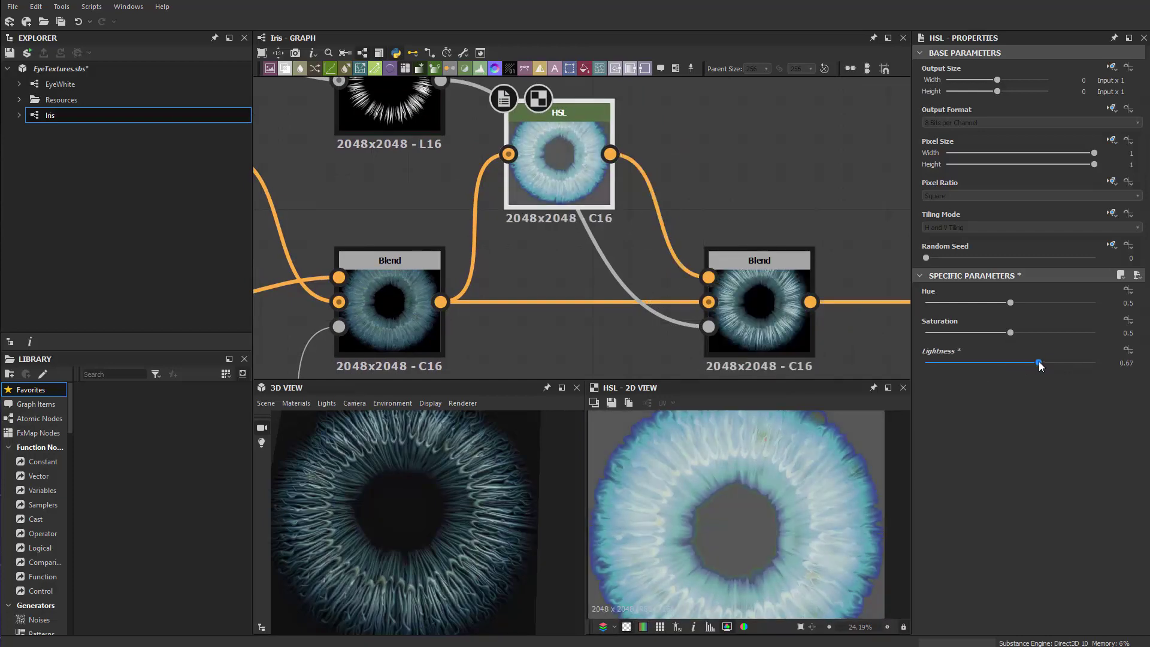
left_click(759, 299)
scroll(420, 180, "up", 2)
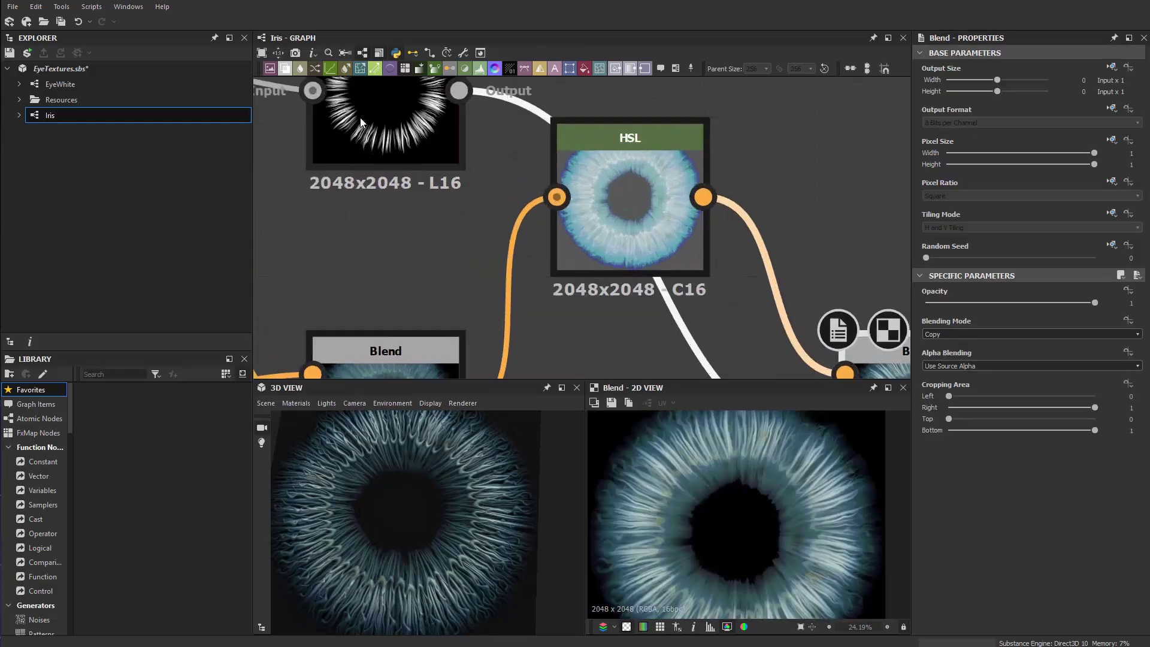
Reduce the Histogram Scan mask to thinner fibre highlights by setting its Position to 0.09.
left_click(350, 107)
scroll(665, 478, "up", 3)
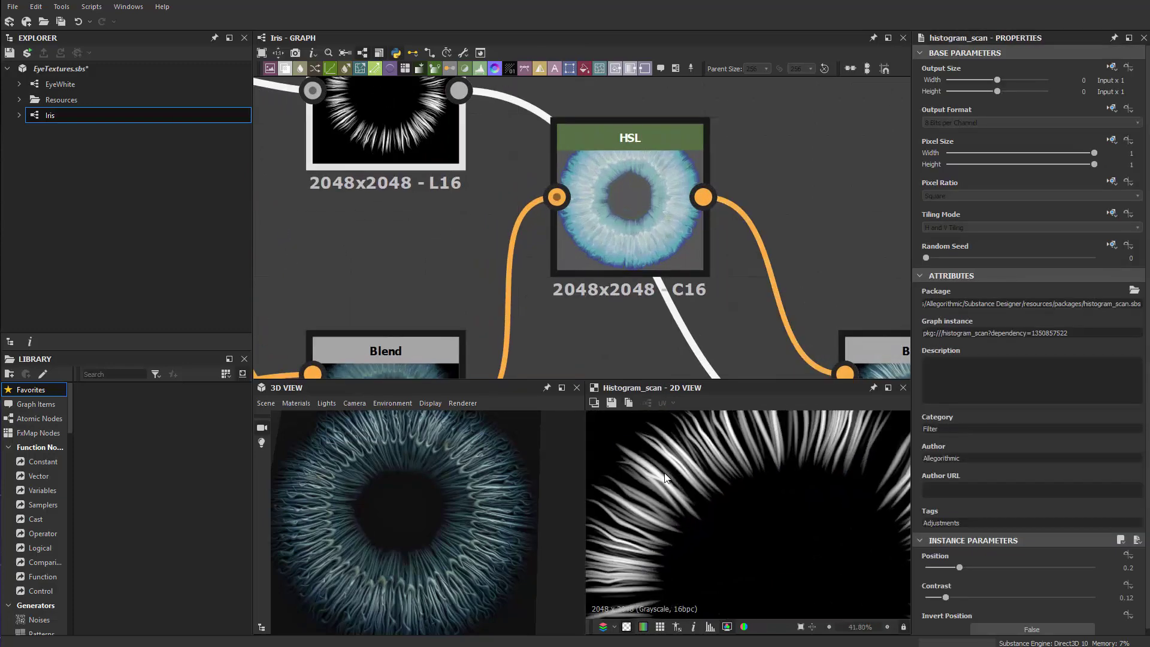
scroll(665, 477, "down", 5)
middle_click_drag(580, 309, 590, 390)
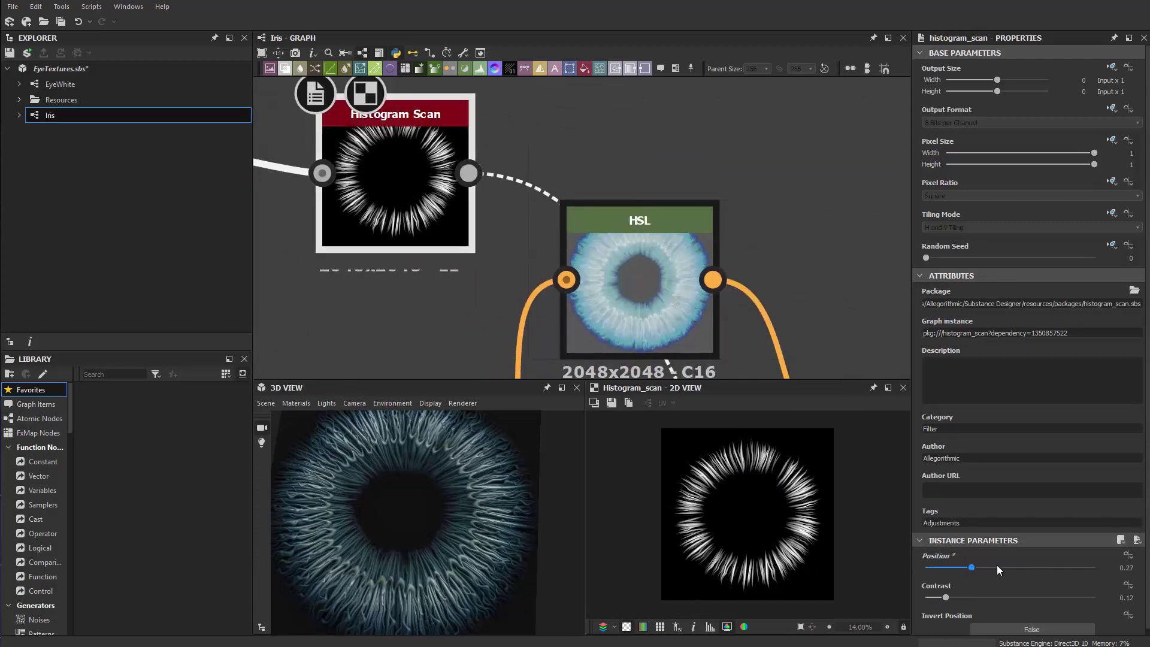
left_click_drag(973, 568, 941, 568)
scroll(471, 270, "up", 2)
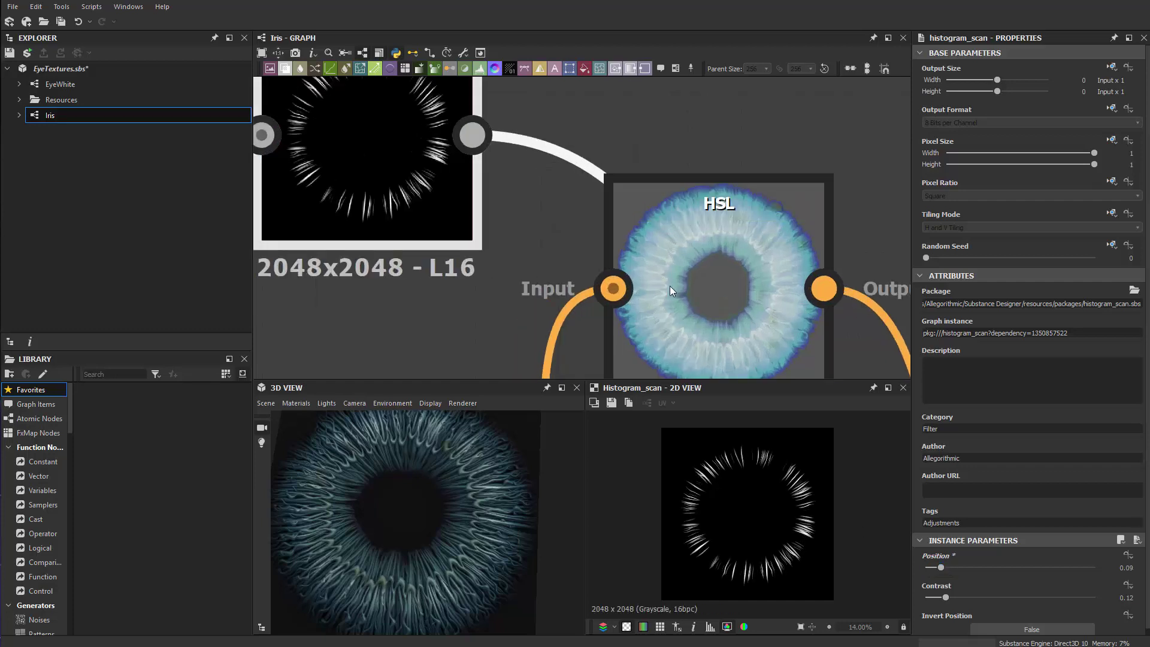
Move the newest HSL node up beside the Histogram Scan, and set its Saturation to 0.69 and Lightness to 0.55.
left_click_drag(669, 286, 761, 167)
scroll(752, 217, "down", 5)
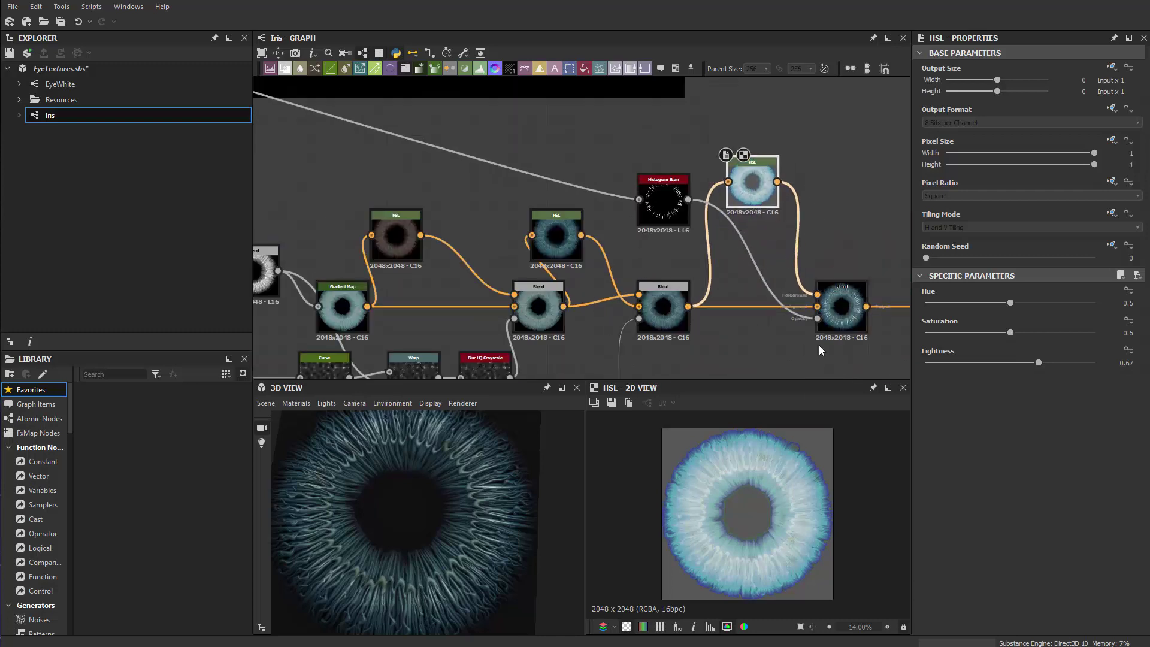
scroll(422, 477, "up", 2)
scroll(593, 196, "down", 3)
middle_click_drag(566, 235, 567, 278)
scroll(624, 245, "up", 5)
middle_click_drag(777, 275, 716, 248)
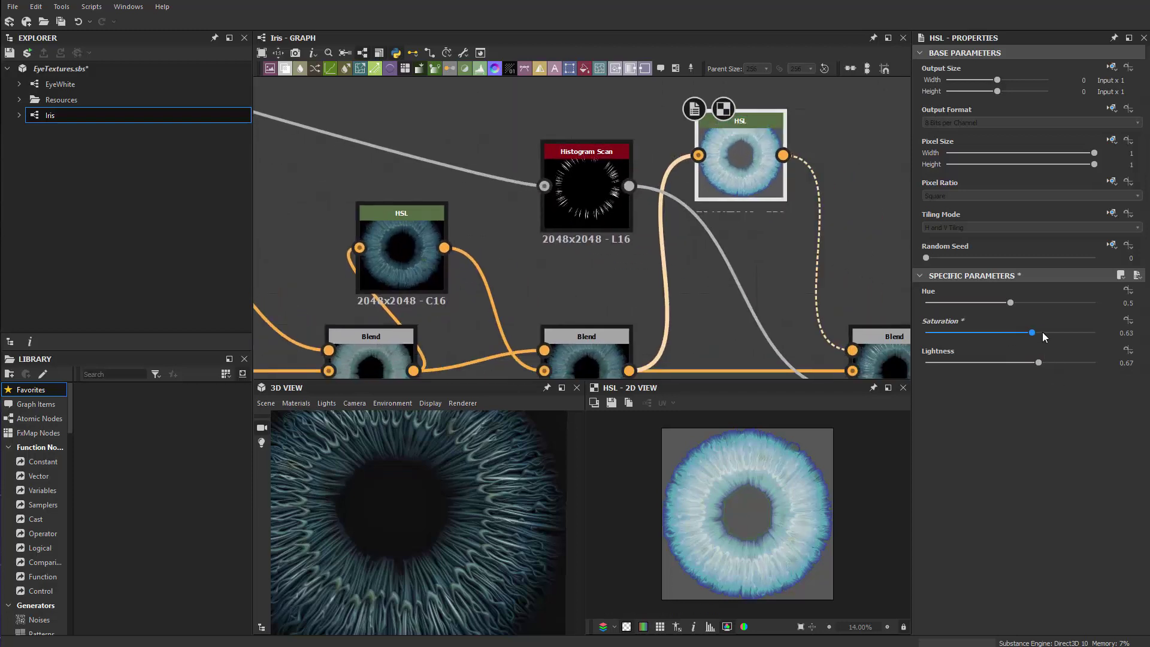
left_click_drag(1043, 333, 1022, 363)
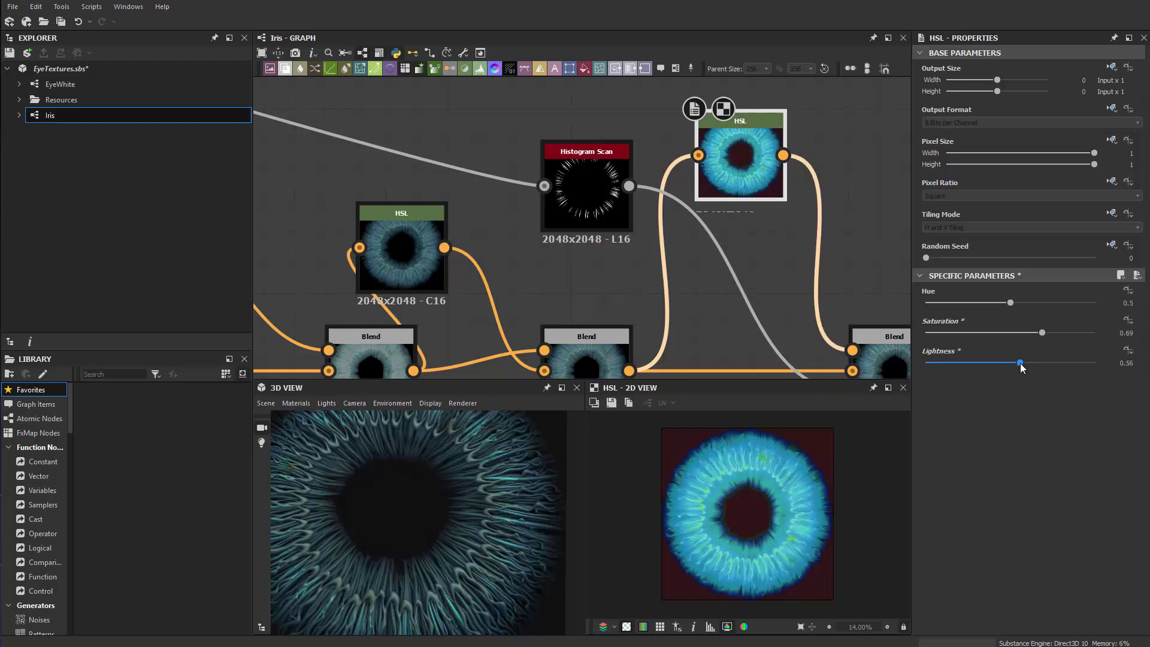
Inspect the adjusted fibre highlights on the iris in 3D, both up close and from farther away at an angle.
scroll(590, 524, "up", 3)
scroll(507, 503, "up", 5)
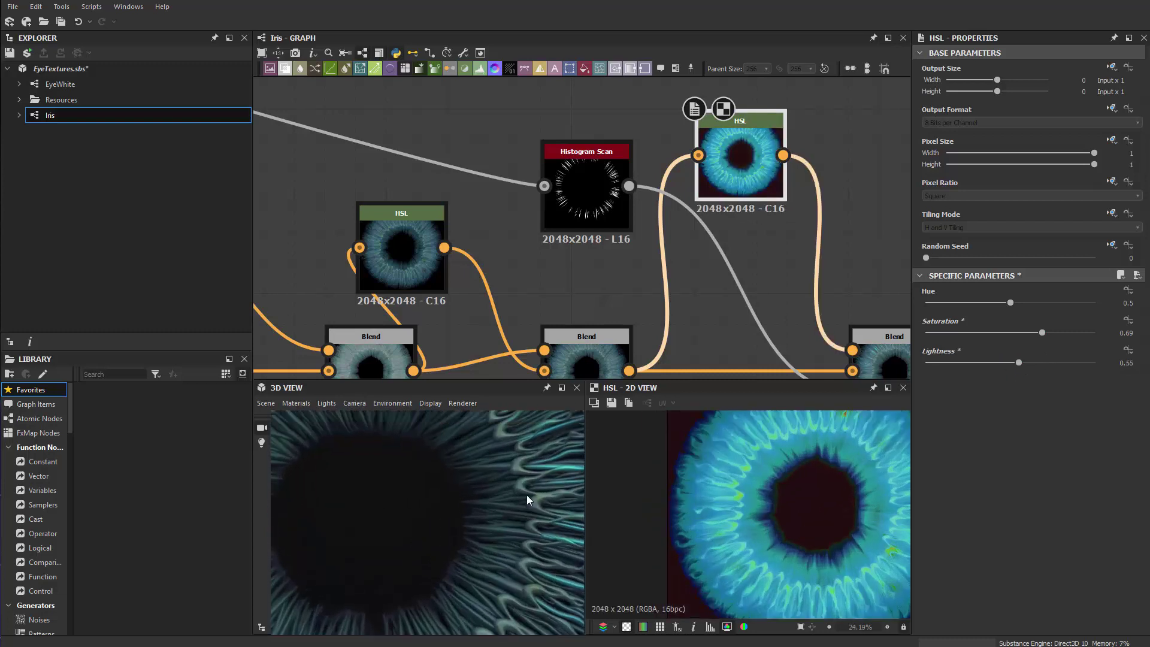
left_click_drag(493, 532, 433, 567)
scroll(425, 525, "down", 5)
scroll(418, 538, "down", 5)
scroll(432, 567, "up", 4)
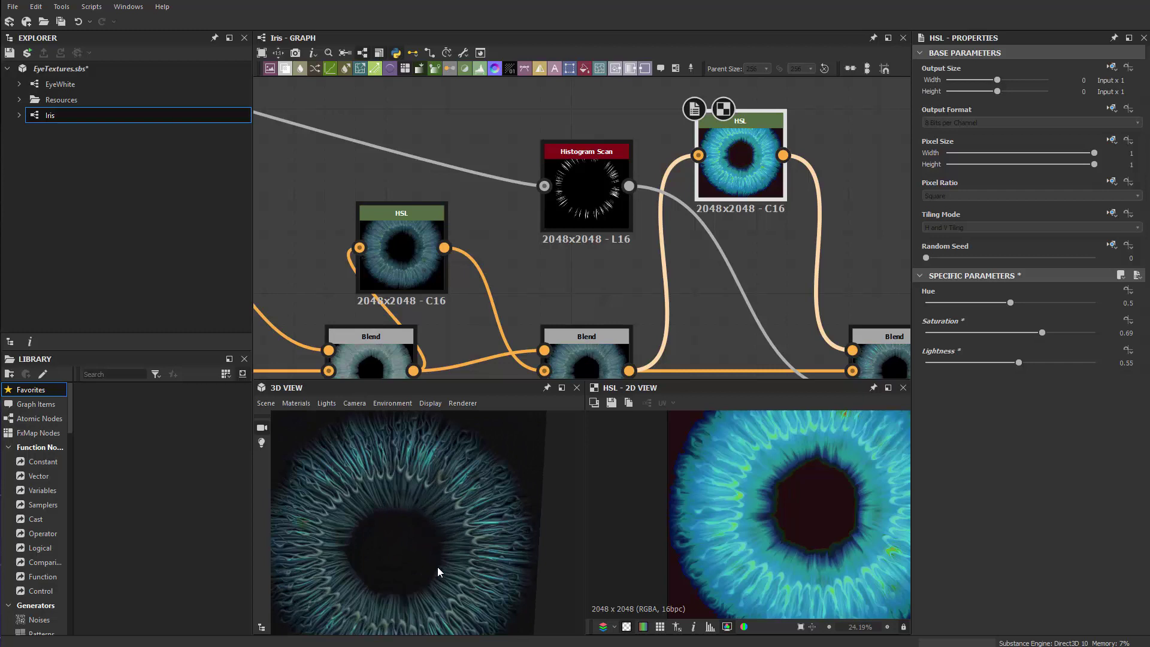
scroll(438, 567, "down", 4)
left_click_drag(438, 567, 437, 530)
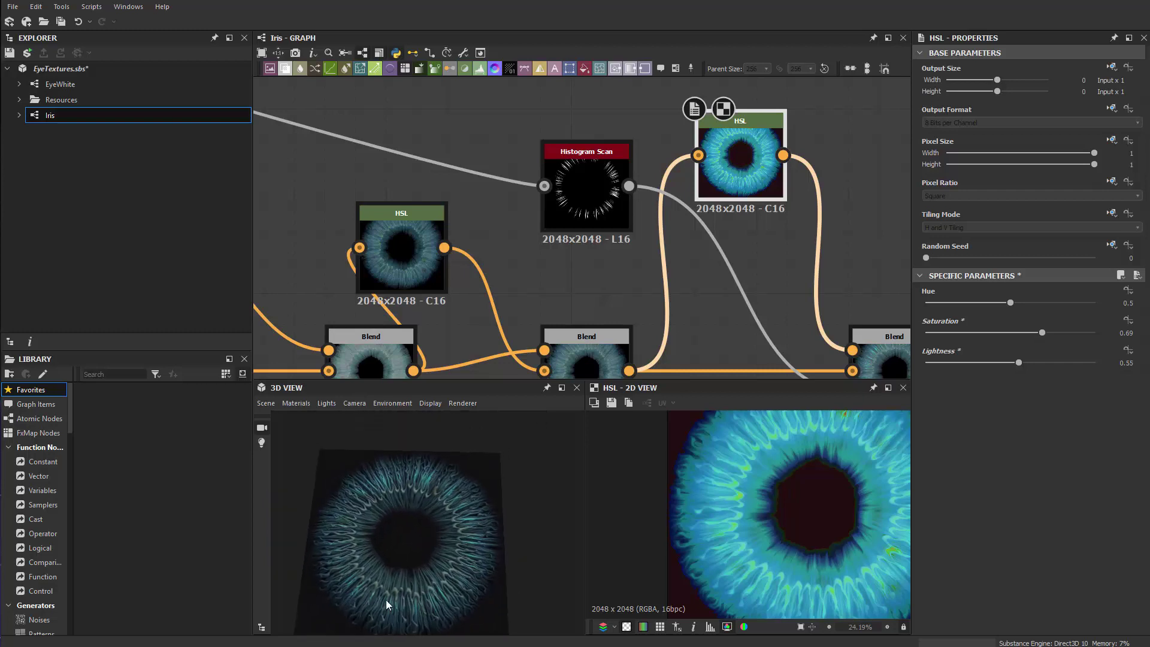